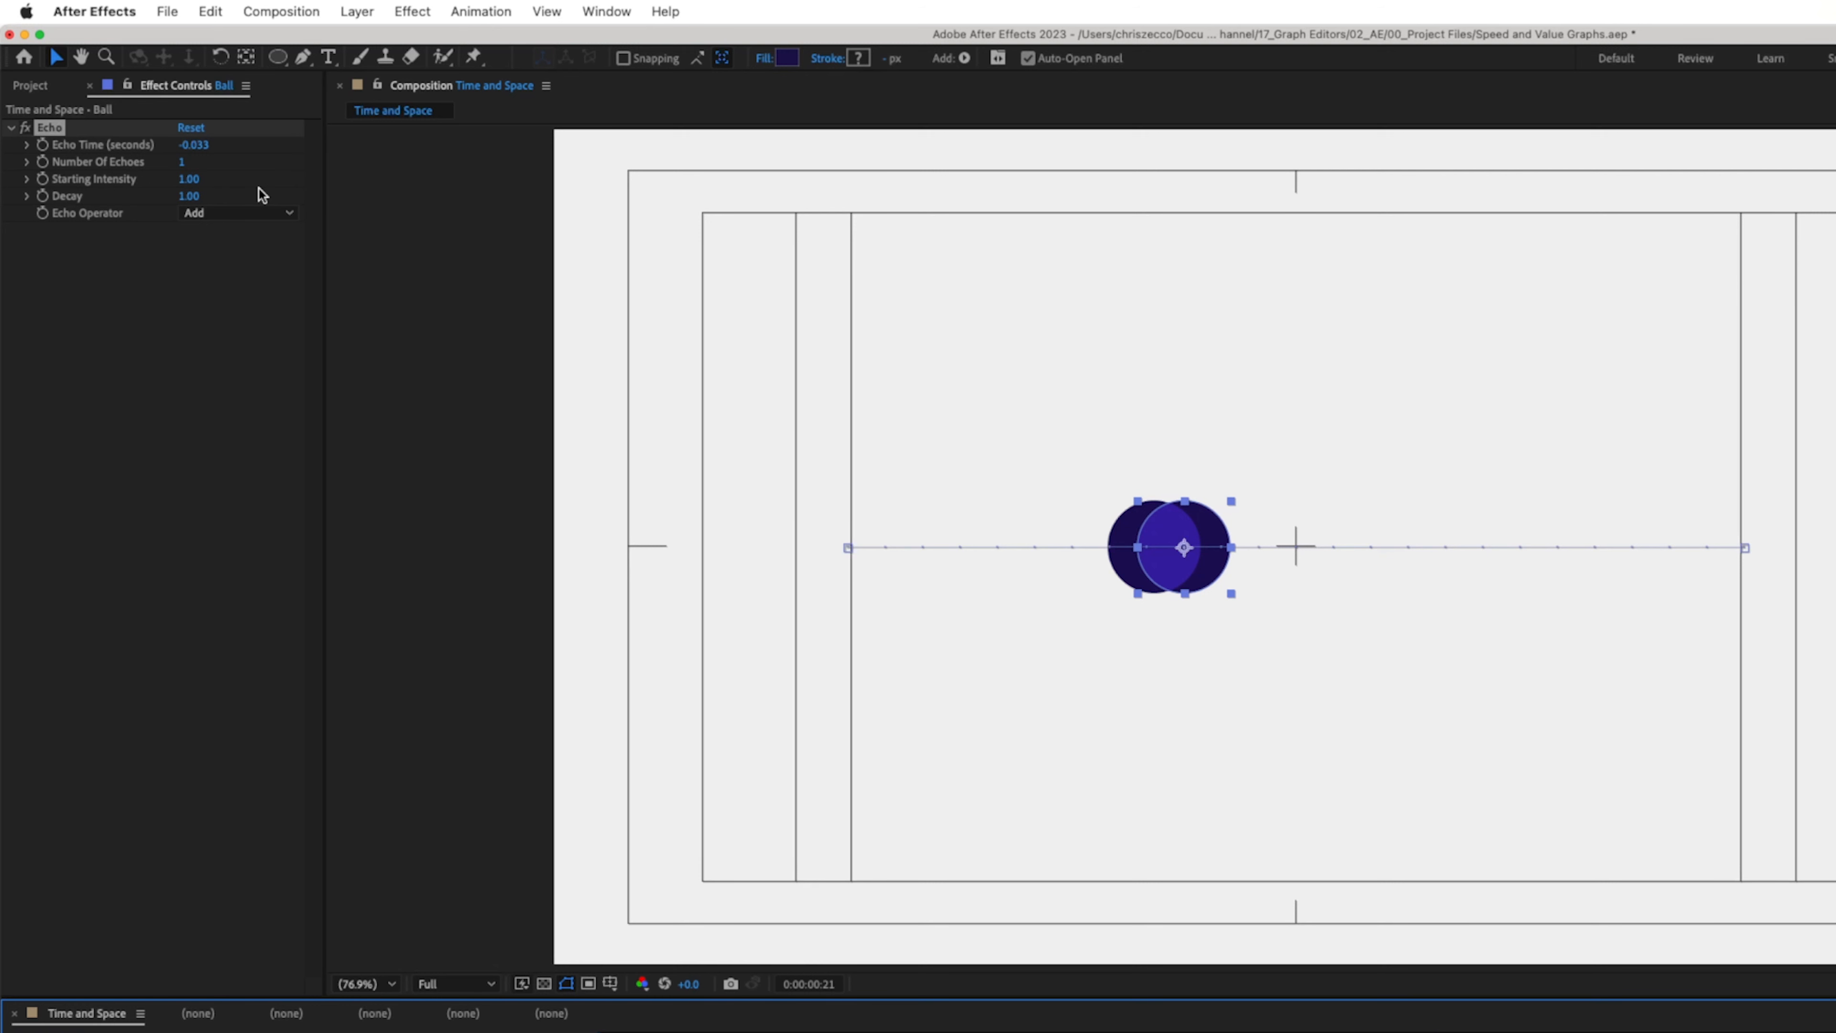
- Set the Echo effect's Number Of Echoes to 24
left_click(182, 163)
type("24")
key("Return")
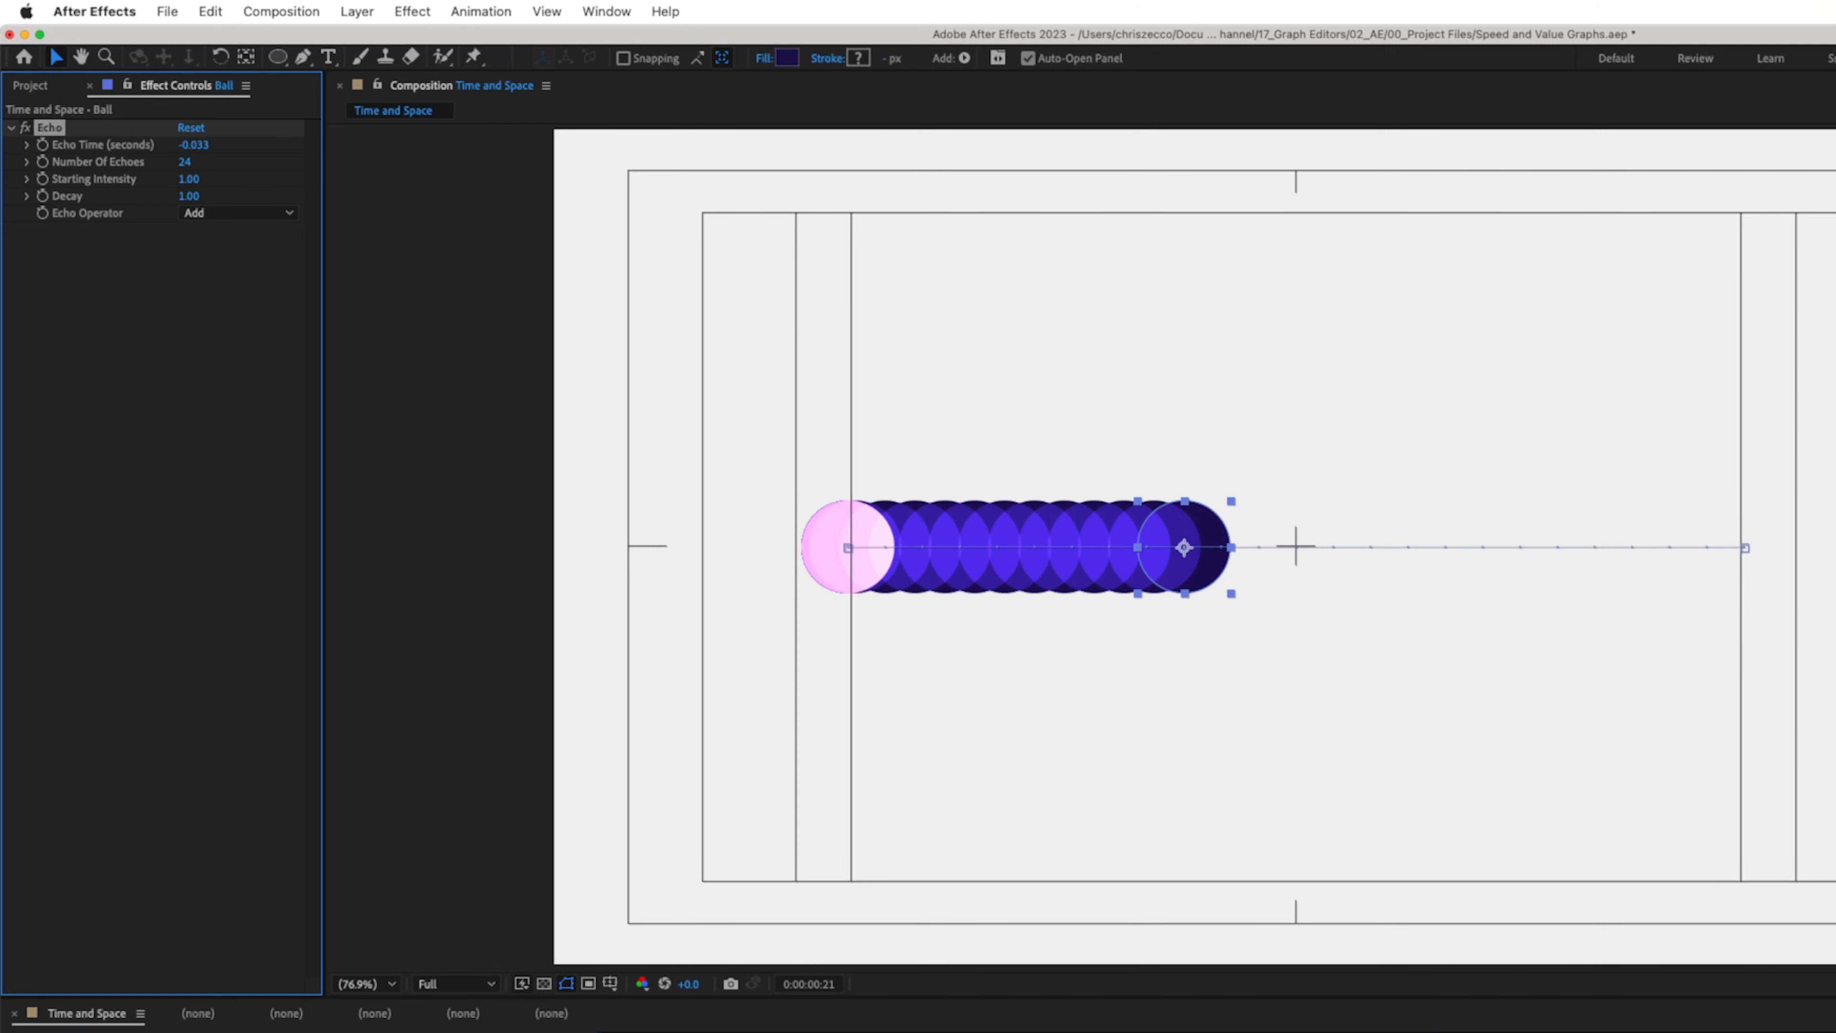
- Set the Echo Time to -1/24 seconds
left_click(186, 147)
type("-1/24")
key("Return")
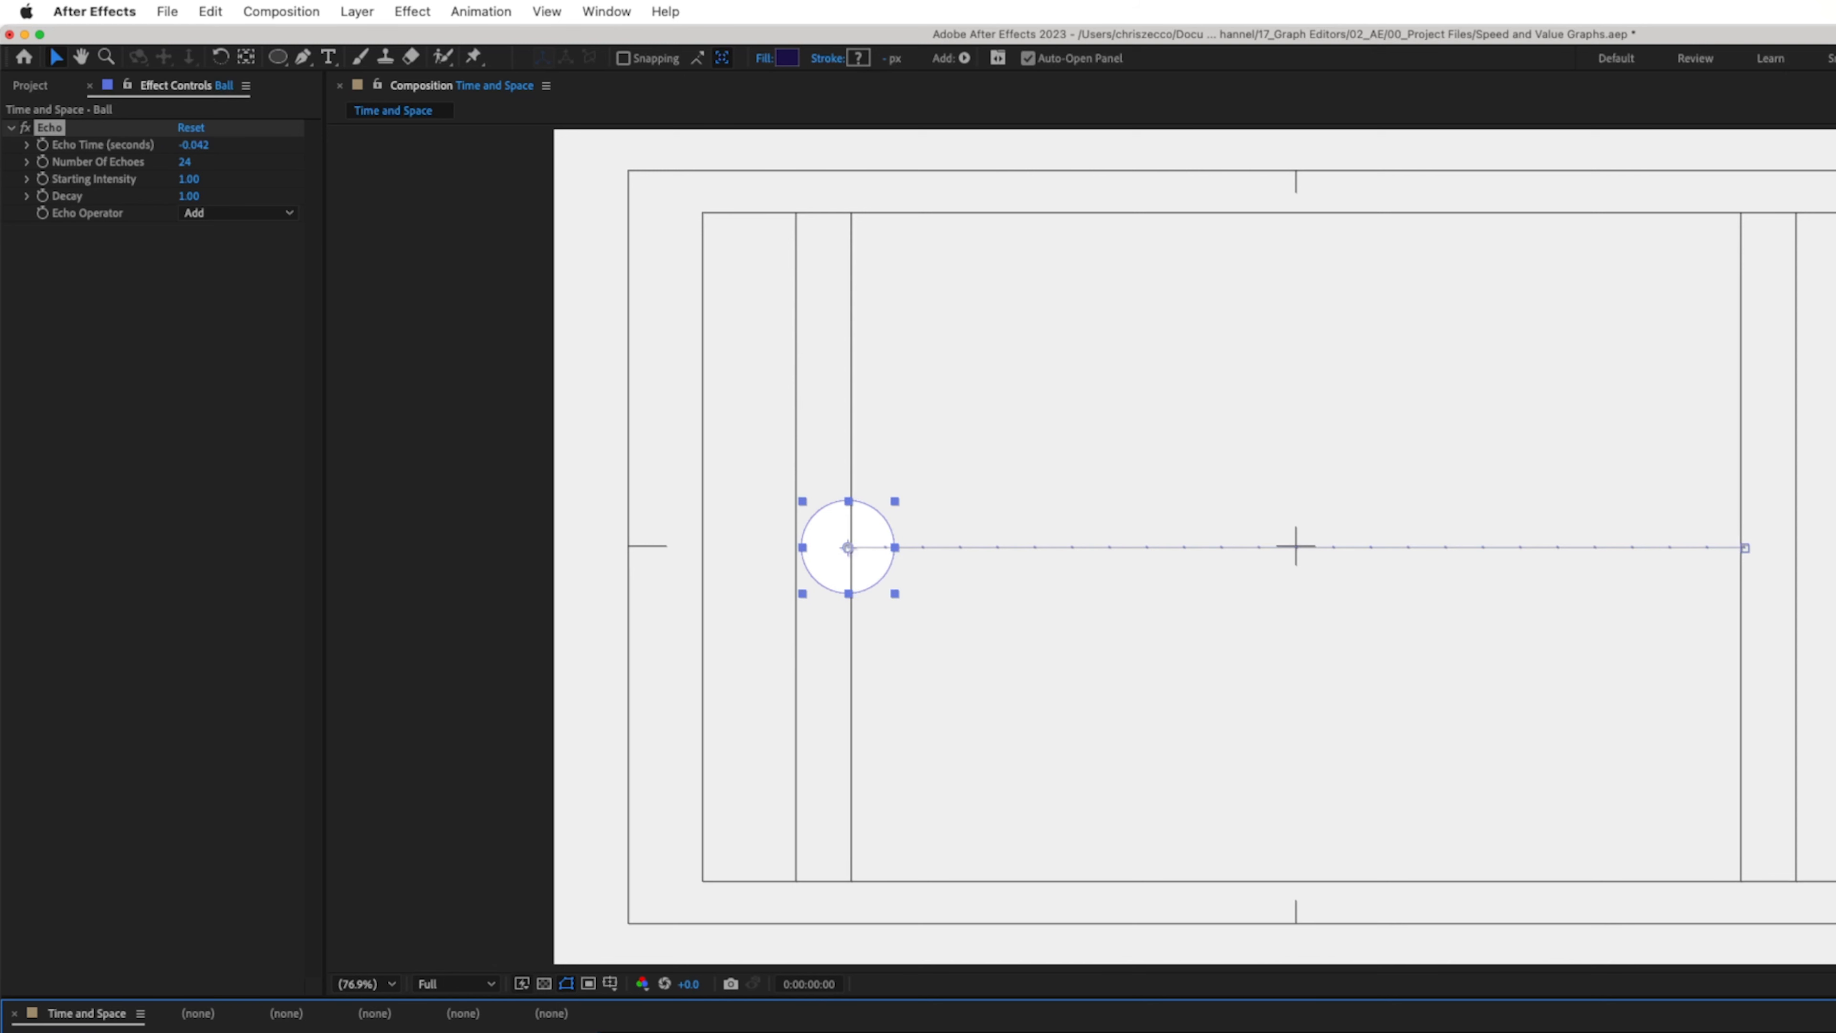
- Play back and scrub the timeline to review the echoed ball motion up to the end keyframe
key("space")
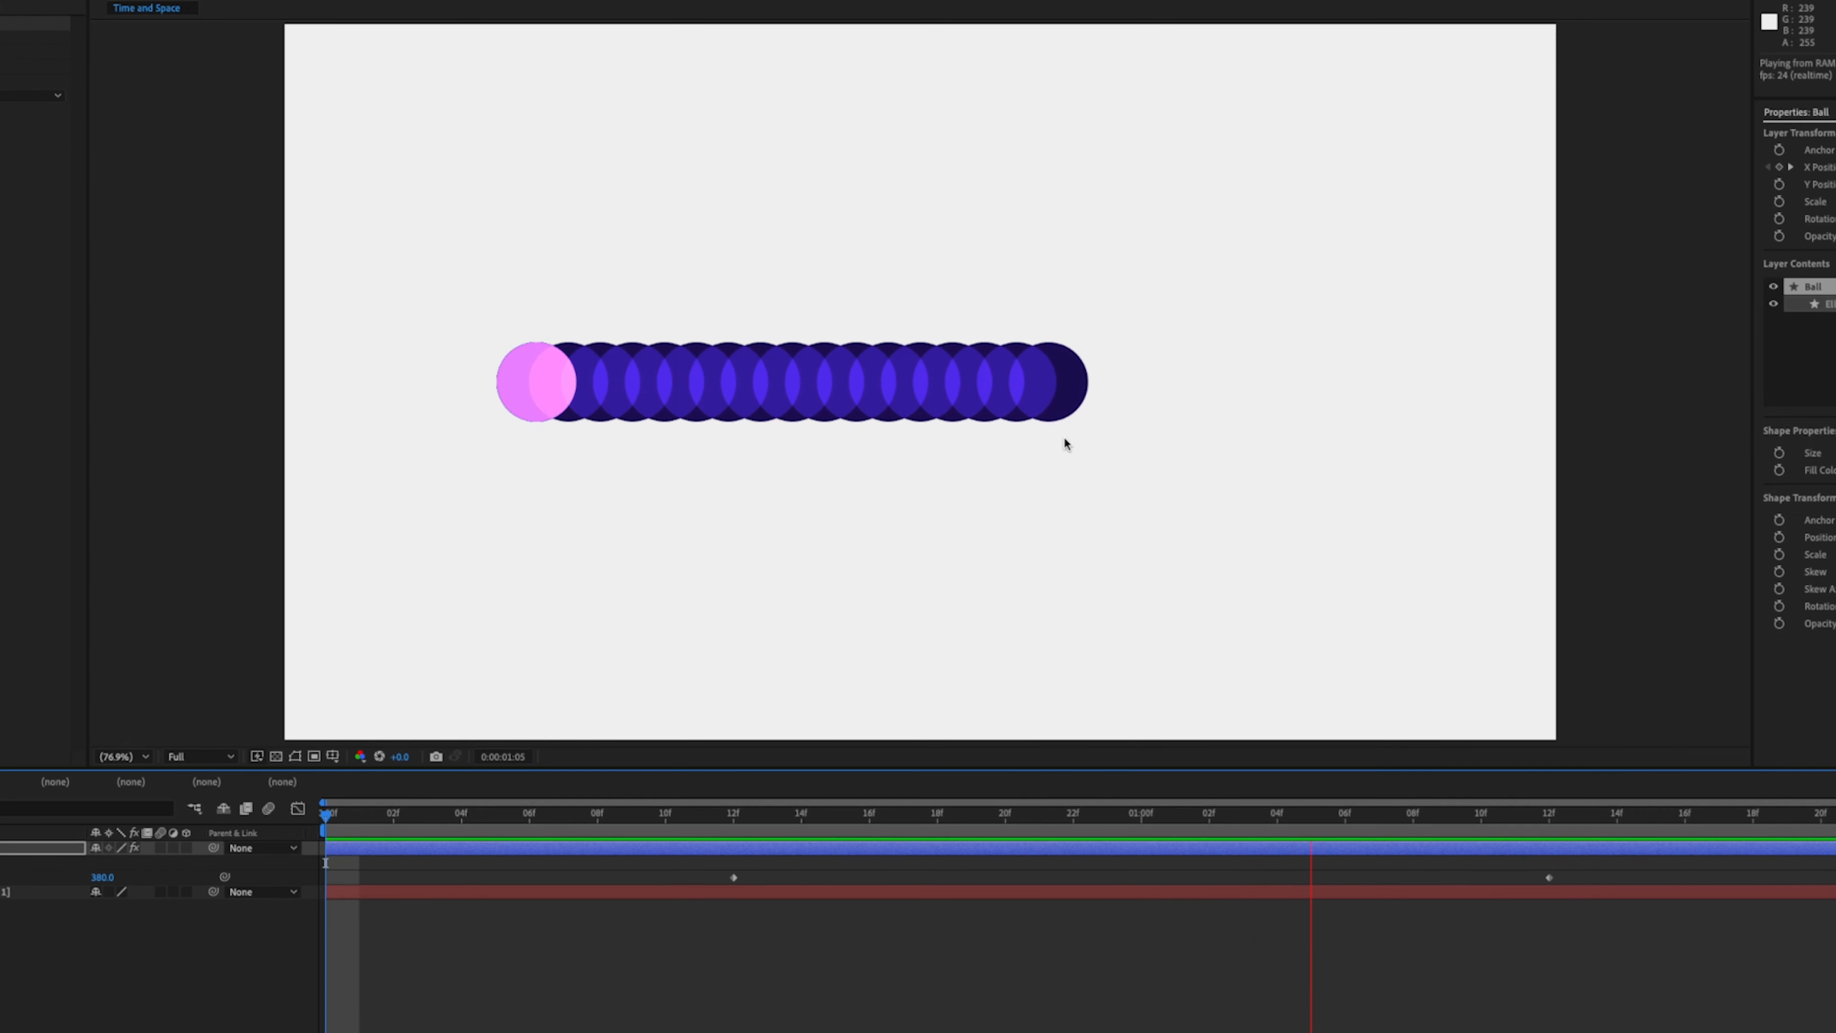
key("space")
left_click_drag(1477, 810, 1465, 811)
key("space")
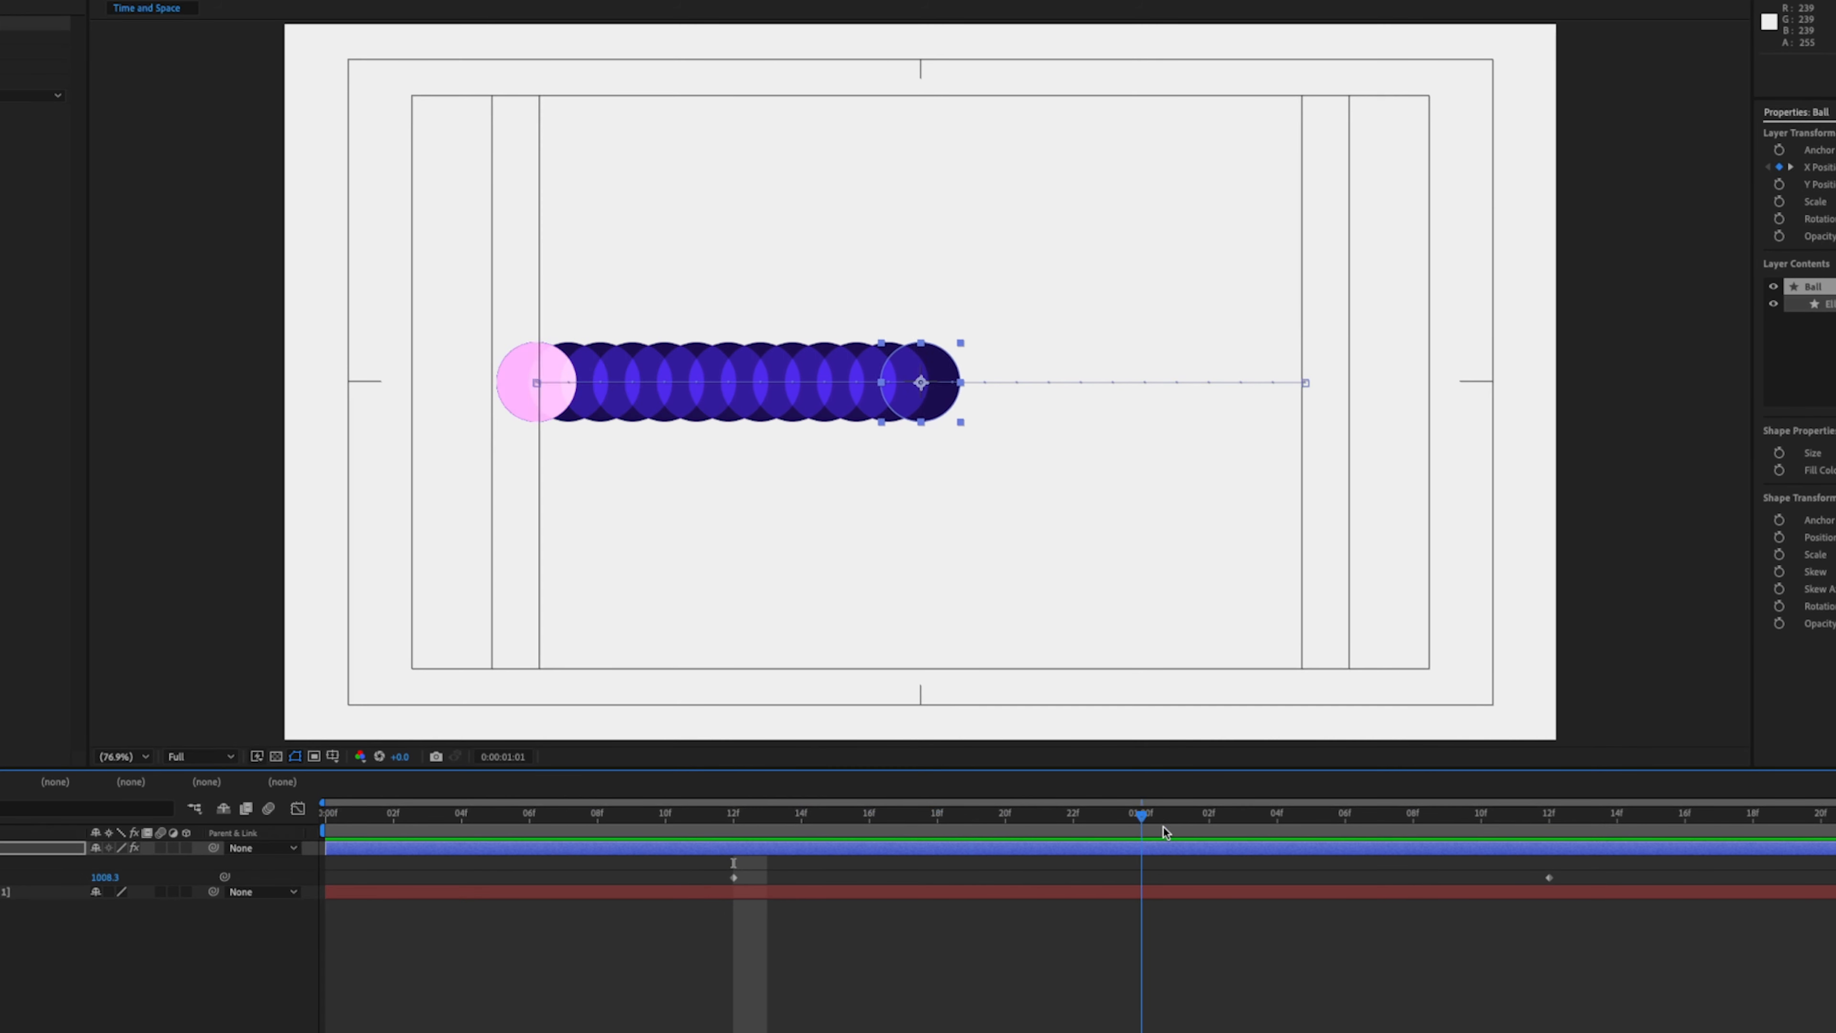
left_click_drag(1510, 830, 1547, 830)
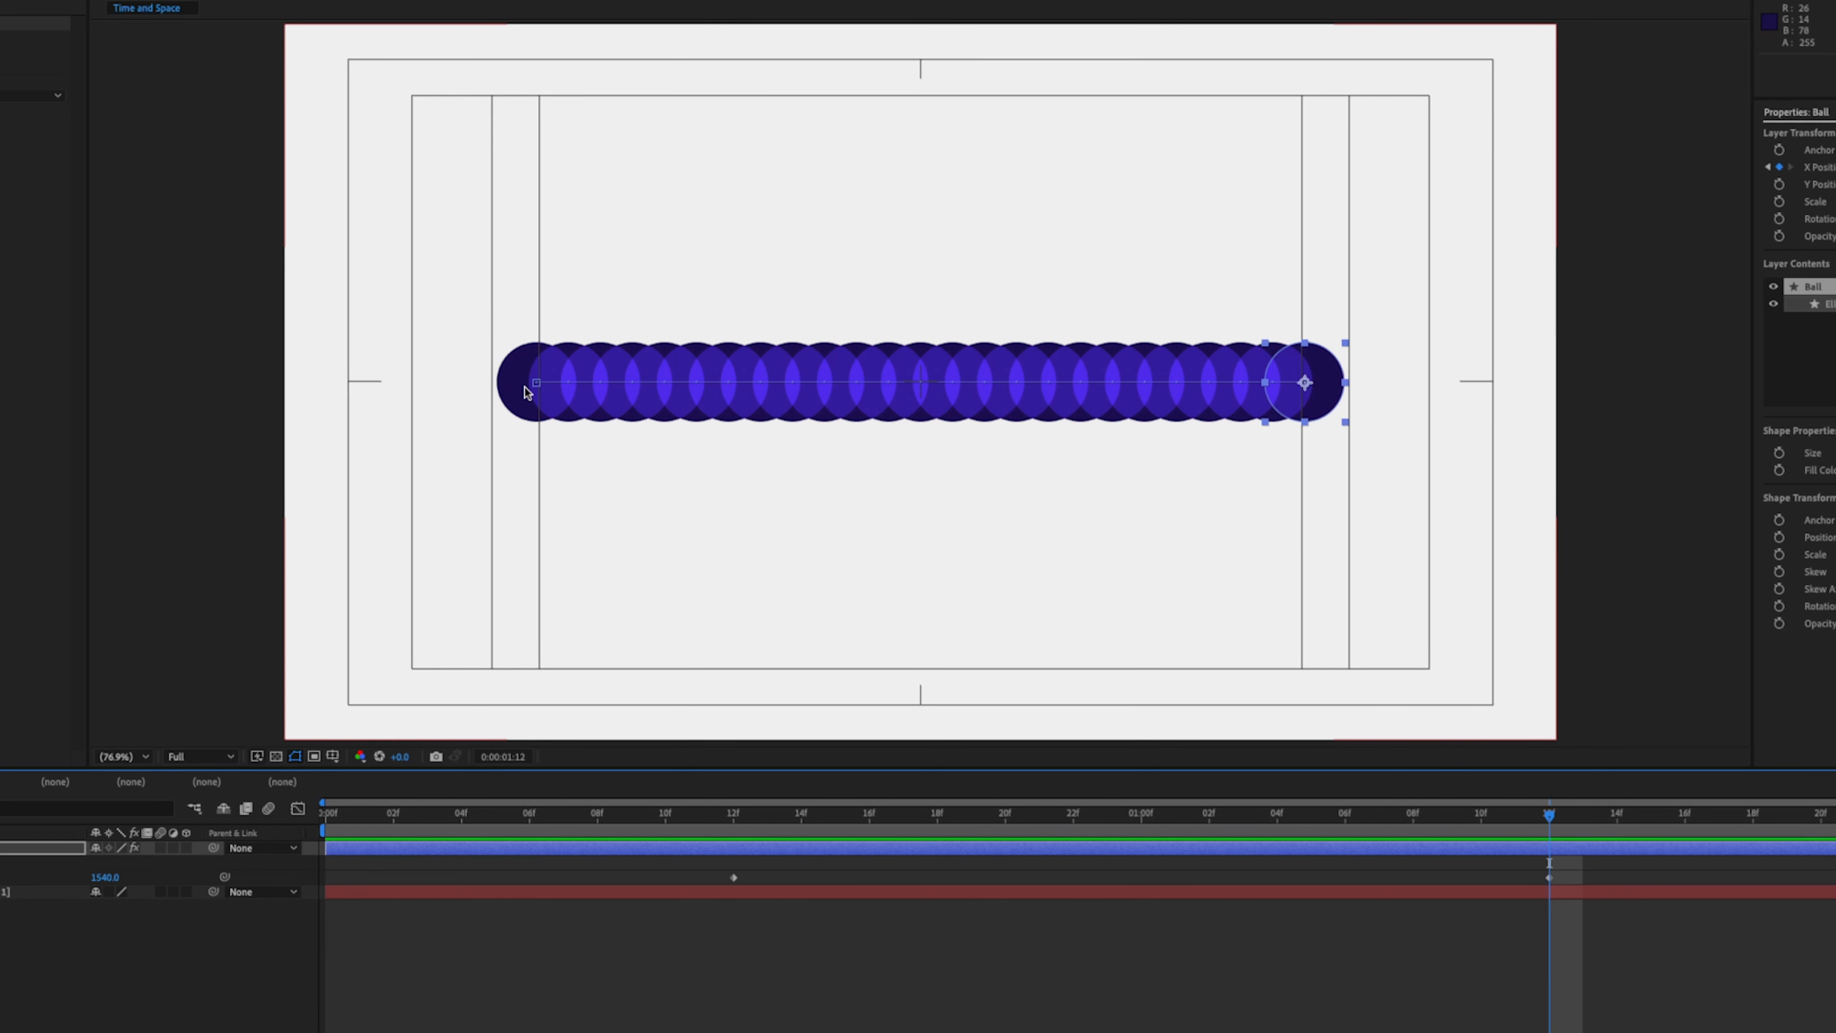
- Turn off the Echo effect on the Ball layer
left_click(10, 226)
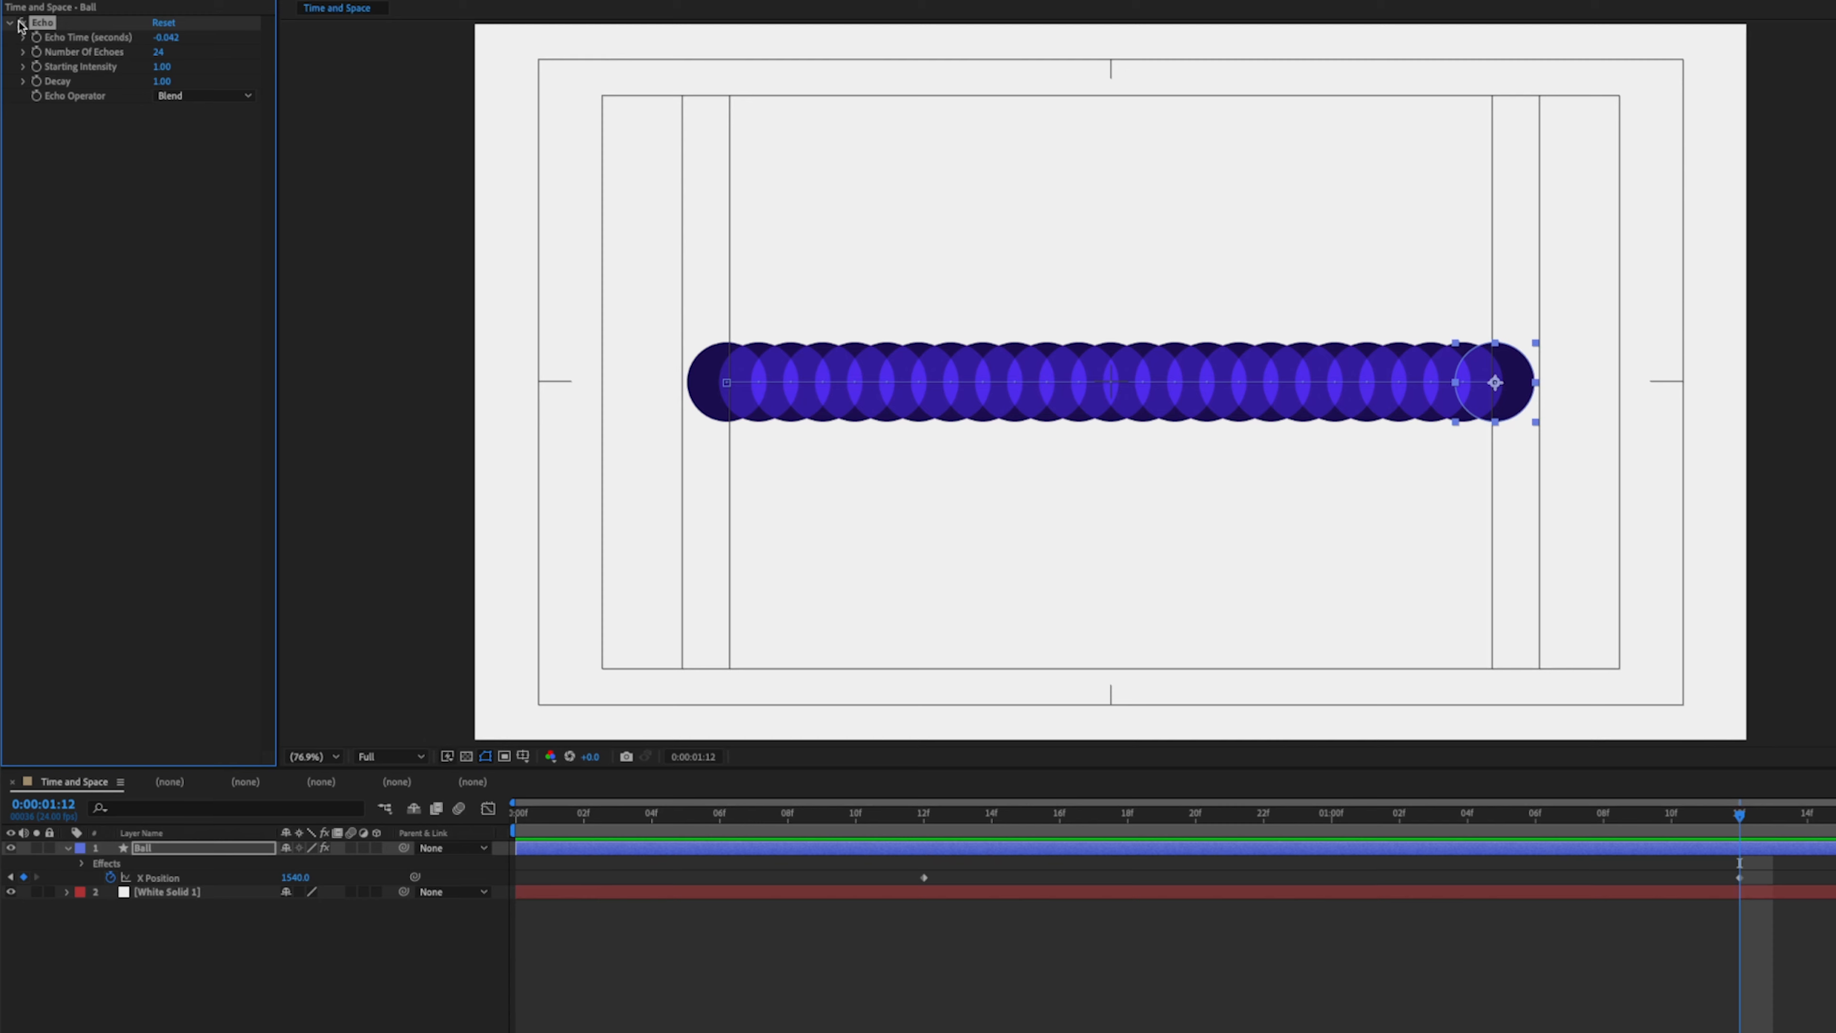
left_click(20, 24)
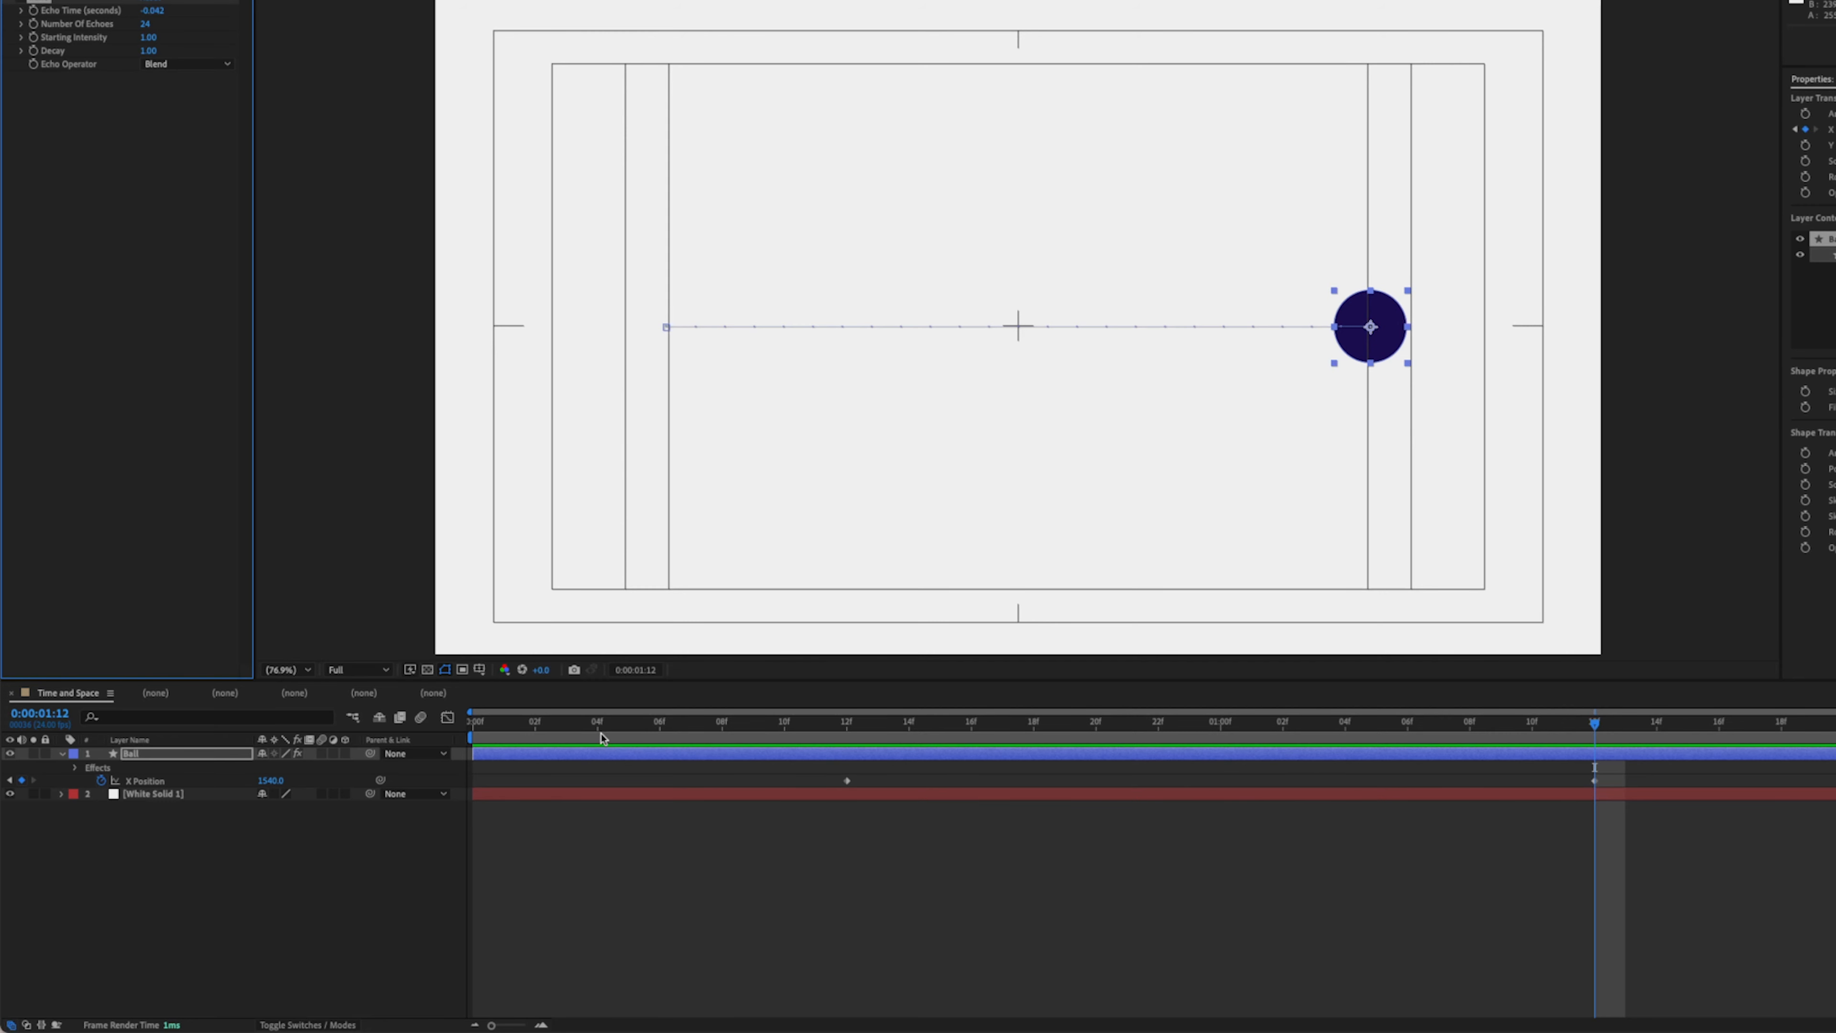
- Open the Graph Editor for the Ball's X Position and switch it to the speed graph
key("shift+F3")
key("shift+F3")
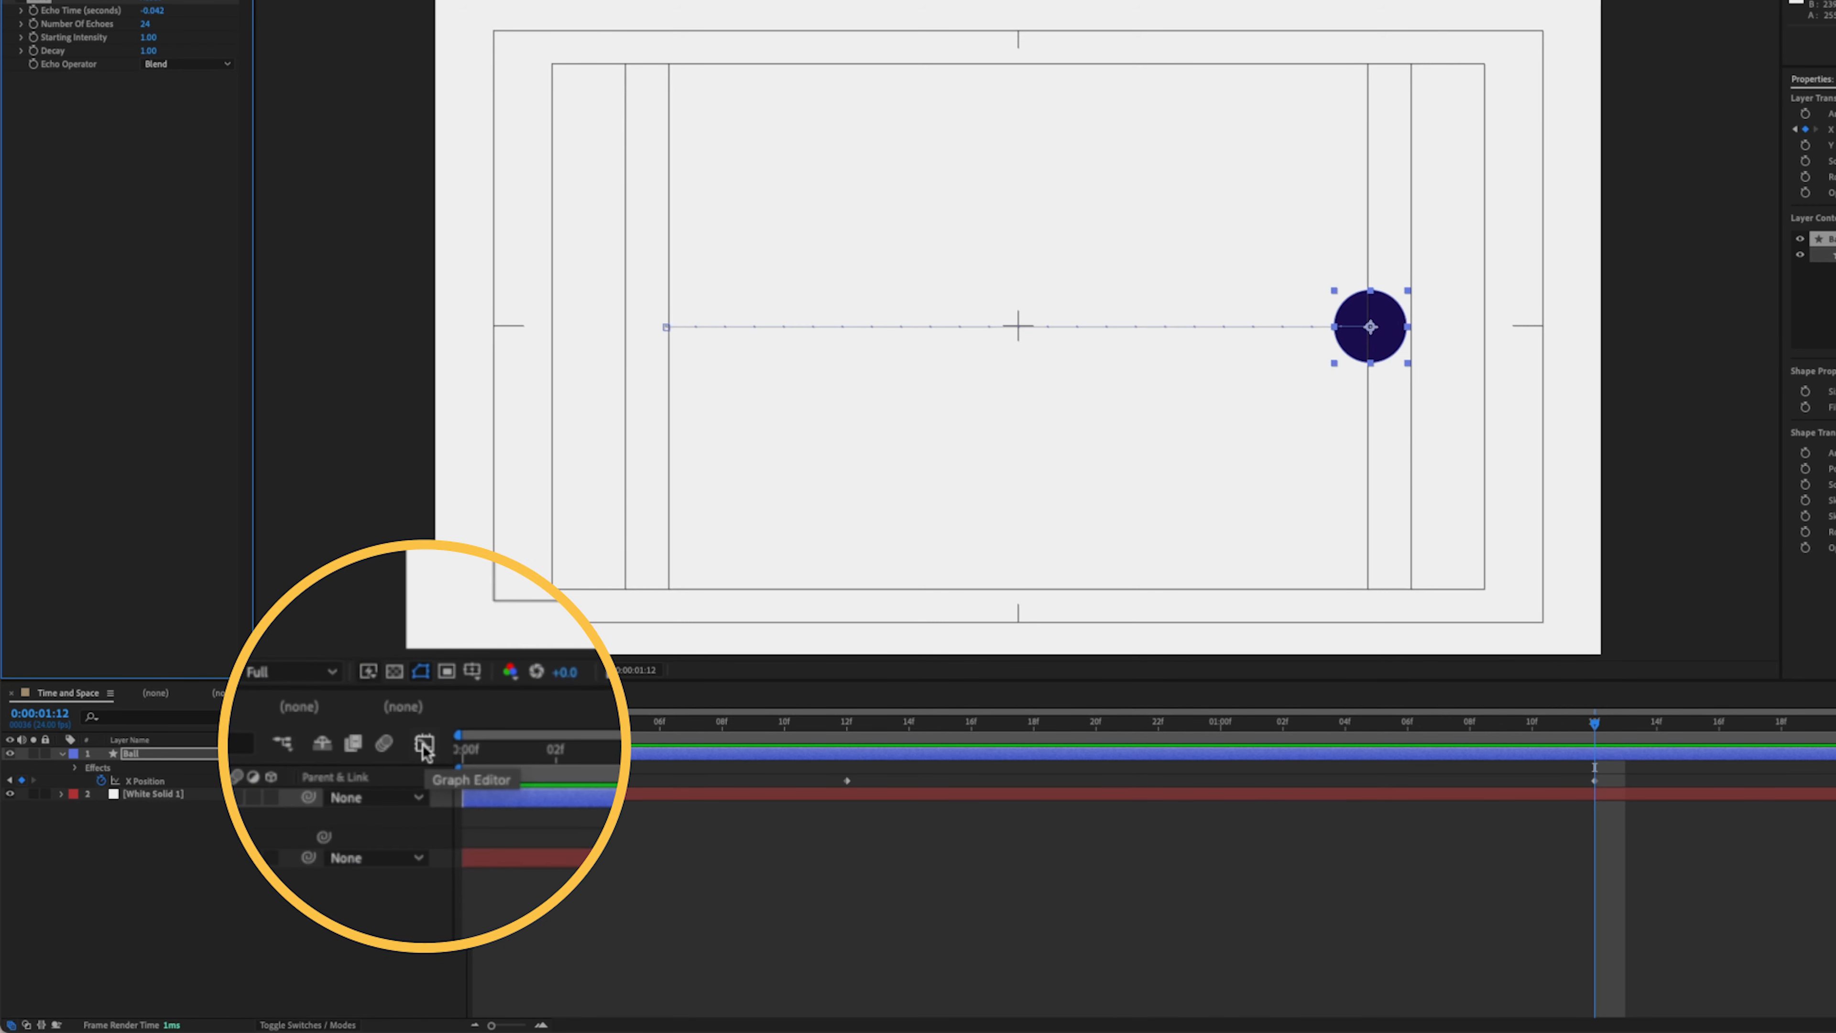
left_click(447, 719)
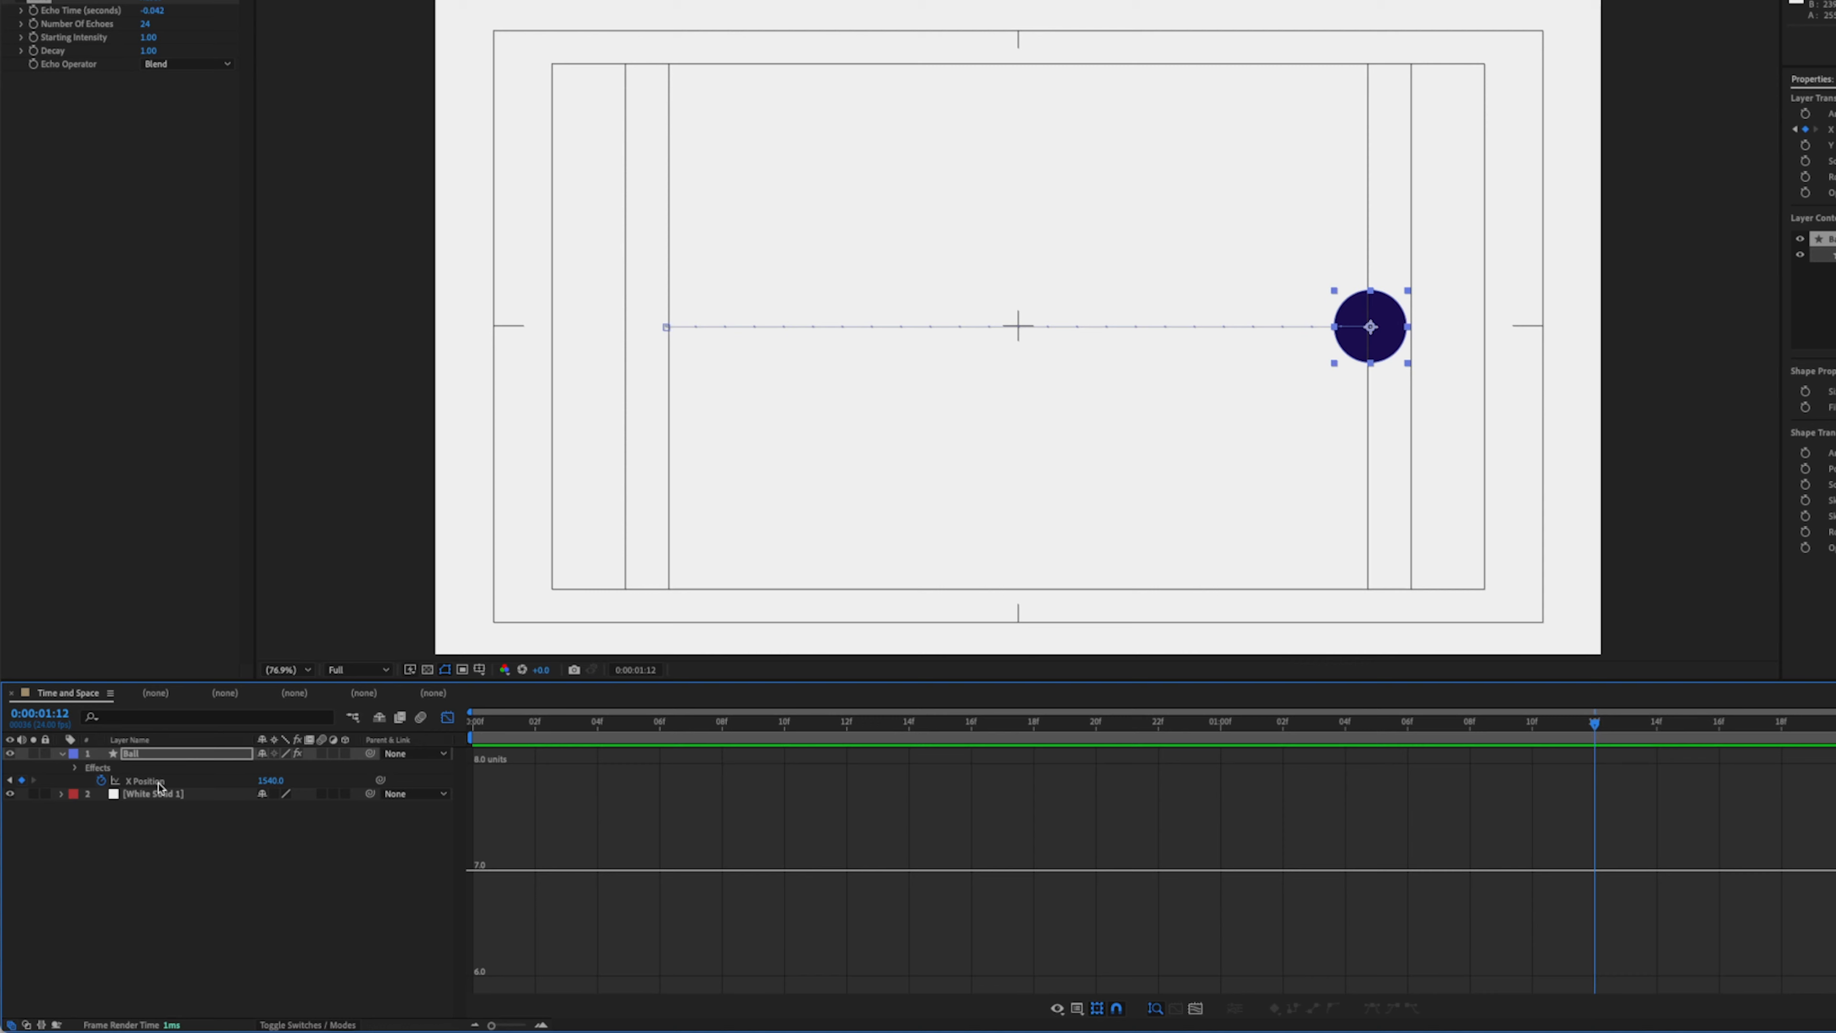
left_click(159, 787)
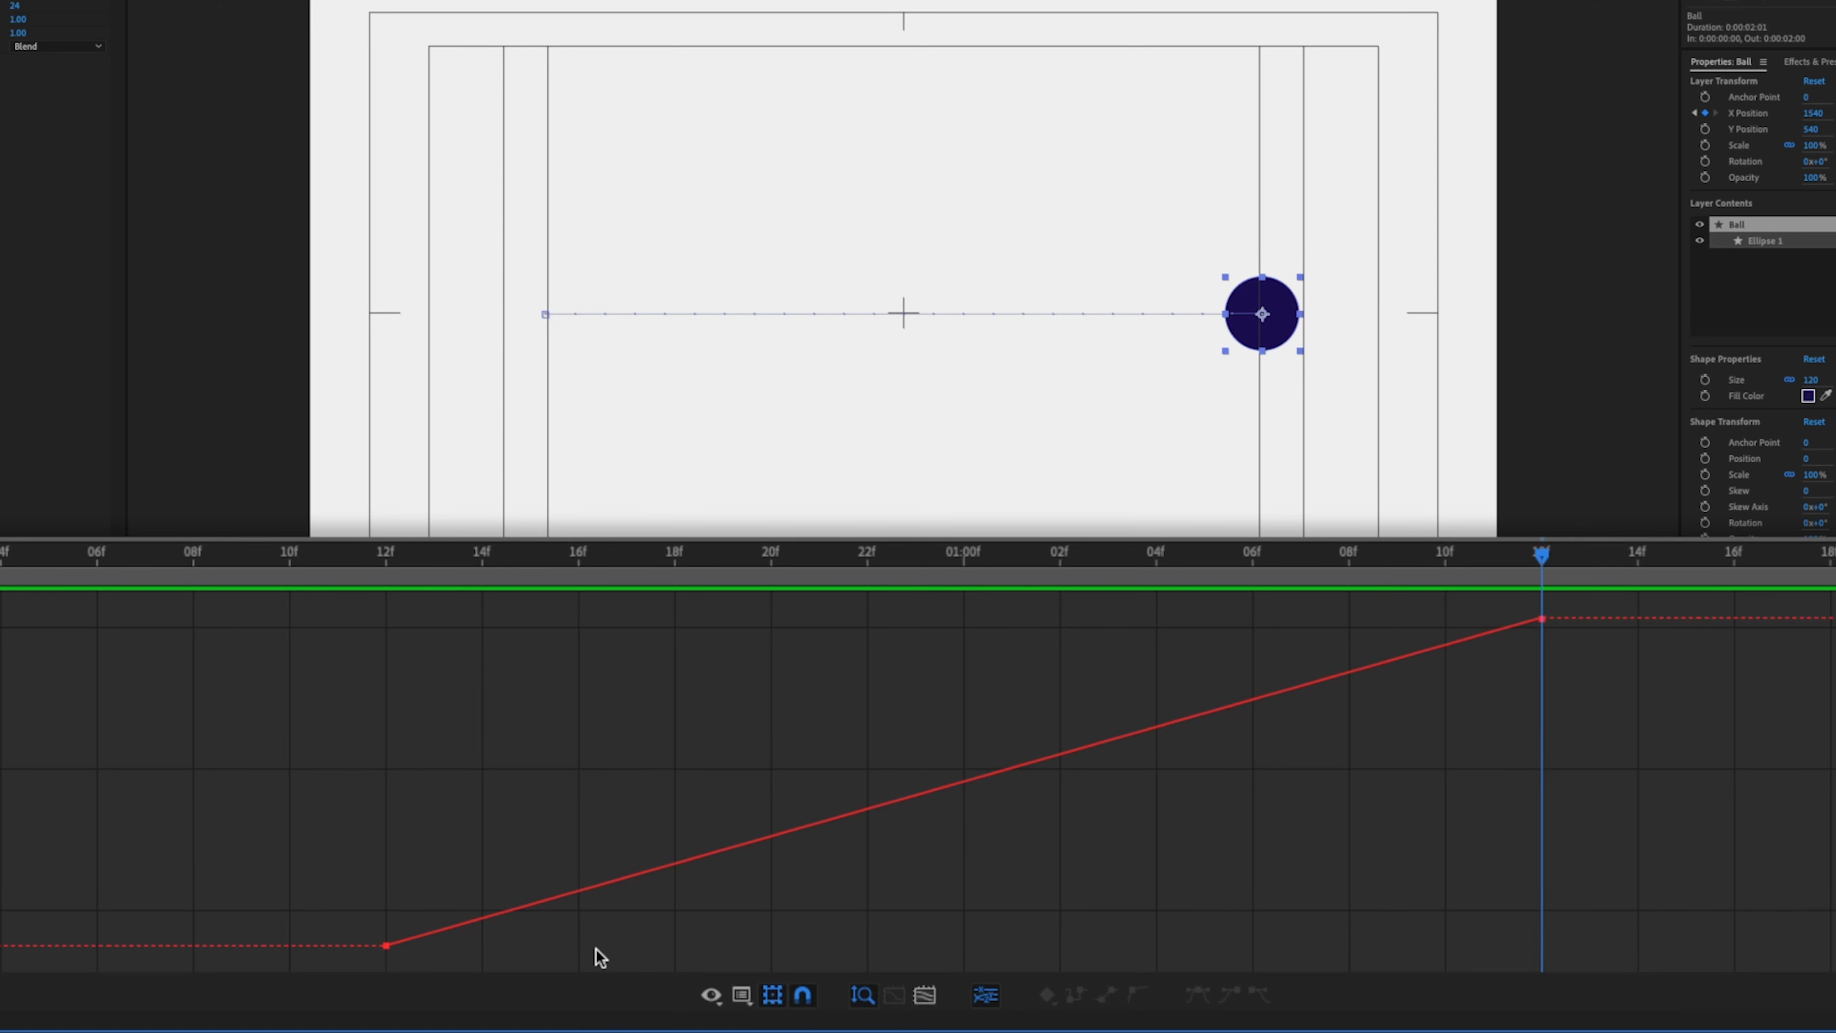
left_click(714, 996)
left_click(795, 792)
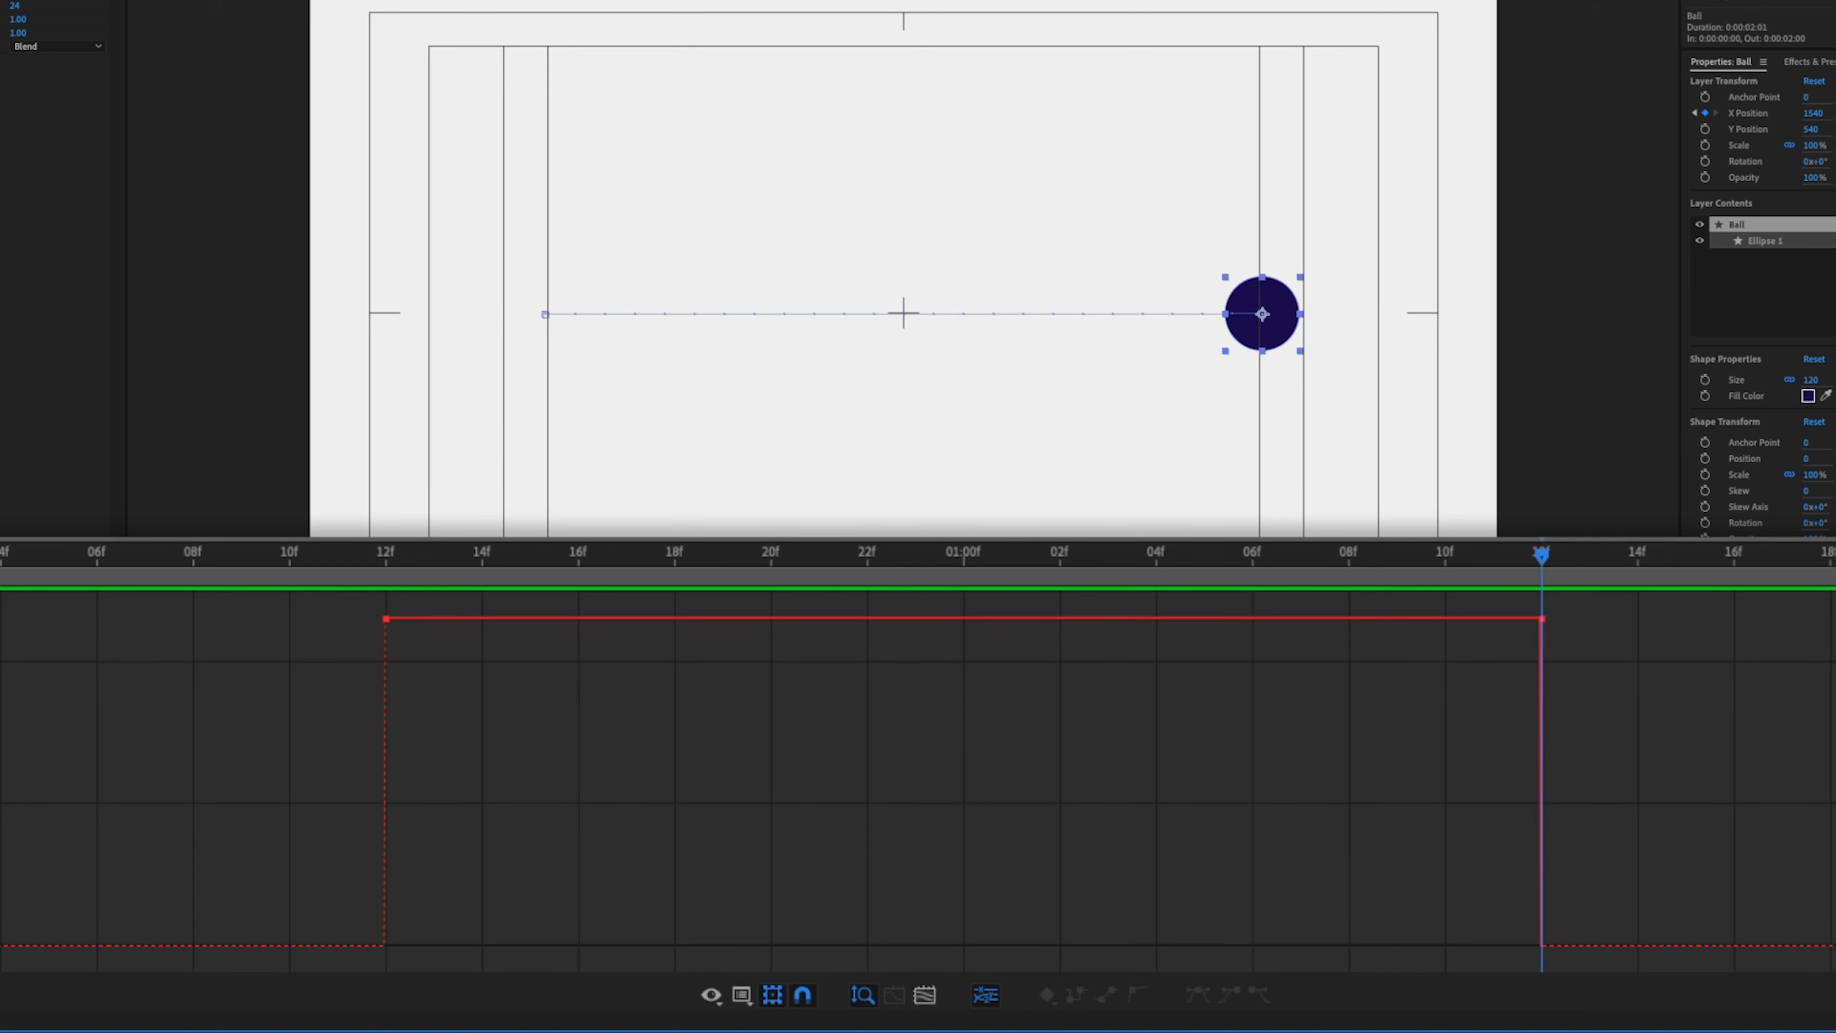
- Re-enable the Echo effect and apply Easy Ease to both X Position keyframes
left_click(2, 1)
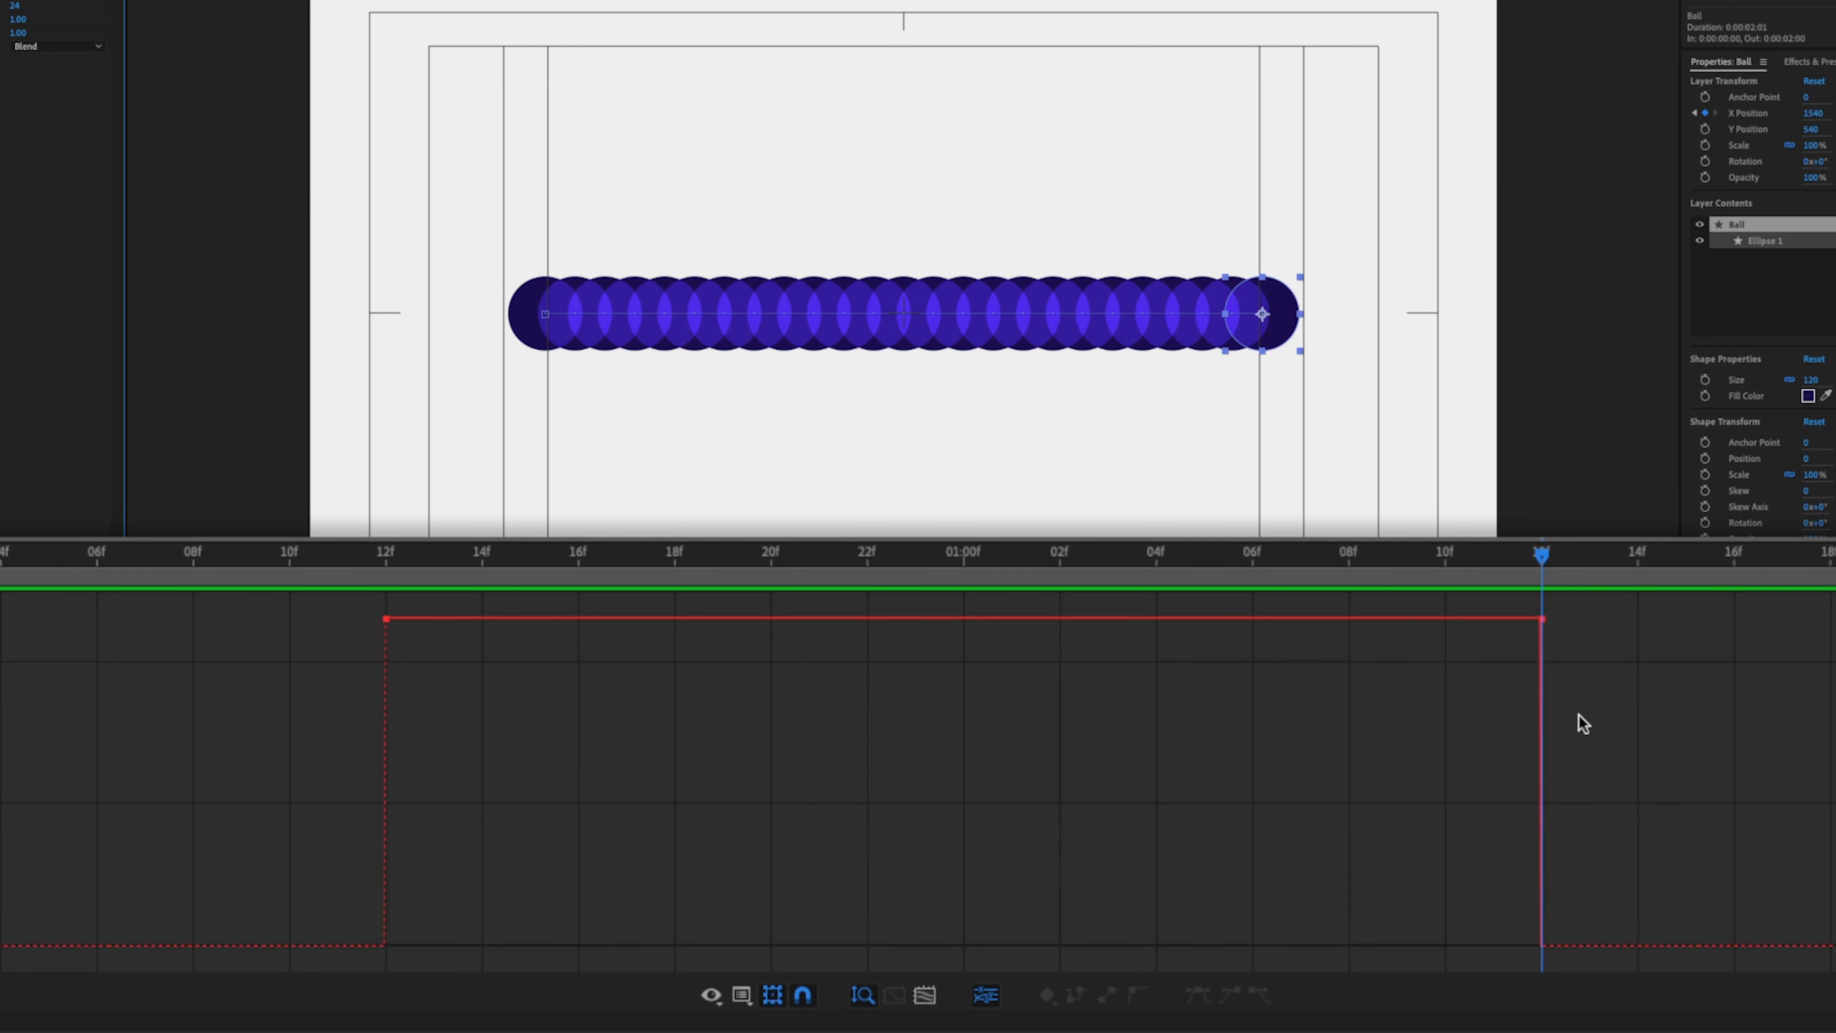
left_click_drag(1646, 715, 264, 598)
right_click(384, 626)
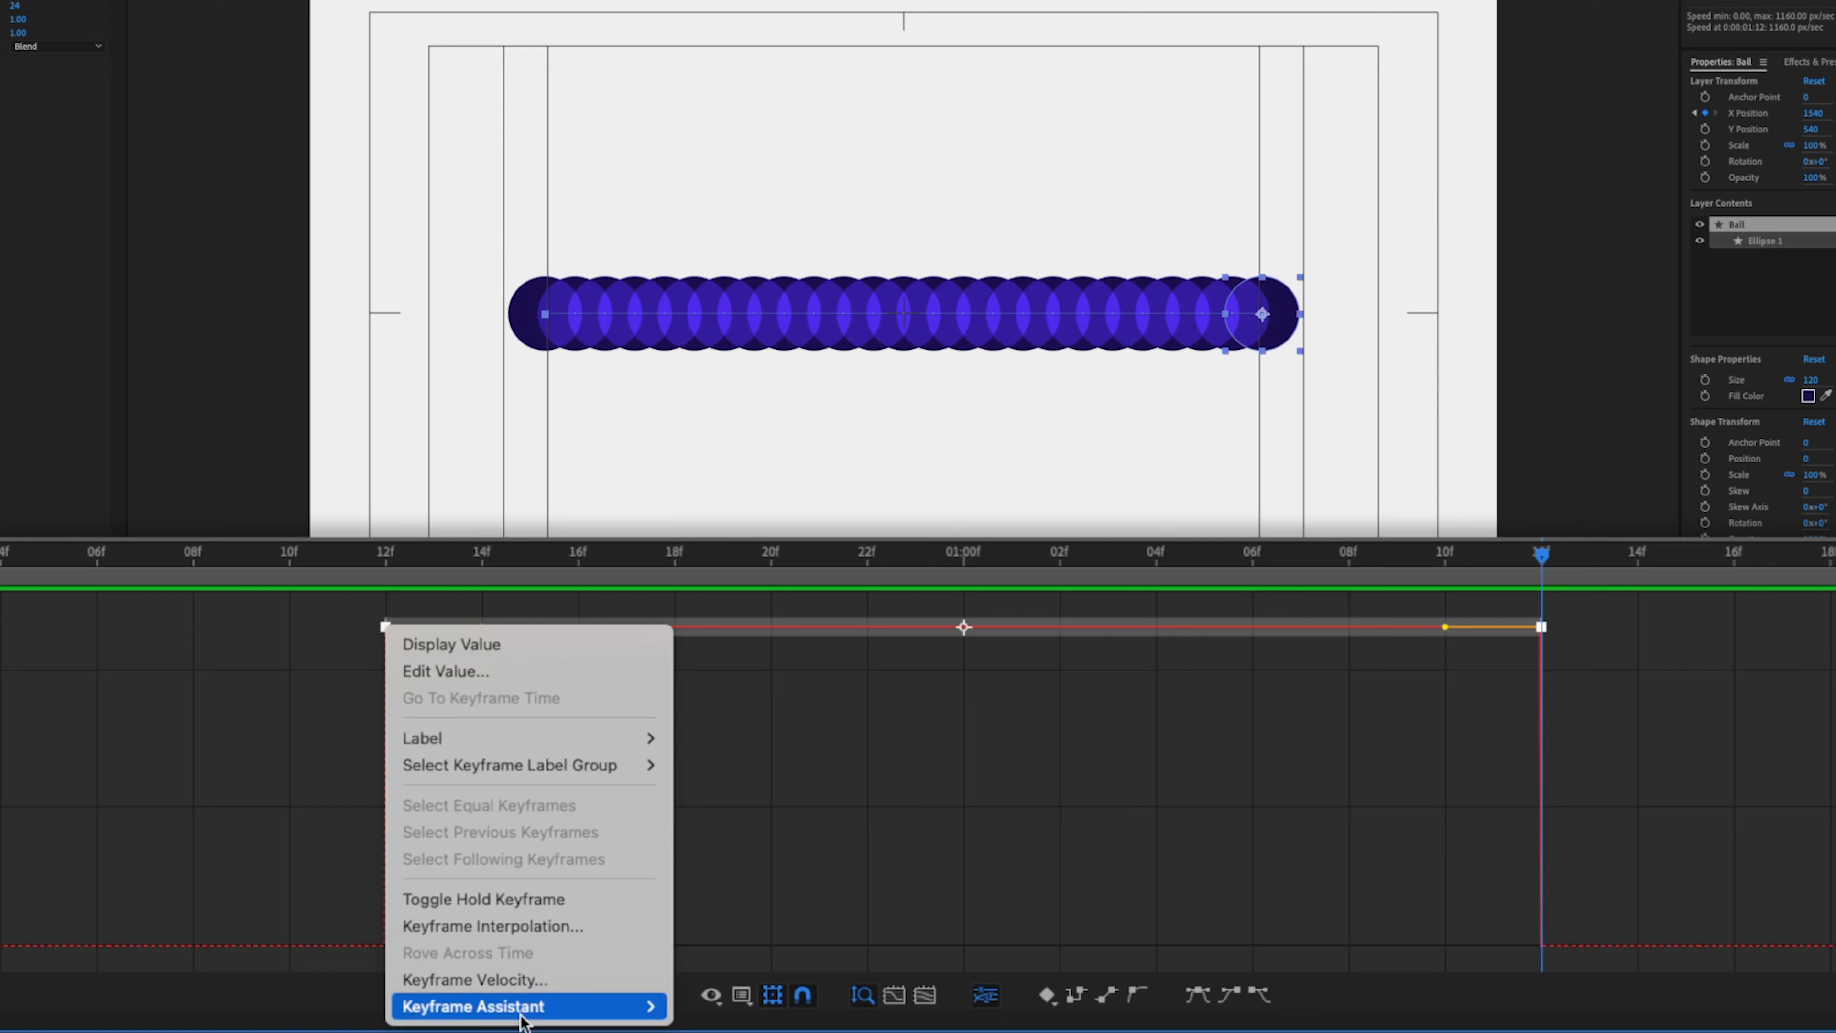
mouse_move(549, 1007)
left_click(759, 828)
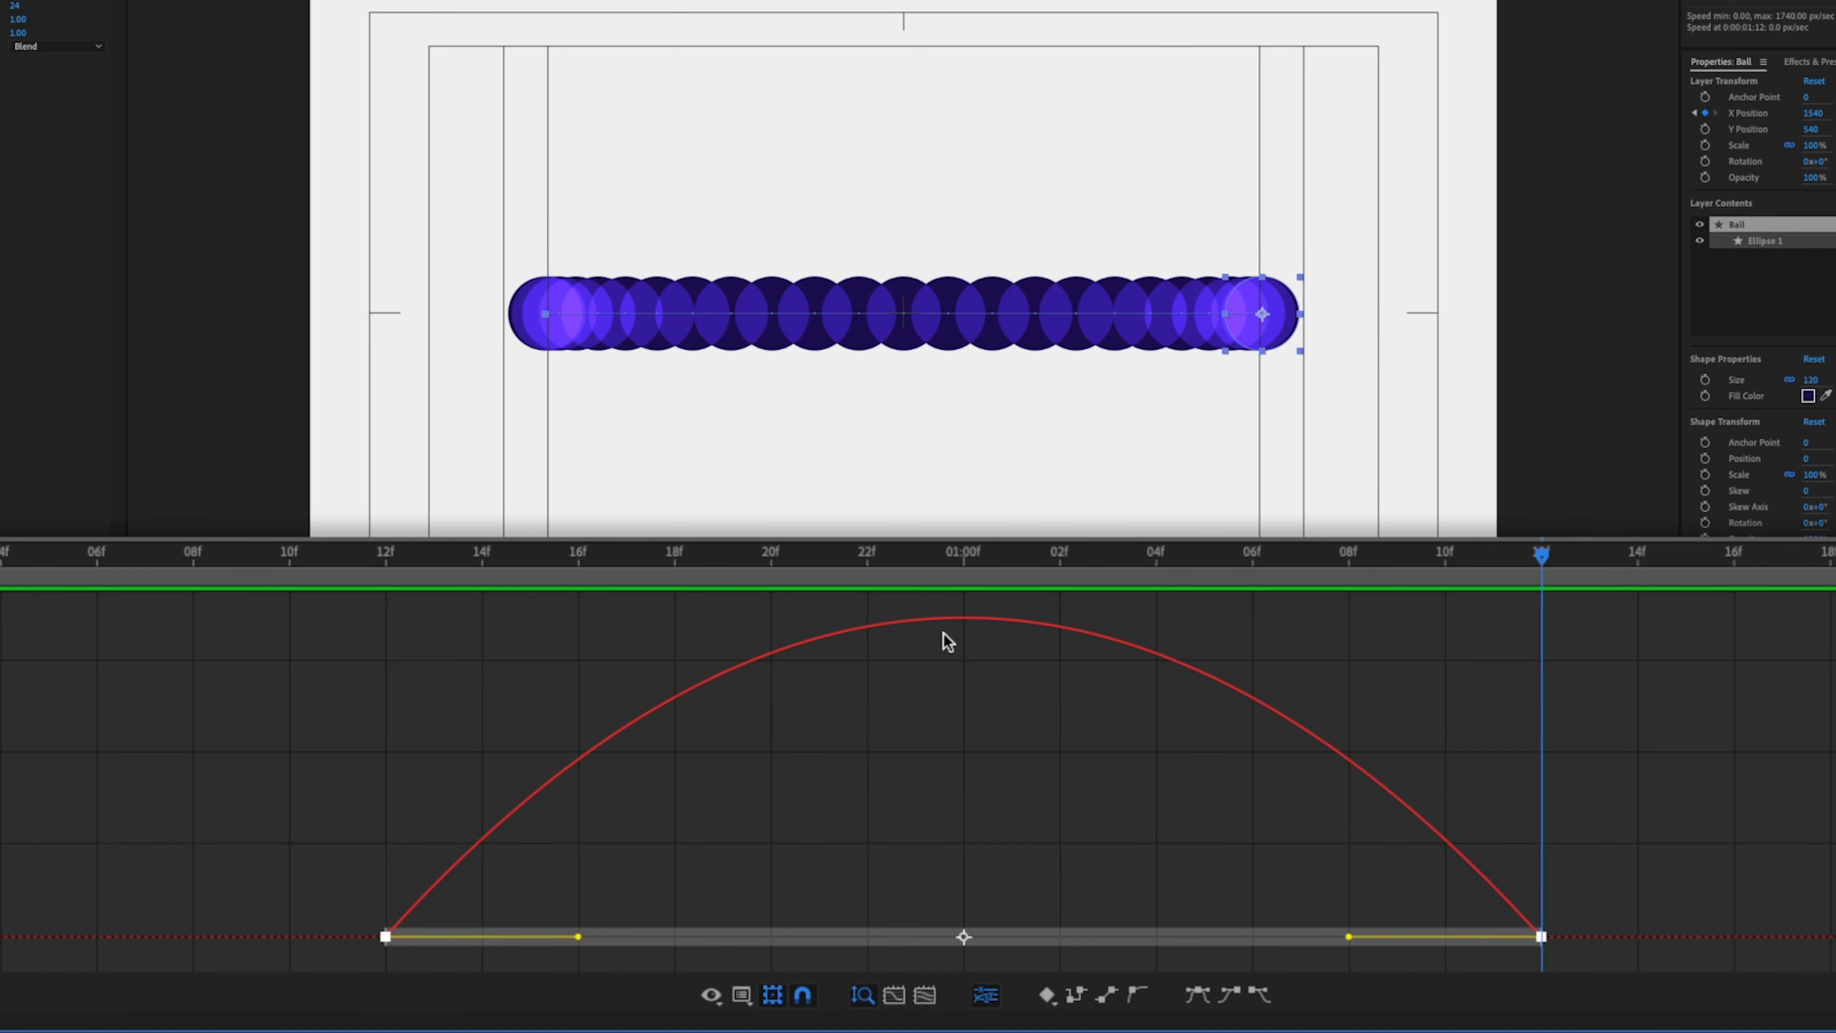
- Turn the Echo off again and play back the eased animation, returning to the end keyframe
mouse_move(960, 617)
left_click(873, 566)
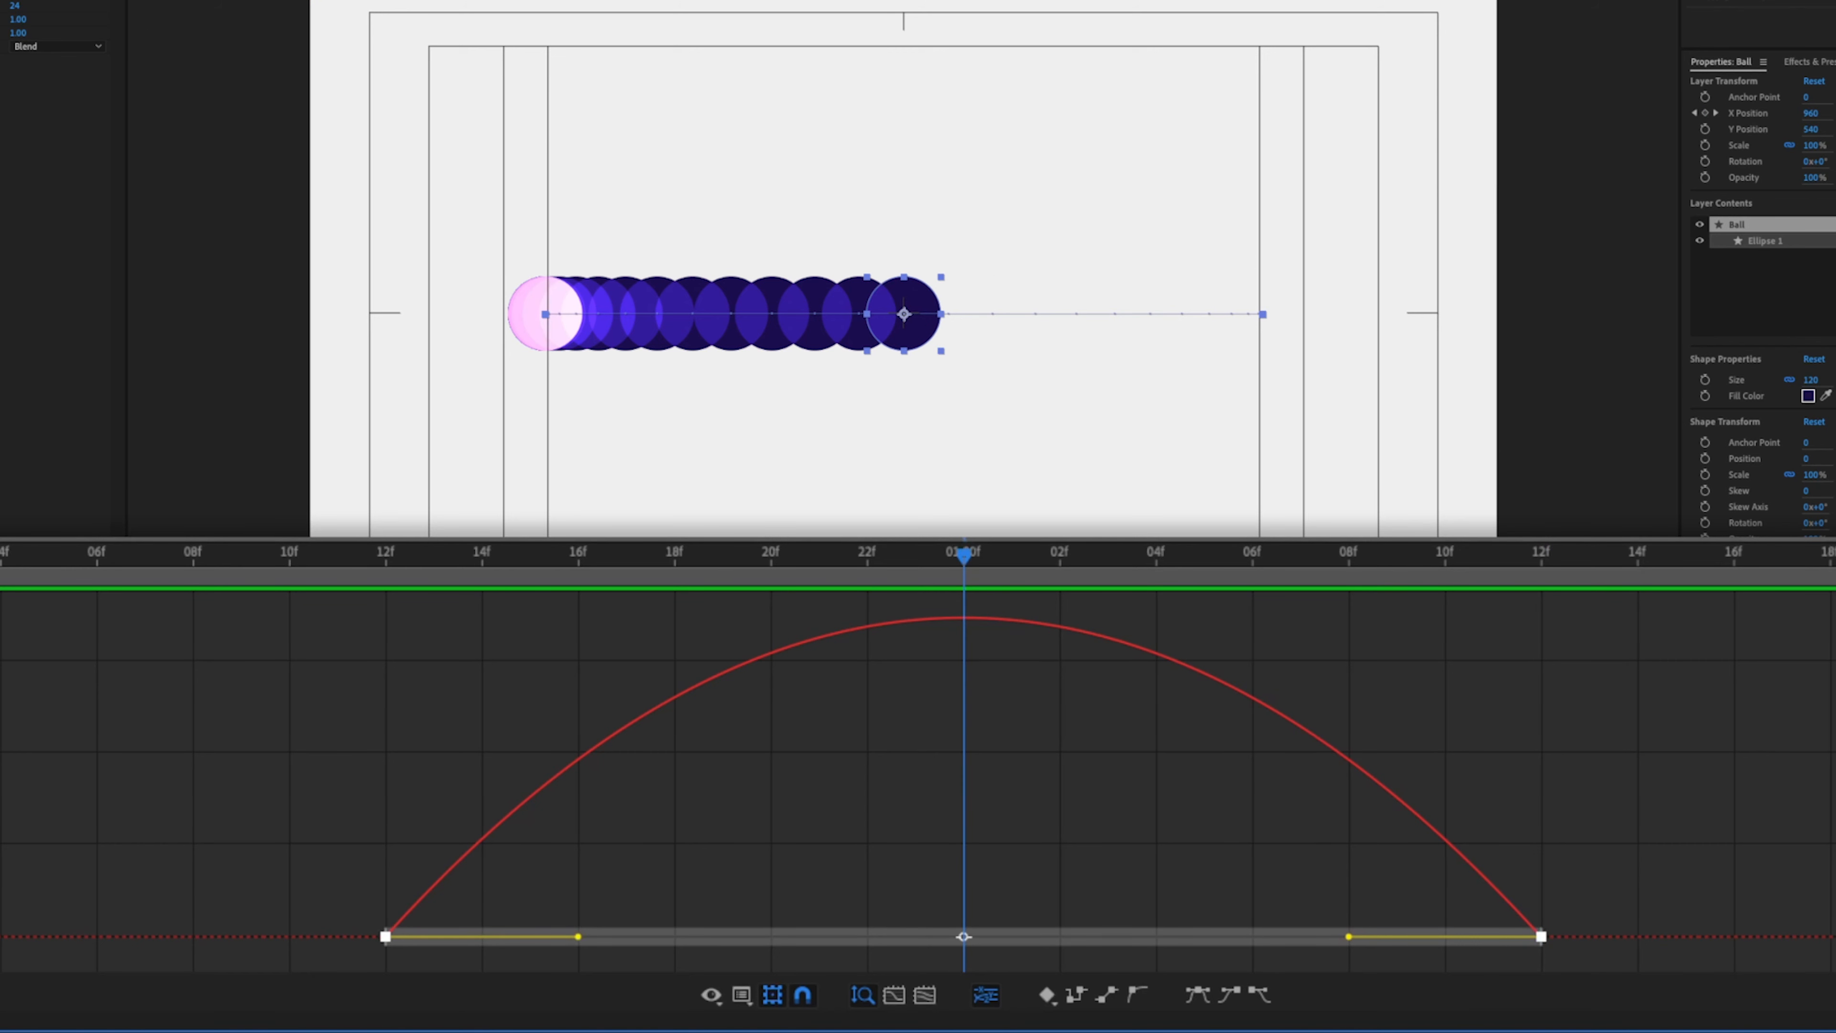
left_click(1, 2)
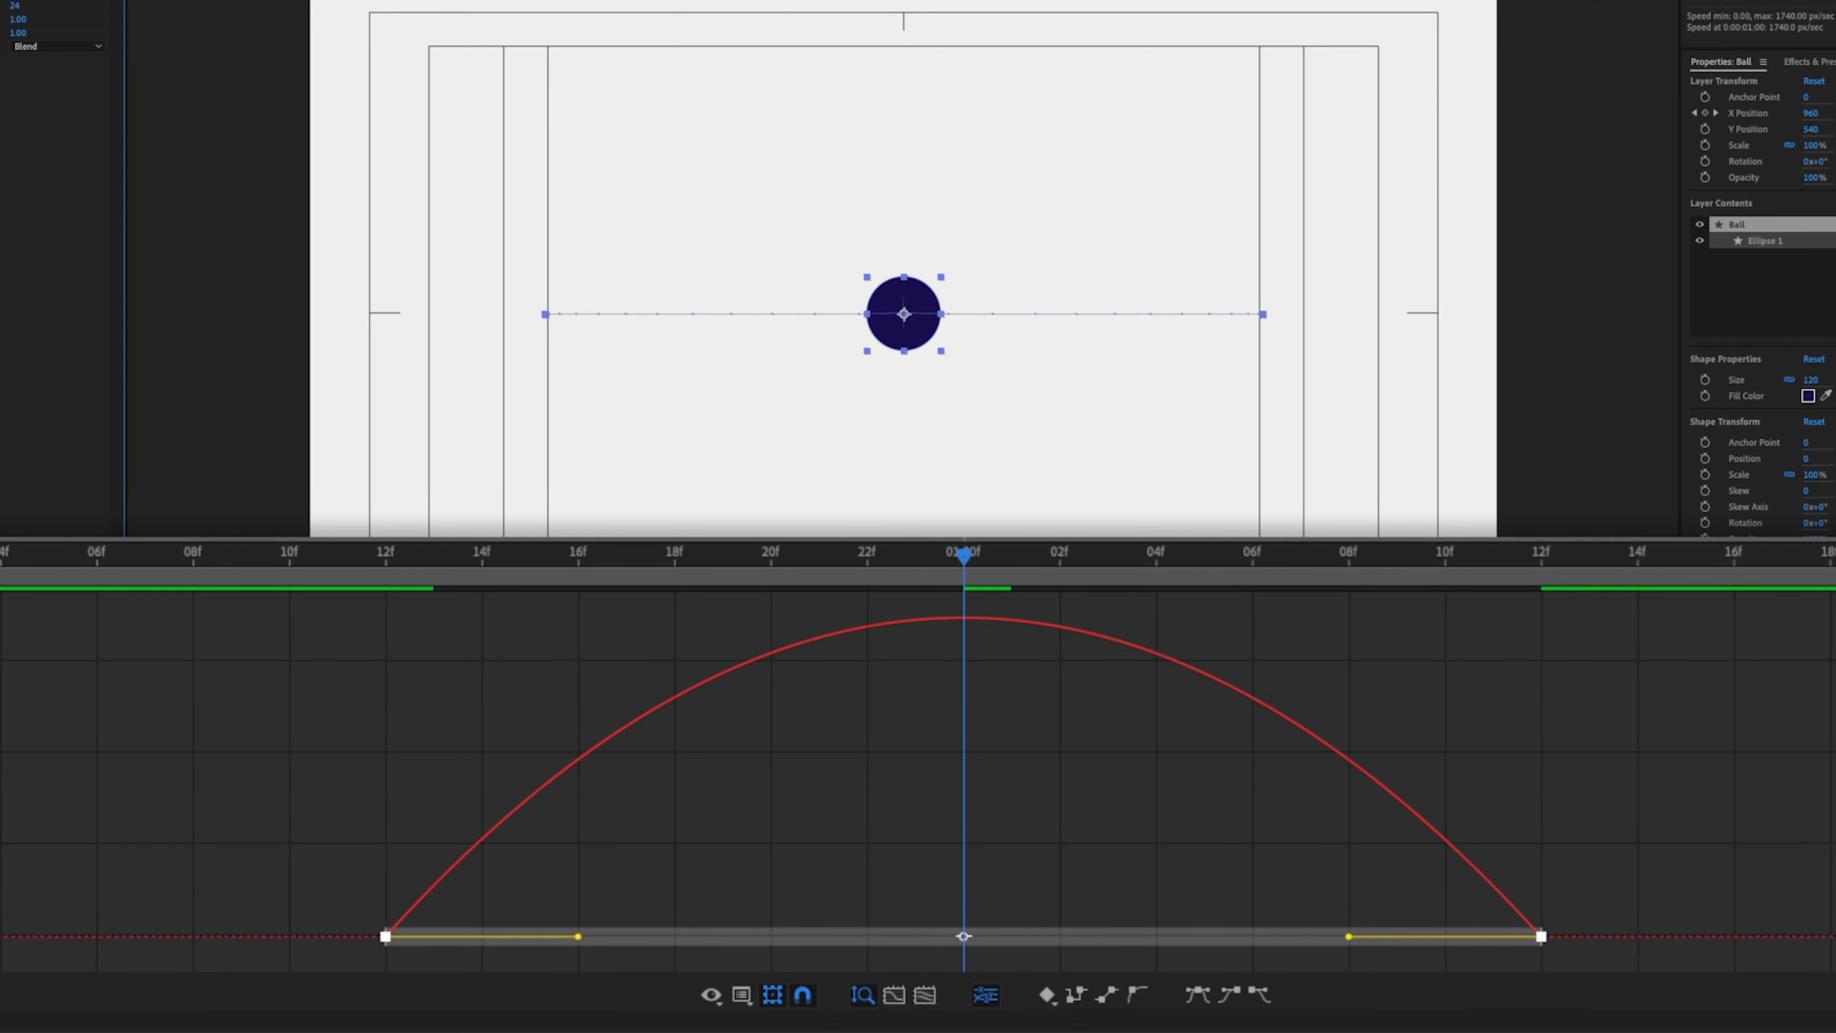
key("space")
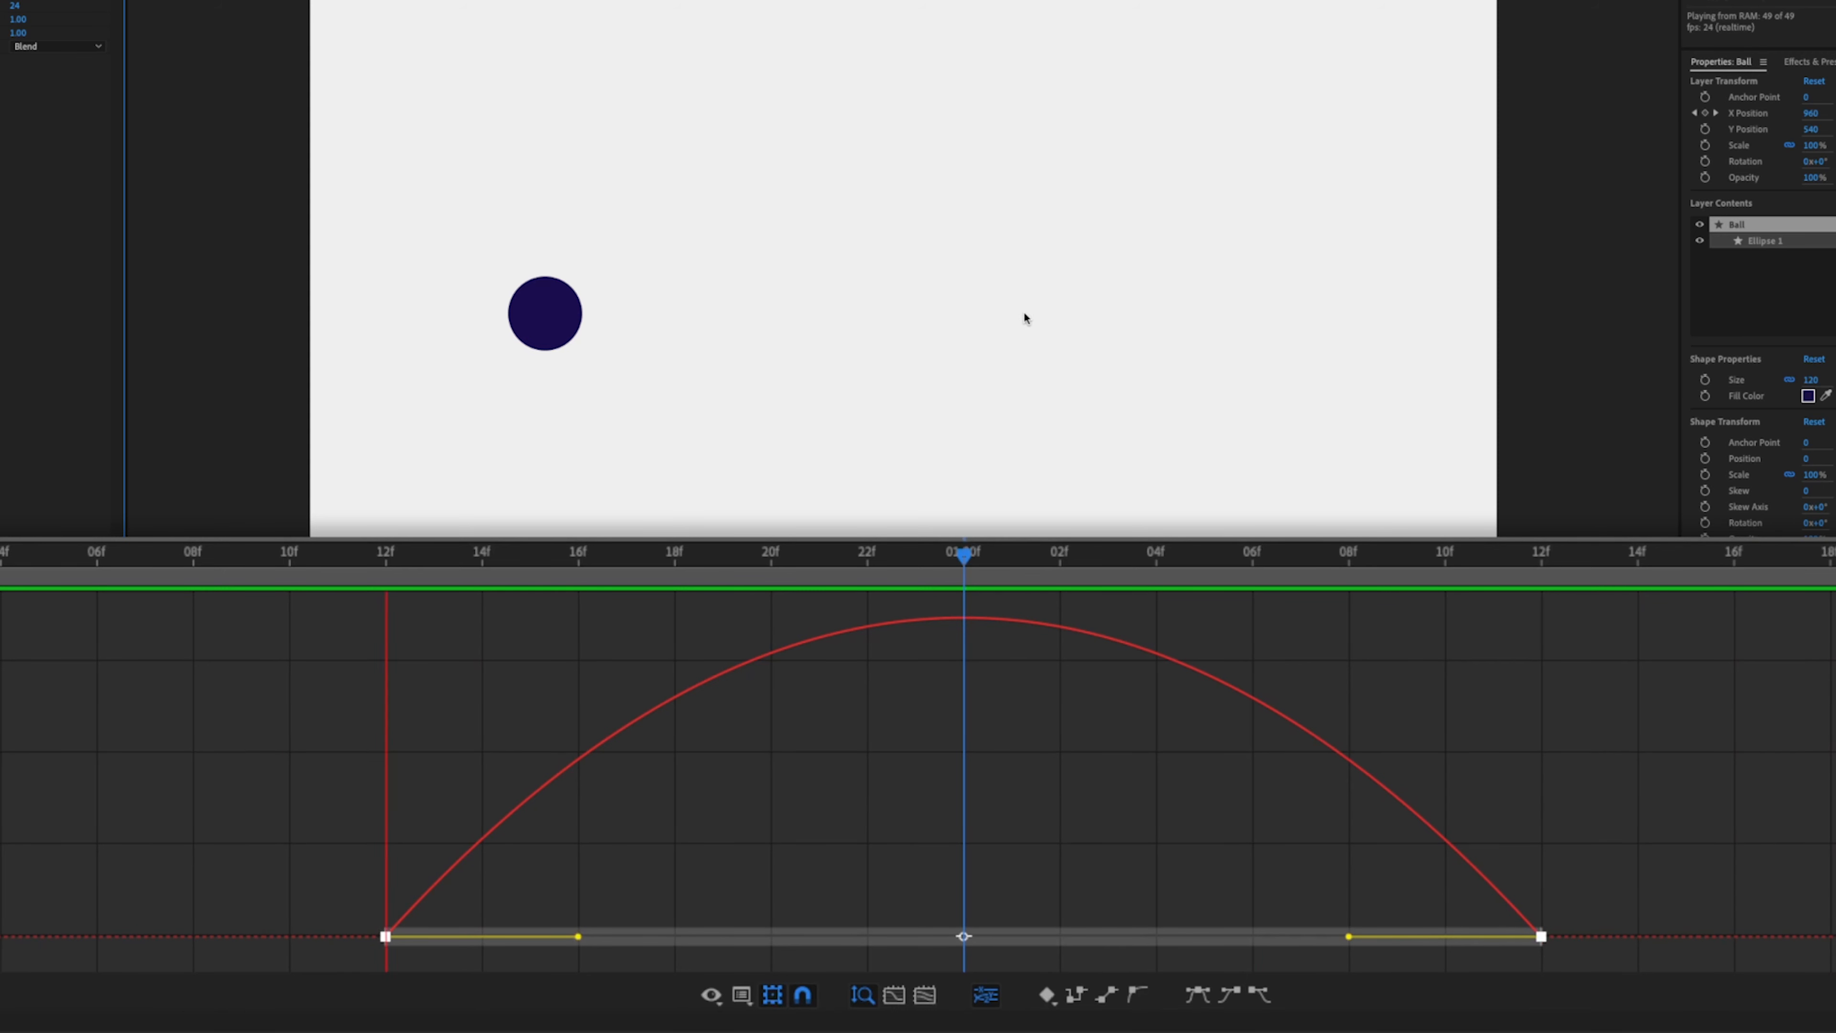
key("space")
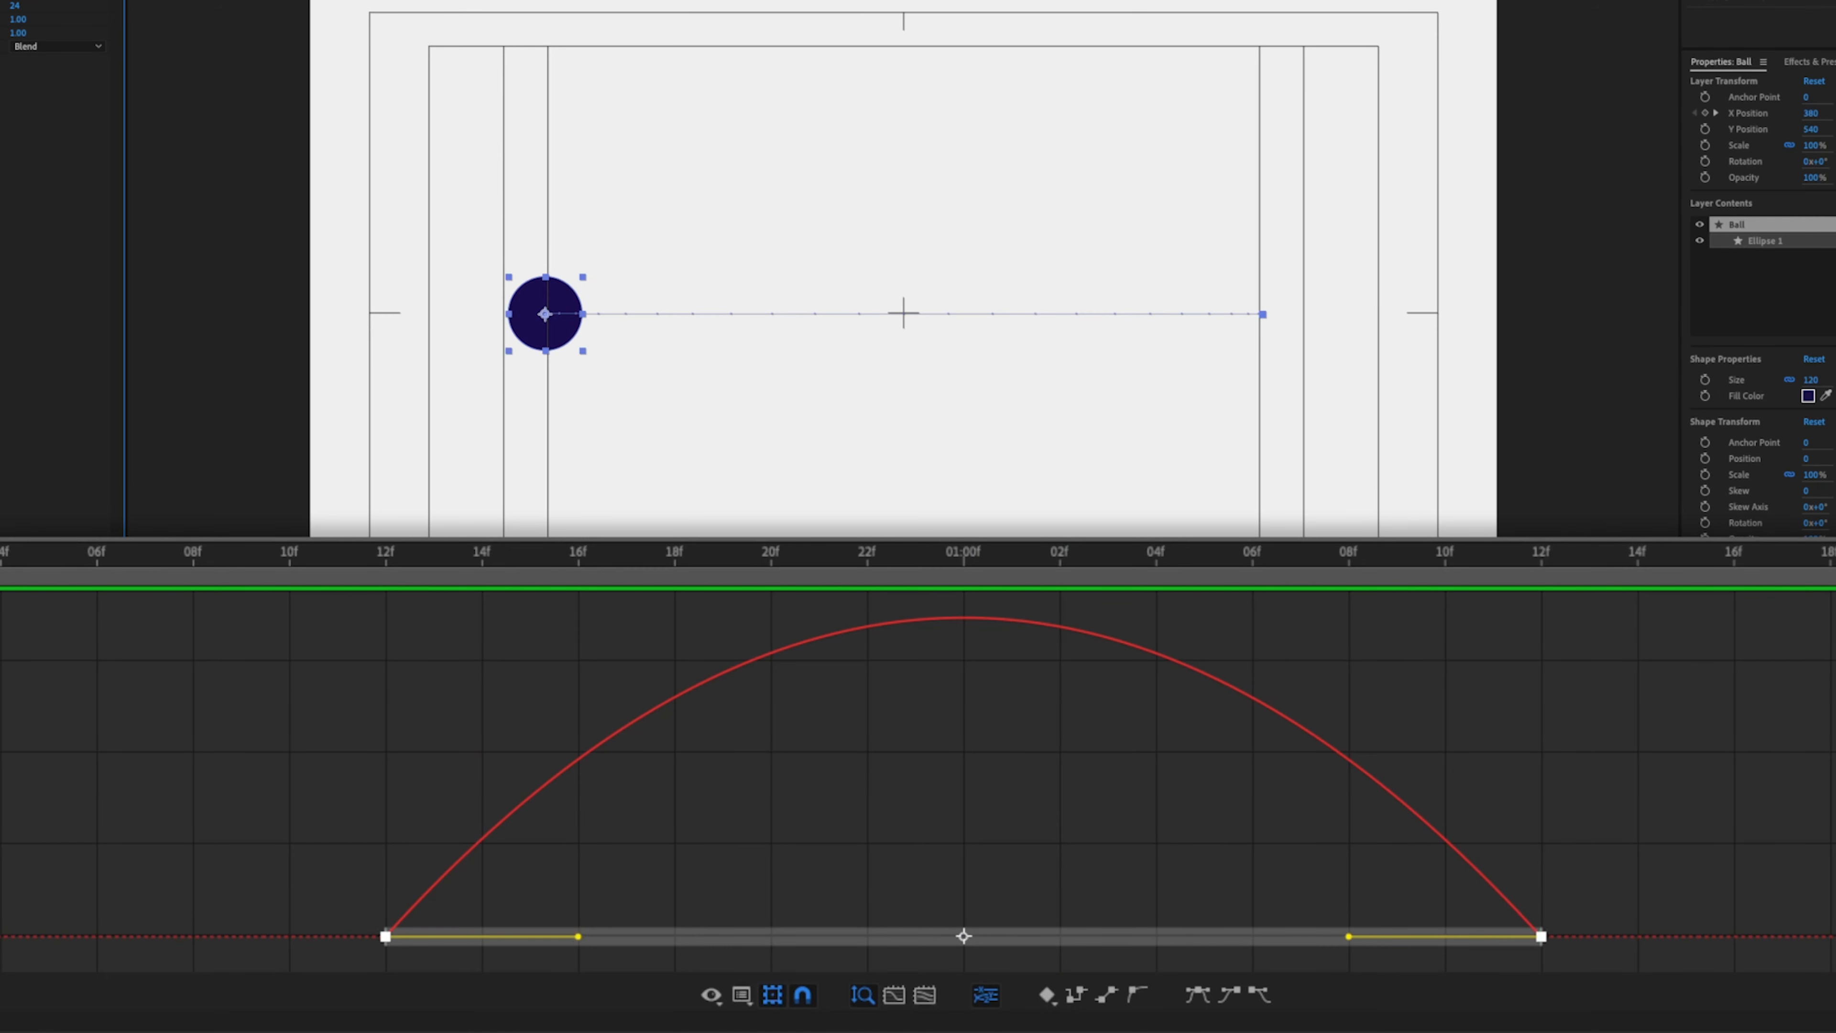
left_click_drag(1156, 555, 1548, 649)
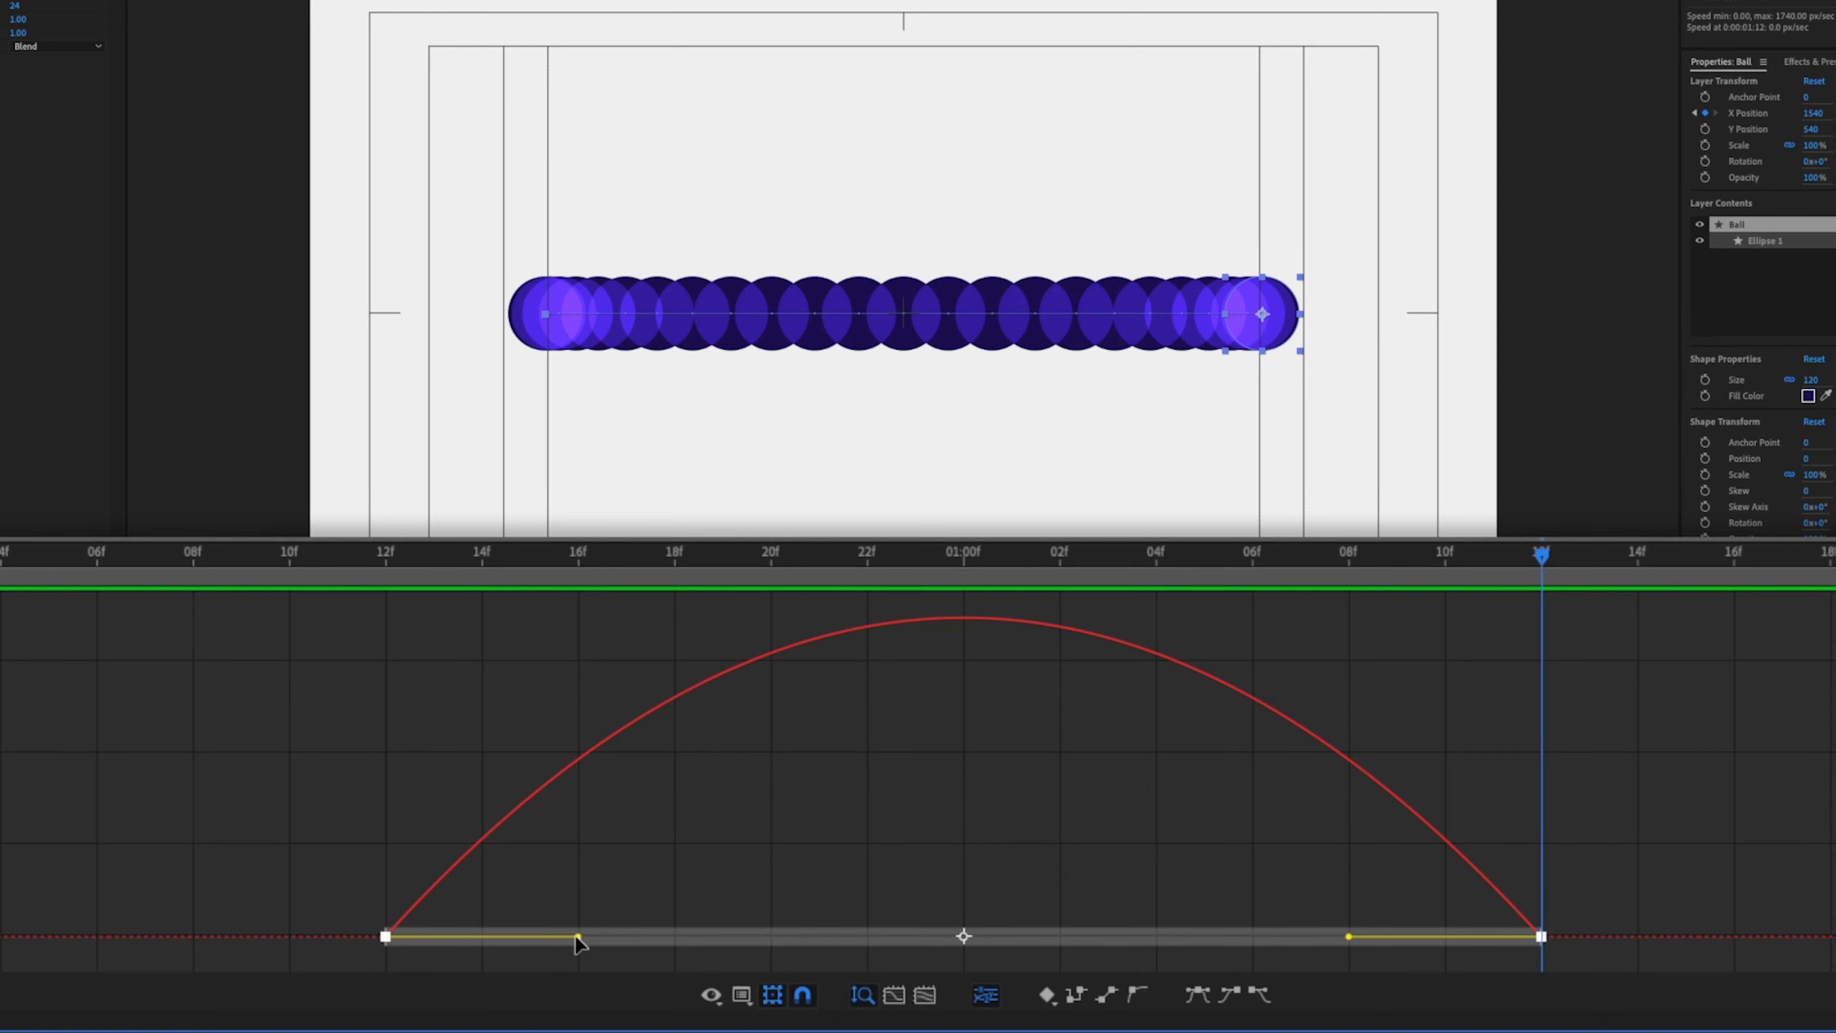
- Stretch the first keyframe's influence to about the midpoint and pull the last keyframe's influence onto it, then close the Graph Editor
left_click_drag(578, 938, 931, 941)
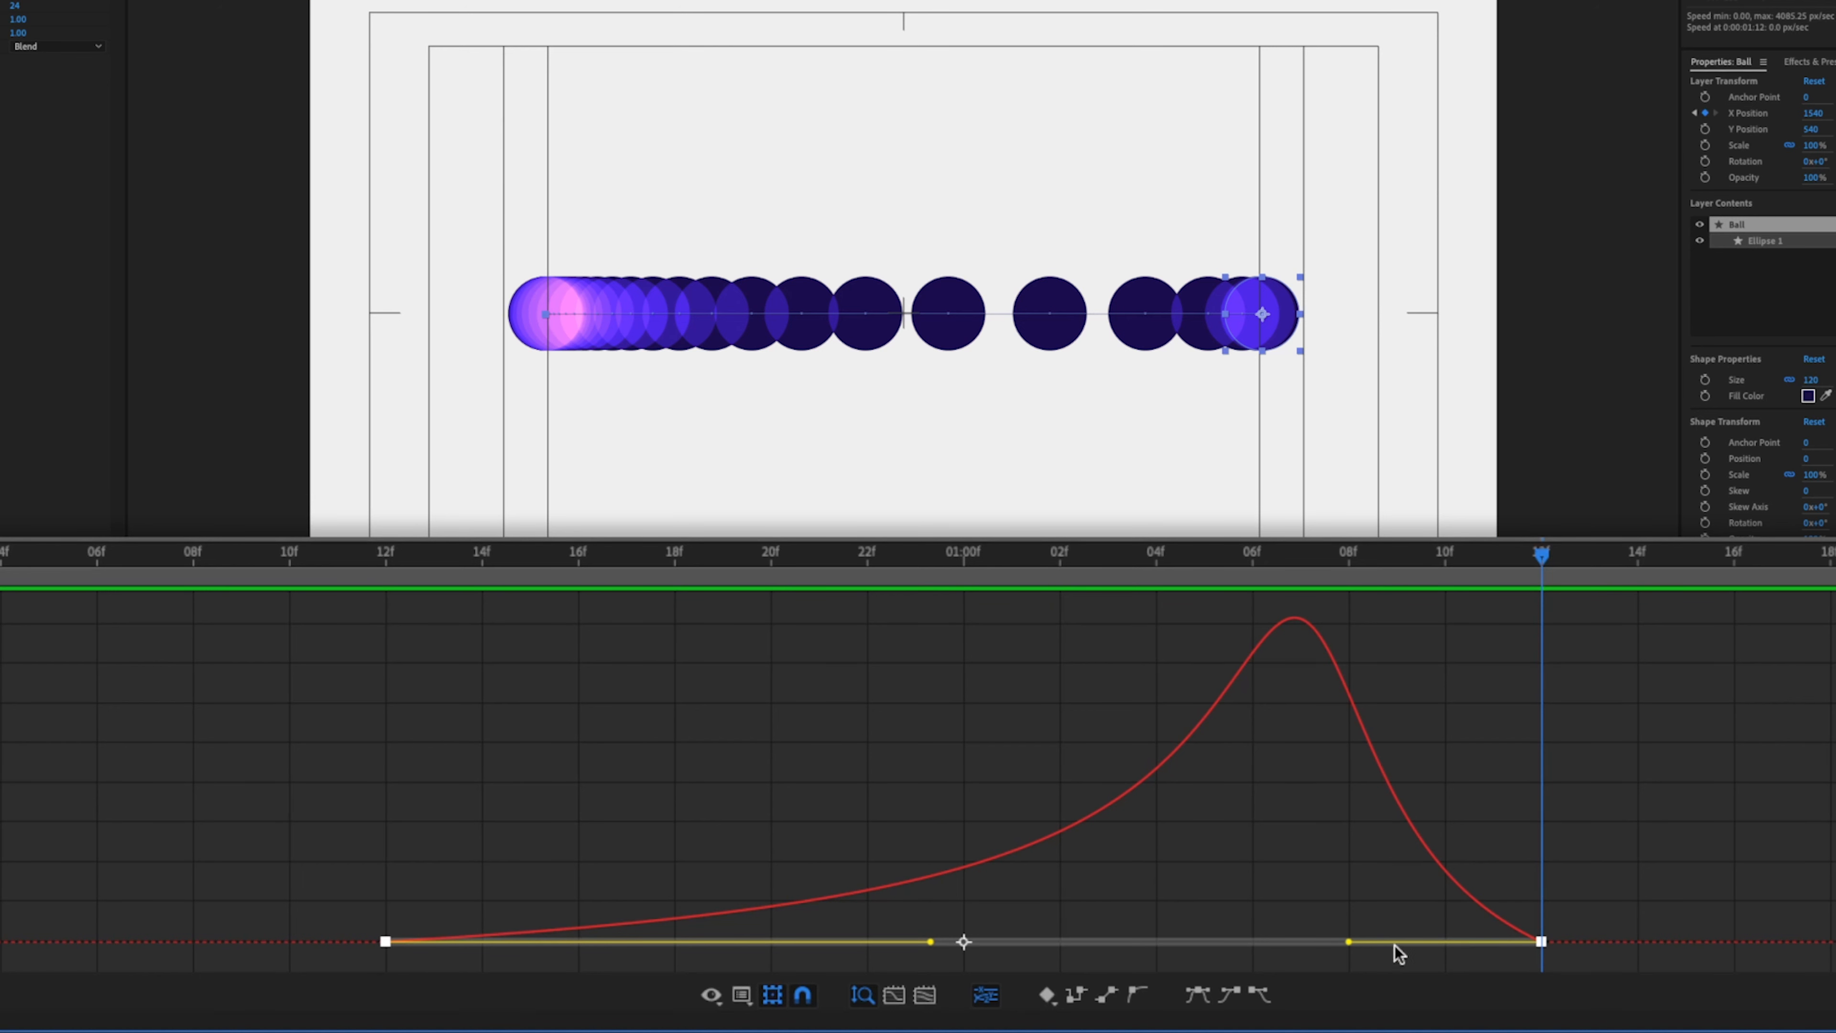
left_click_drag(1349, 942, 1551, 942)
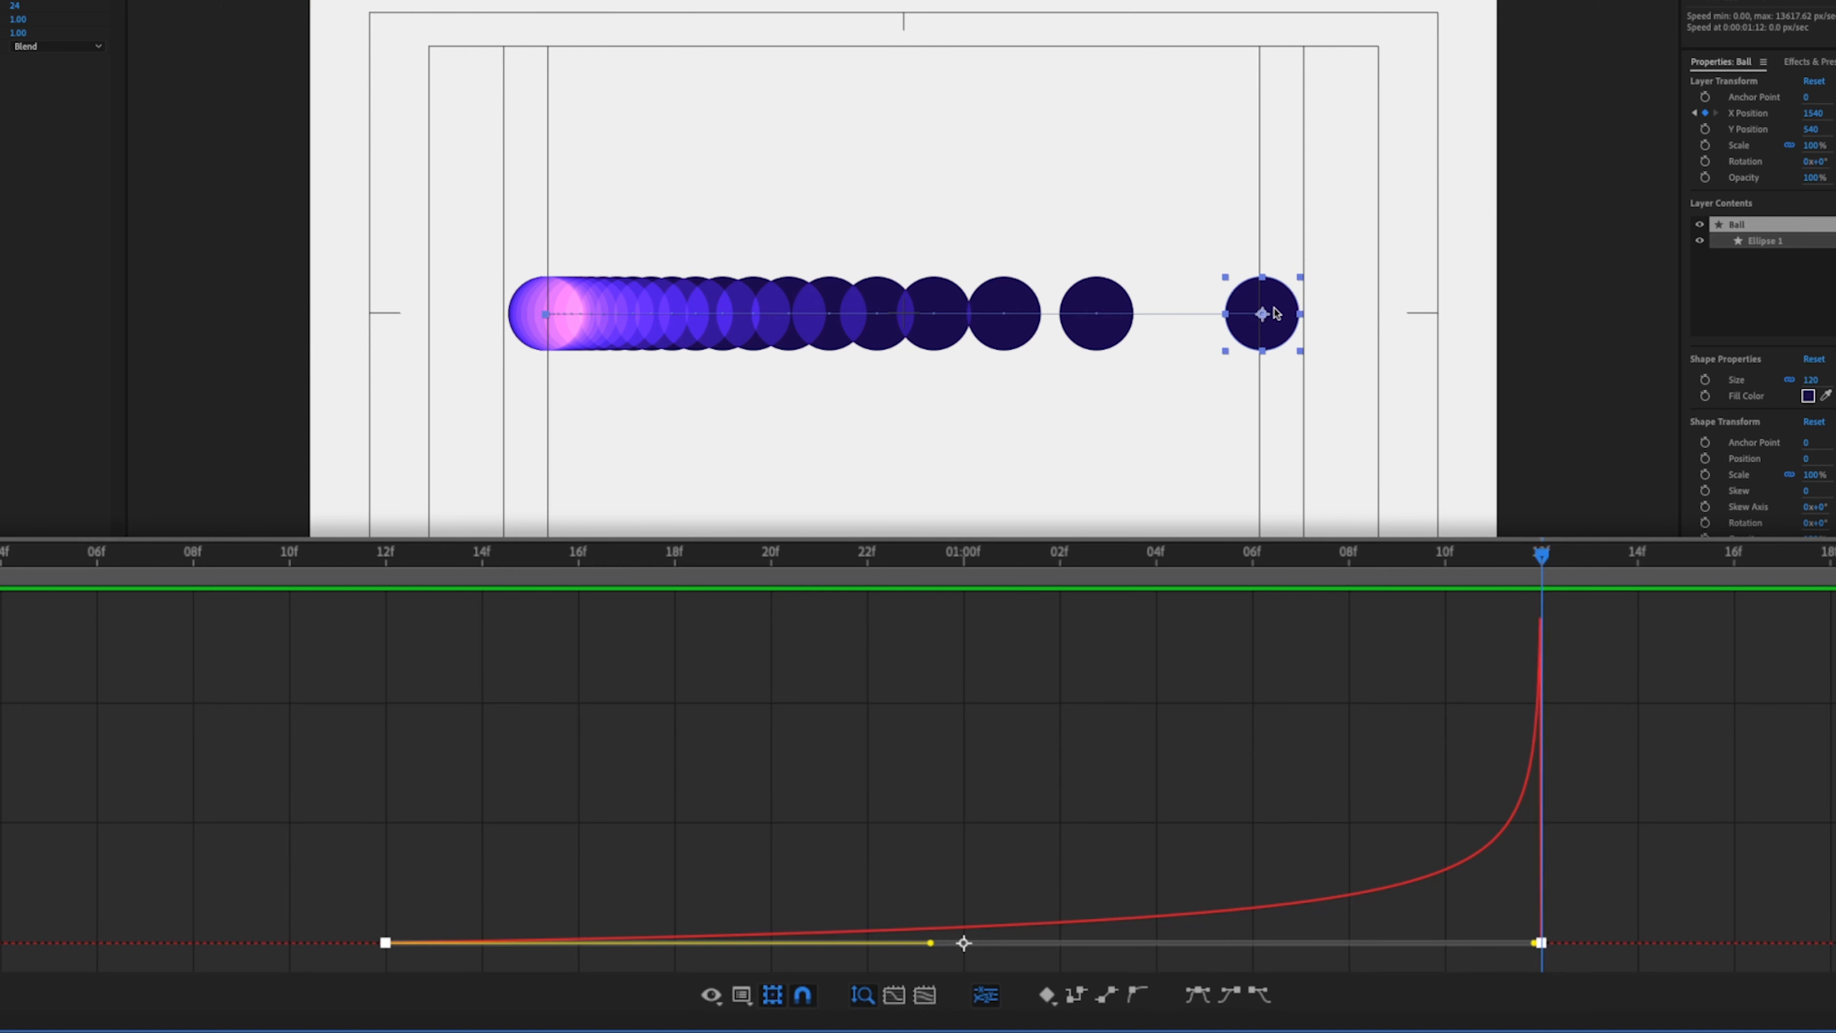
key("shift+F3")
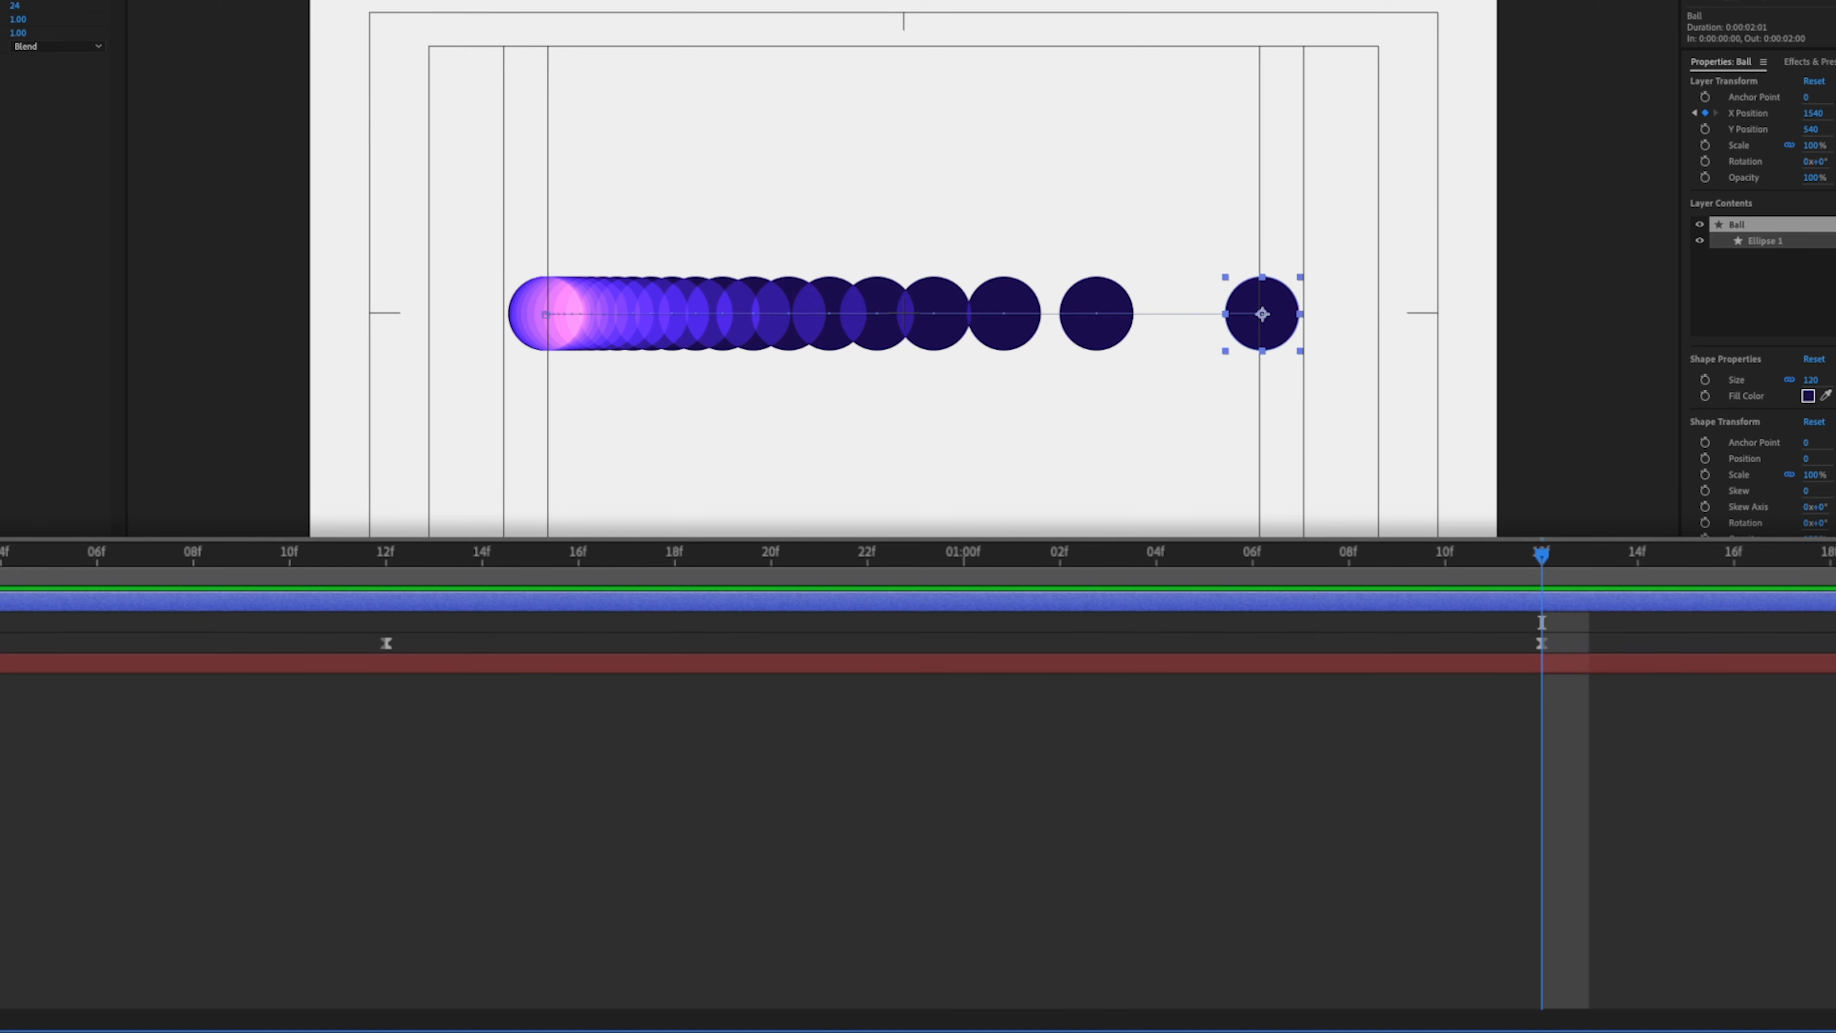
- Duplicate the Ball layer and nudge the copy upward above the original
key("ctrl+d")
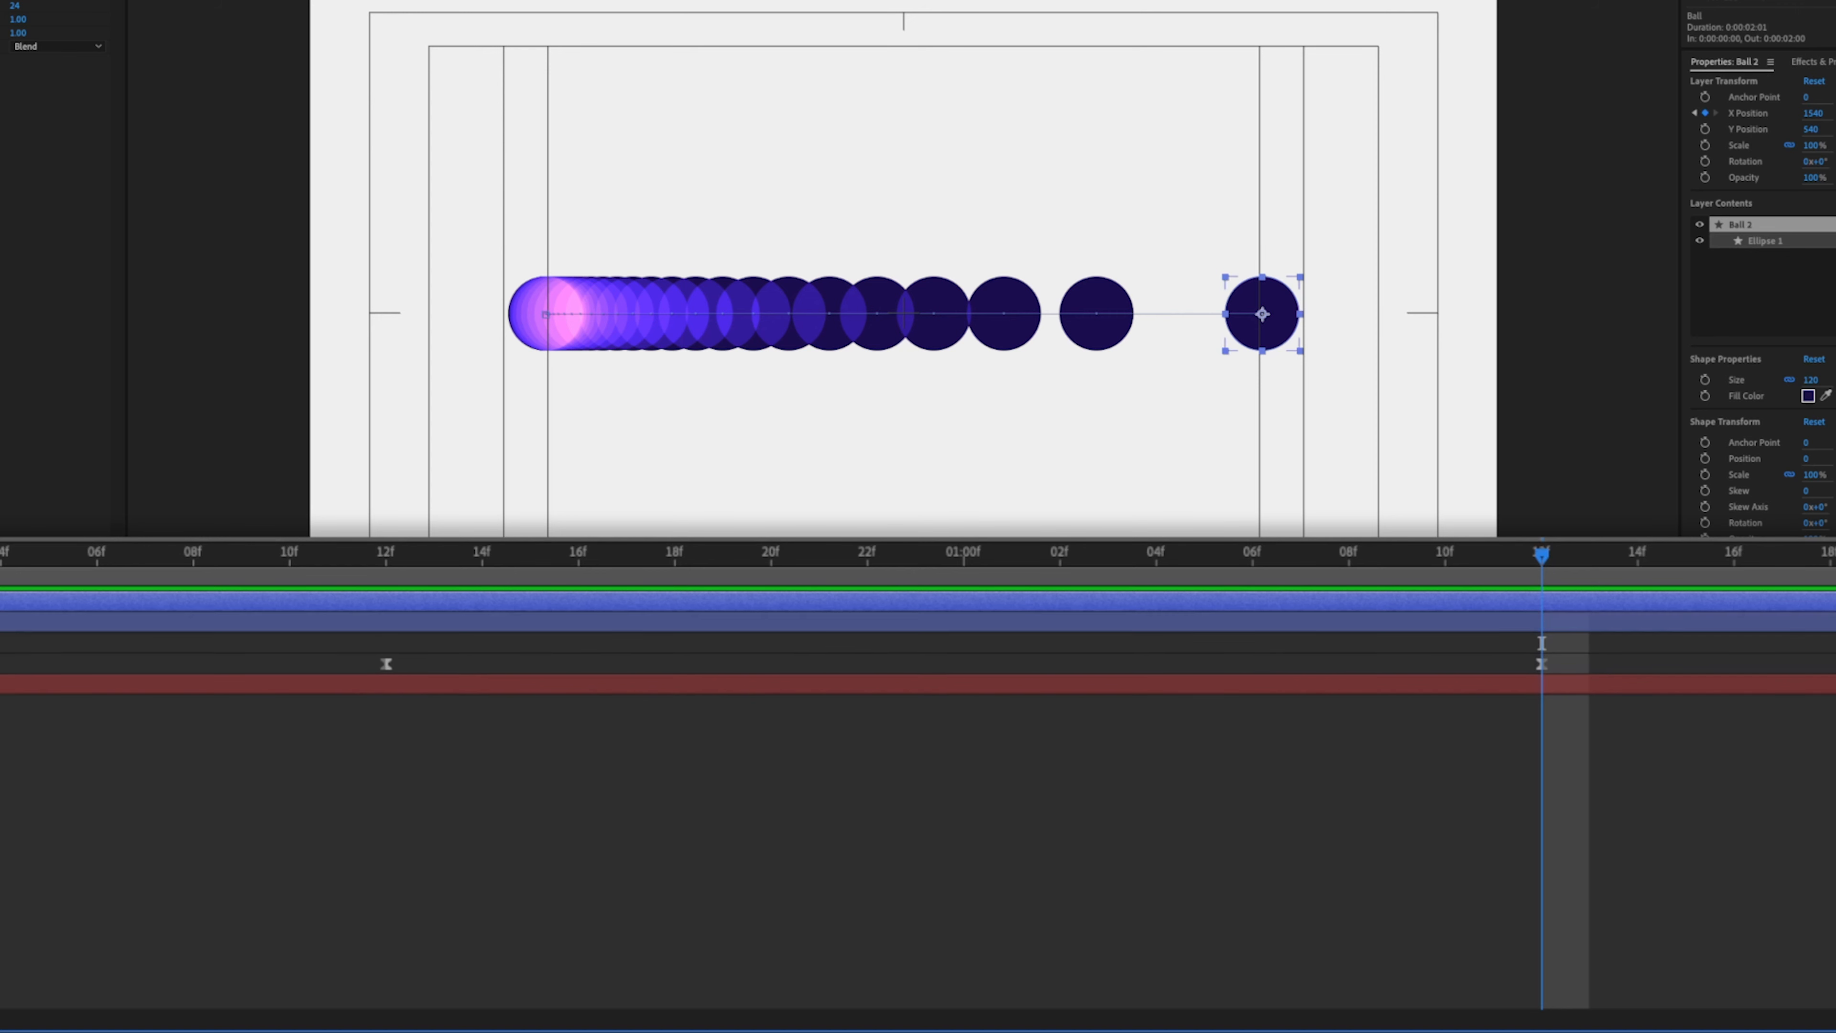
key("shift+Up")
key("shift+Up")
key("shift+Up")
key("shift+Up")
key("shift+Up")
key("shift+Up")
key("shift+Up")
key("shift+Up")
key("shift+Up")
key("shift+Up")
key("shift+Up")
key("shift+Up")
key("shift+Up")
key("shift+Up")
key("shift+Up")
key("shift+Up")
key("shift+Up")
key("shift+Up")
key("shift+Up")
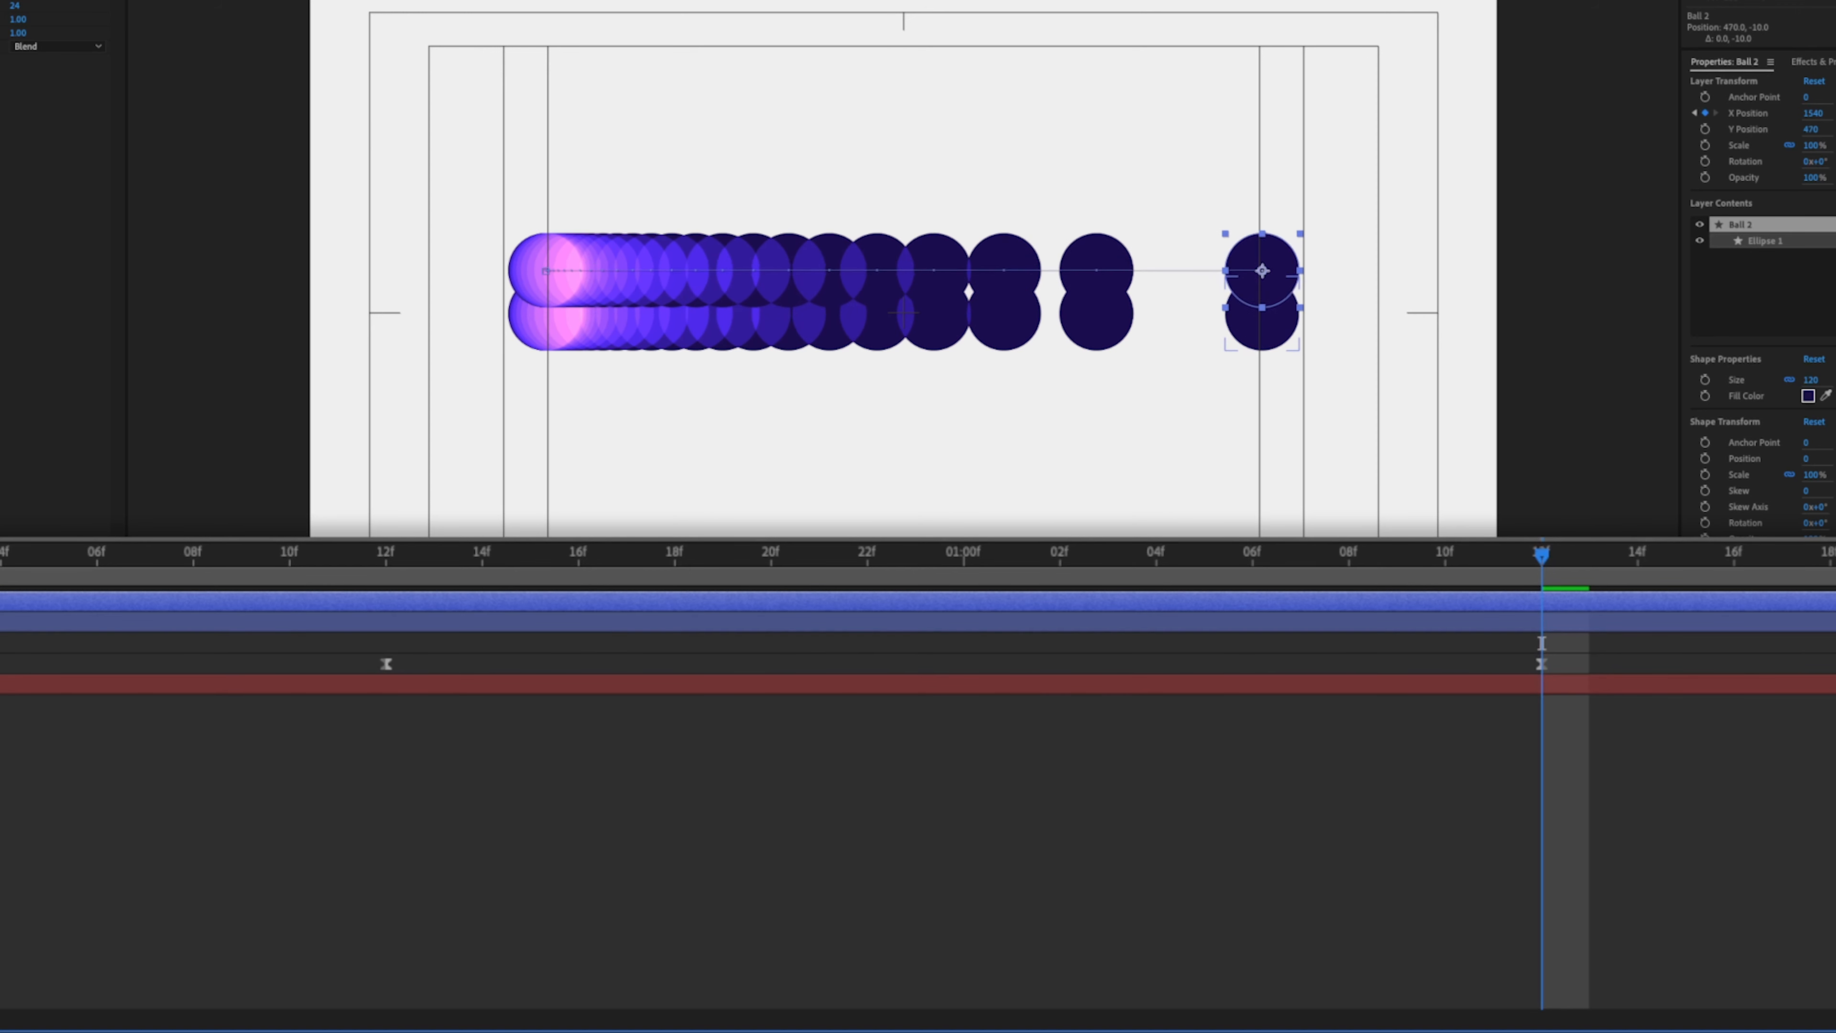
key("shift+Up")
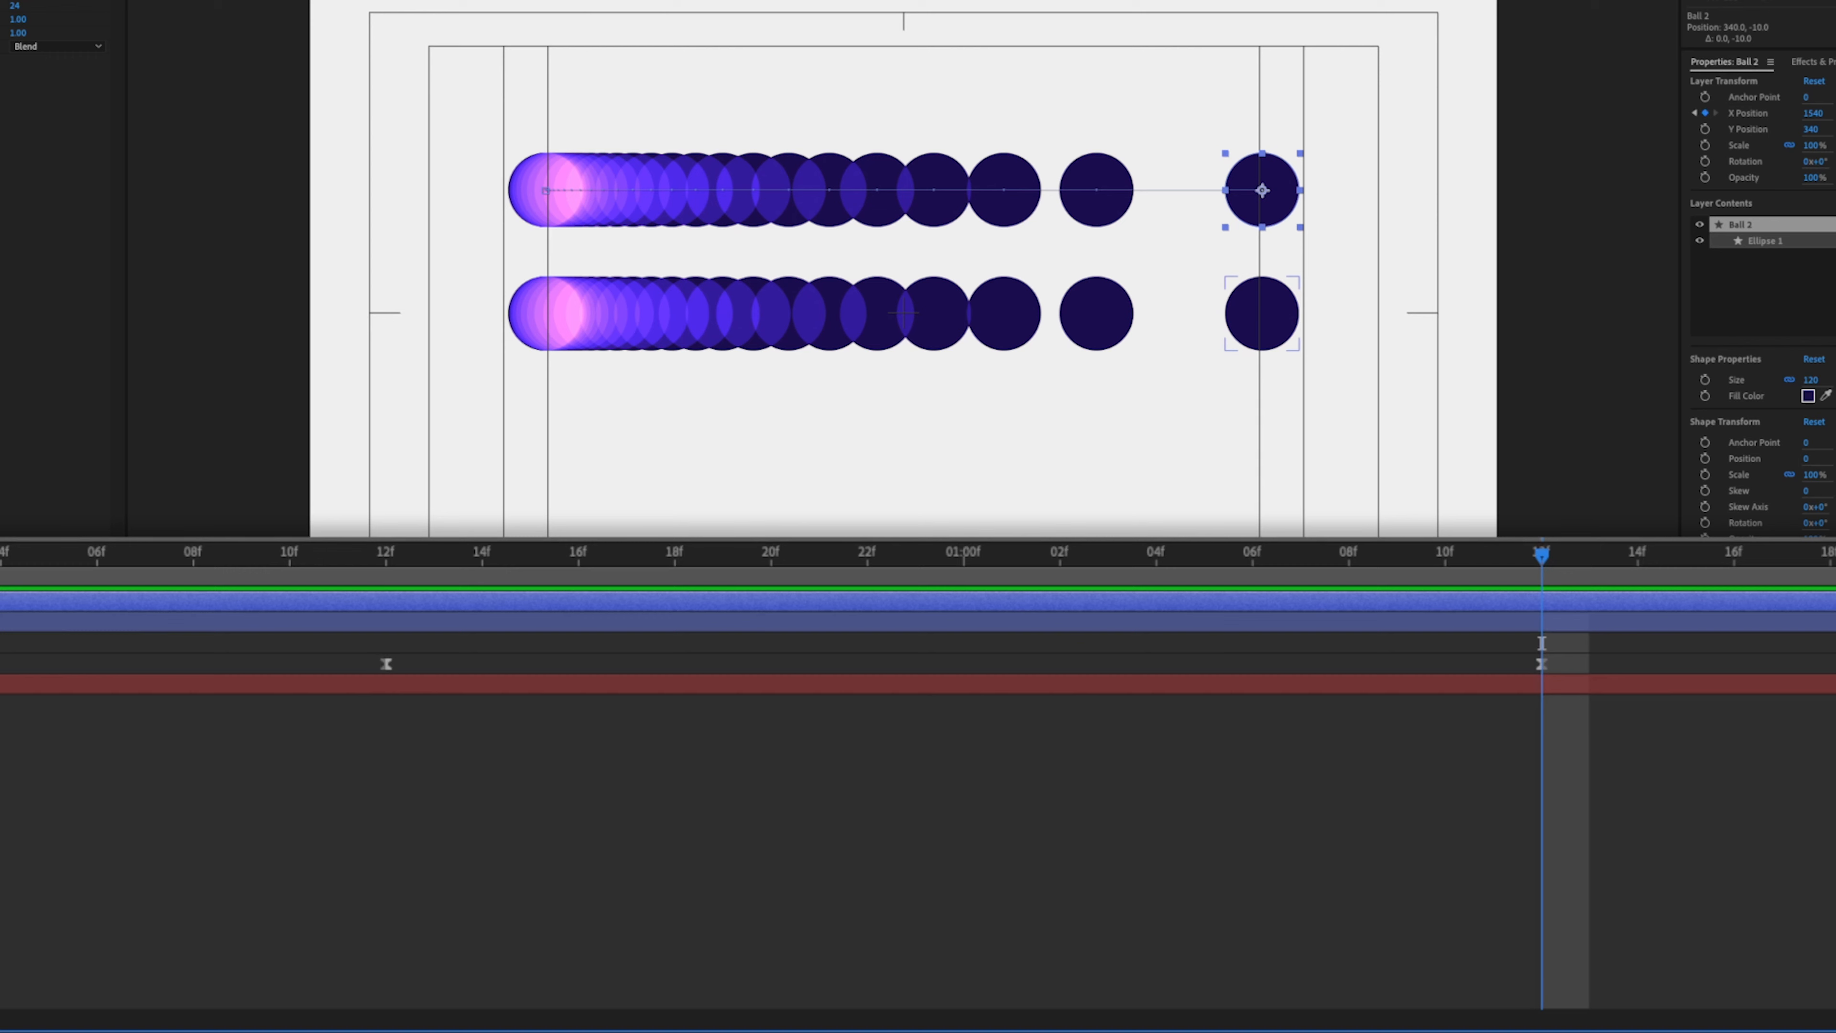
- Select the duplicate ball's keyframes and convert them to linear interpolation
left_click_drag(327, 577, 1764, 644)
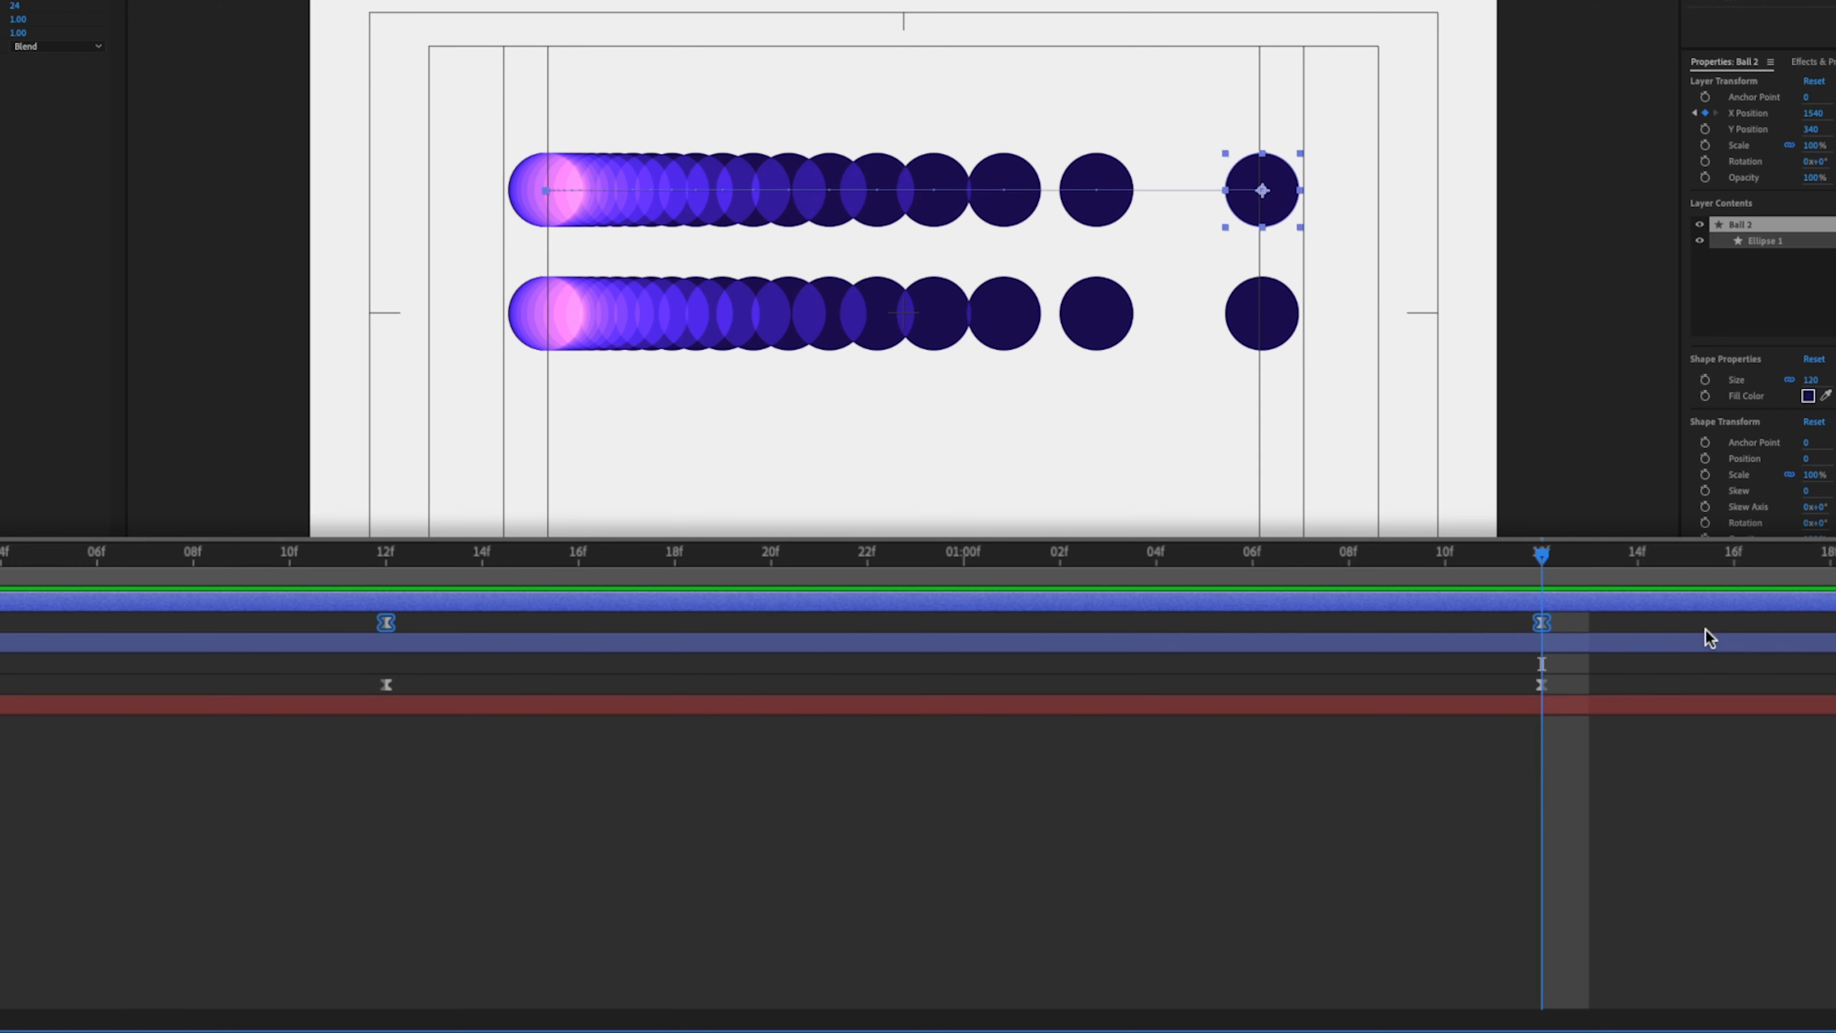
left_click(1542, 624, "ctrl")
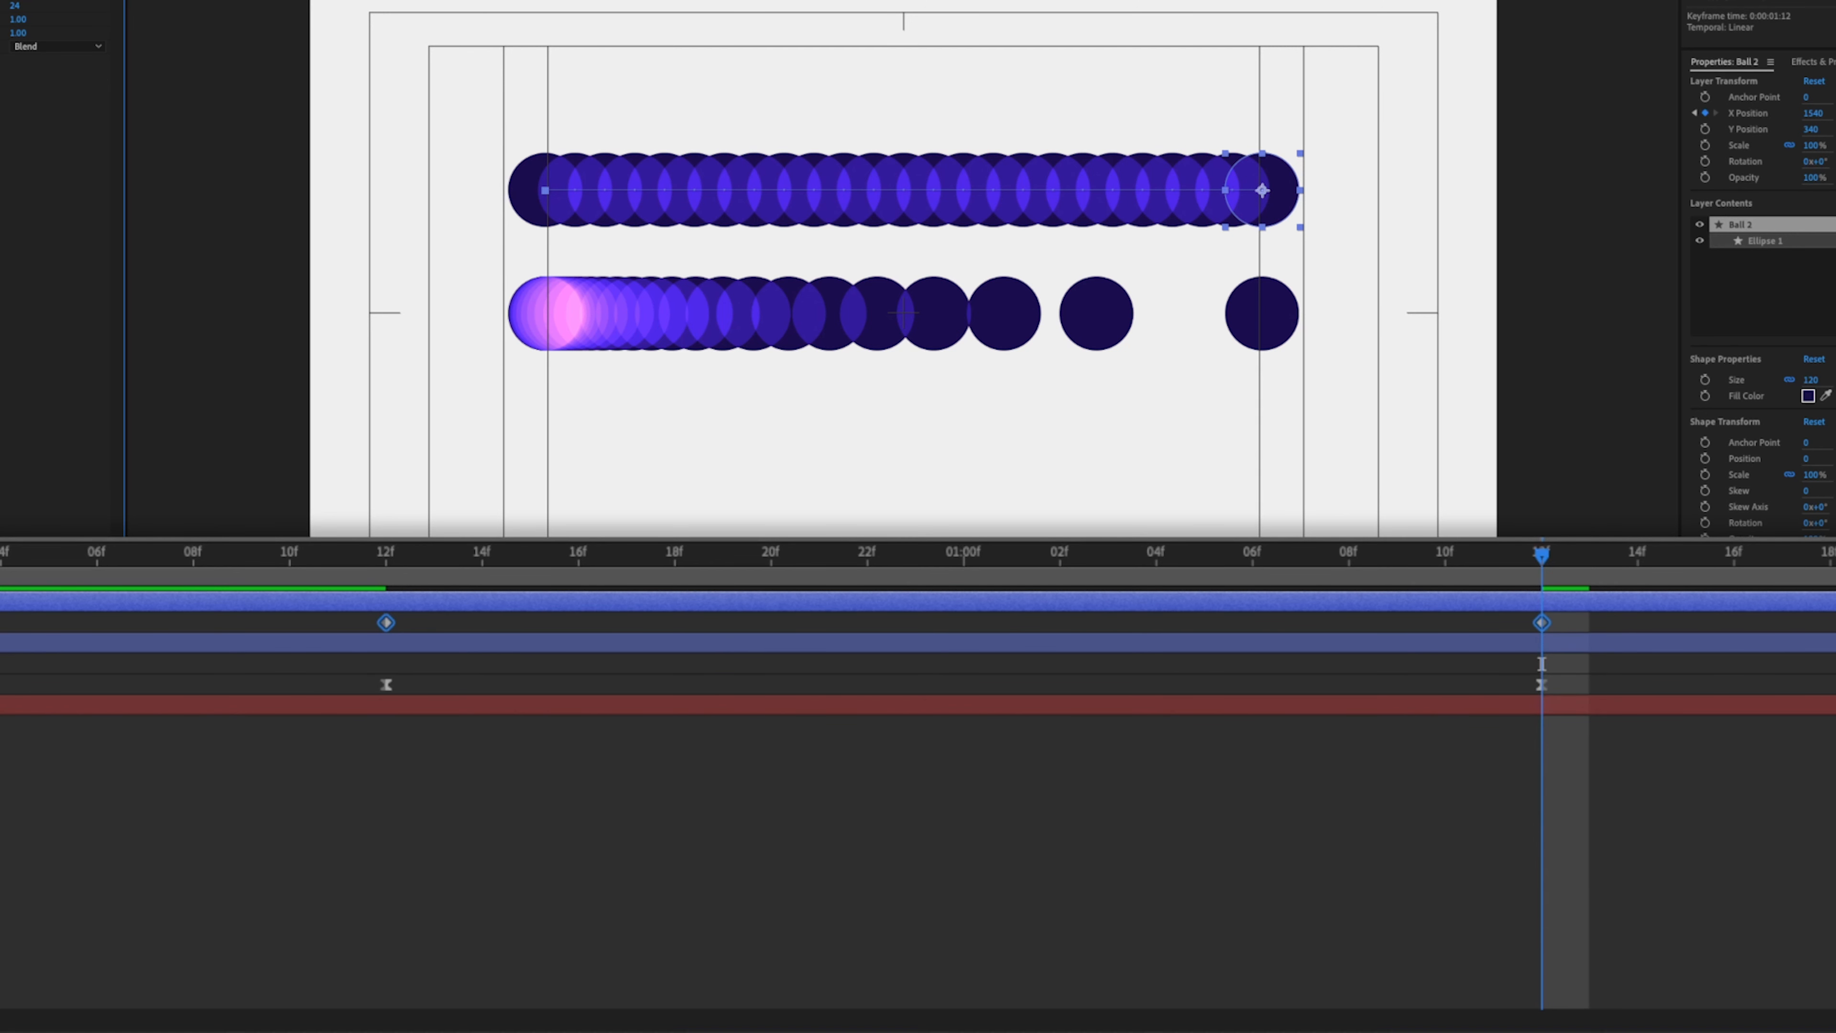
- Play back both balls to compare the linear and eased motion
left_click(2, 602)
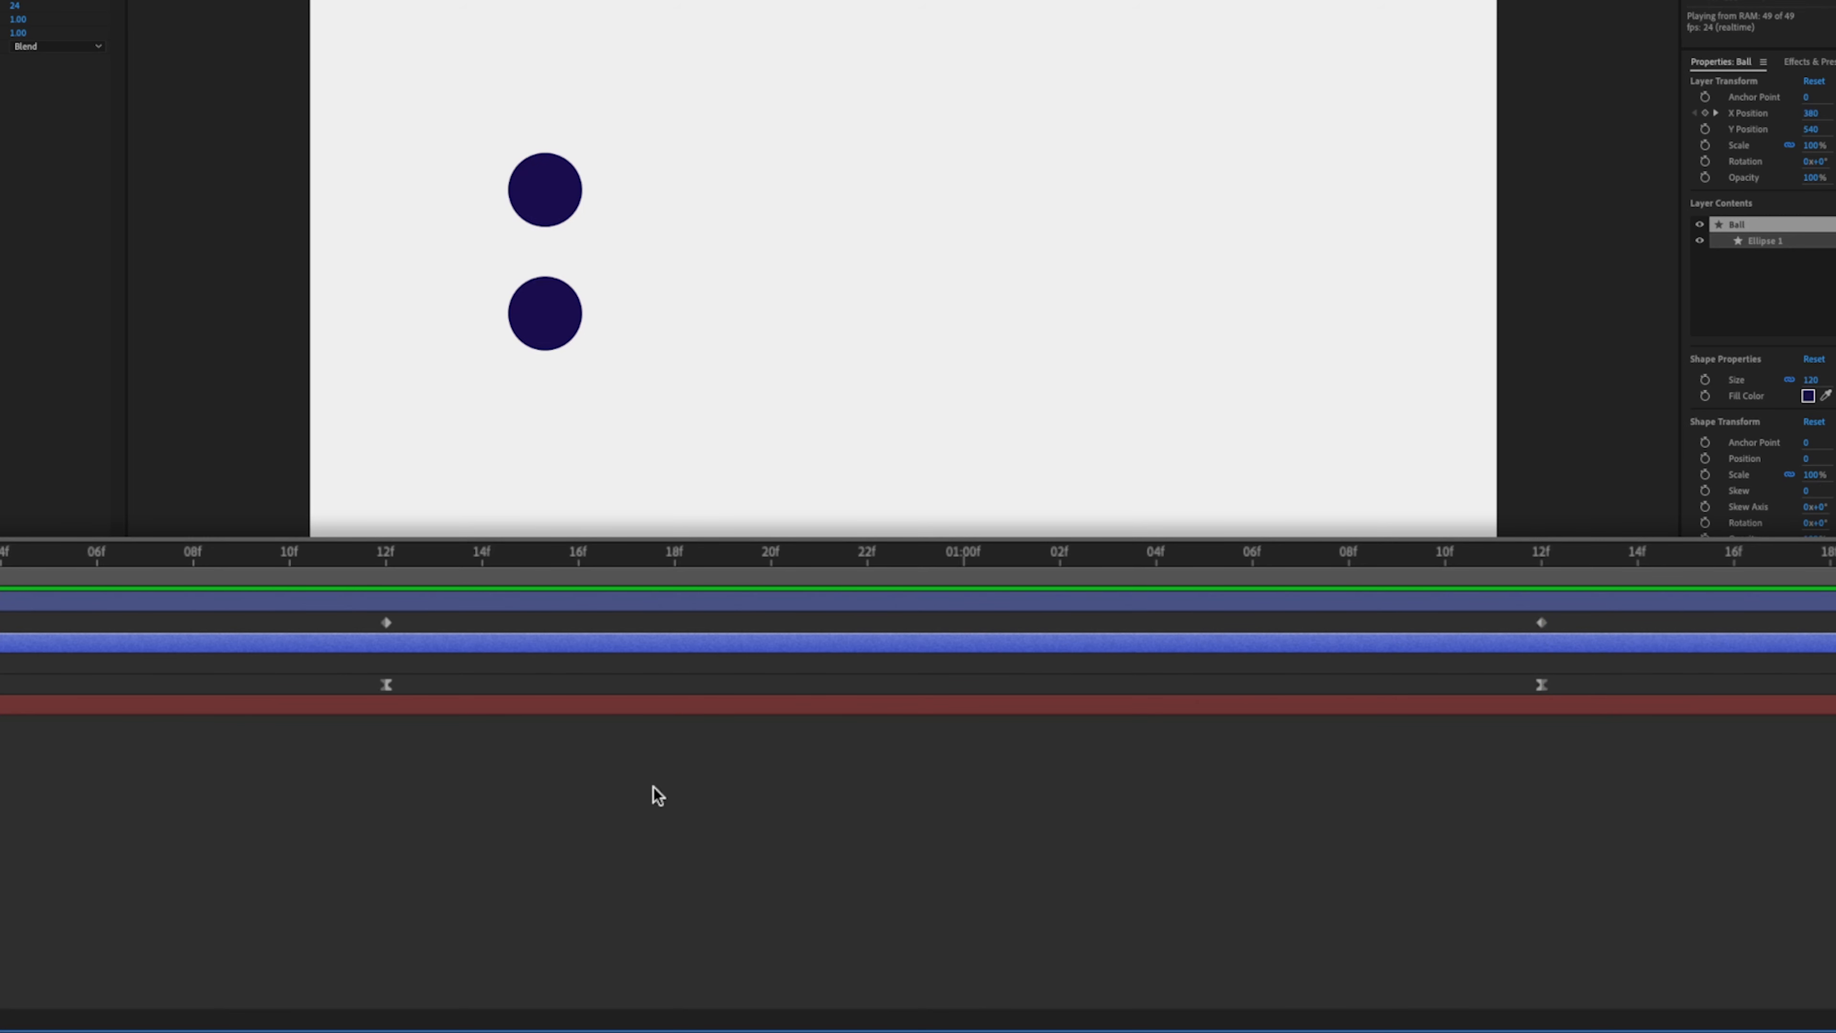
left_click(654, 786)
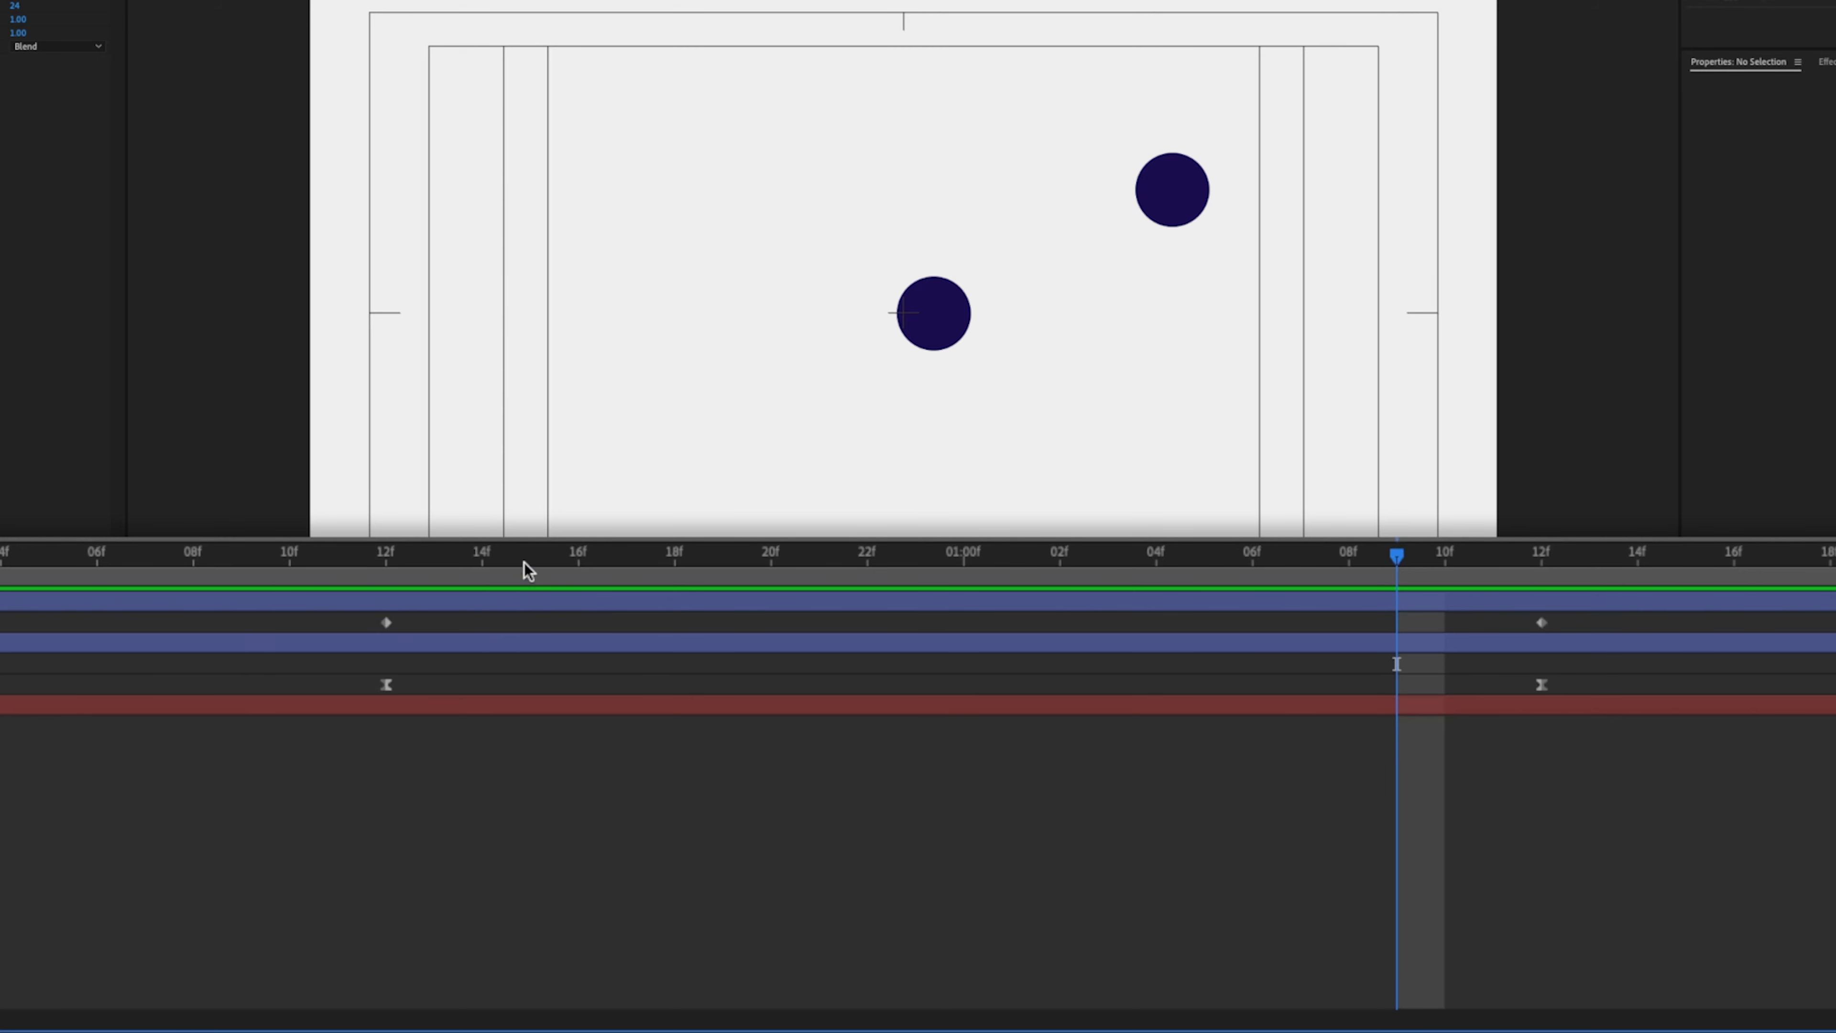
- Select the duplicate upper ball and delete it
left_click(1172, 190)
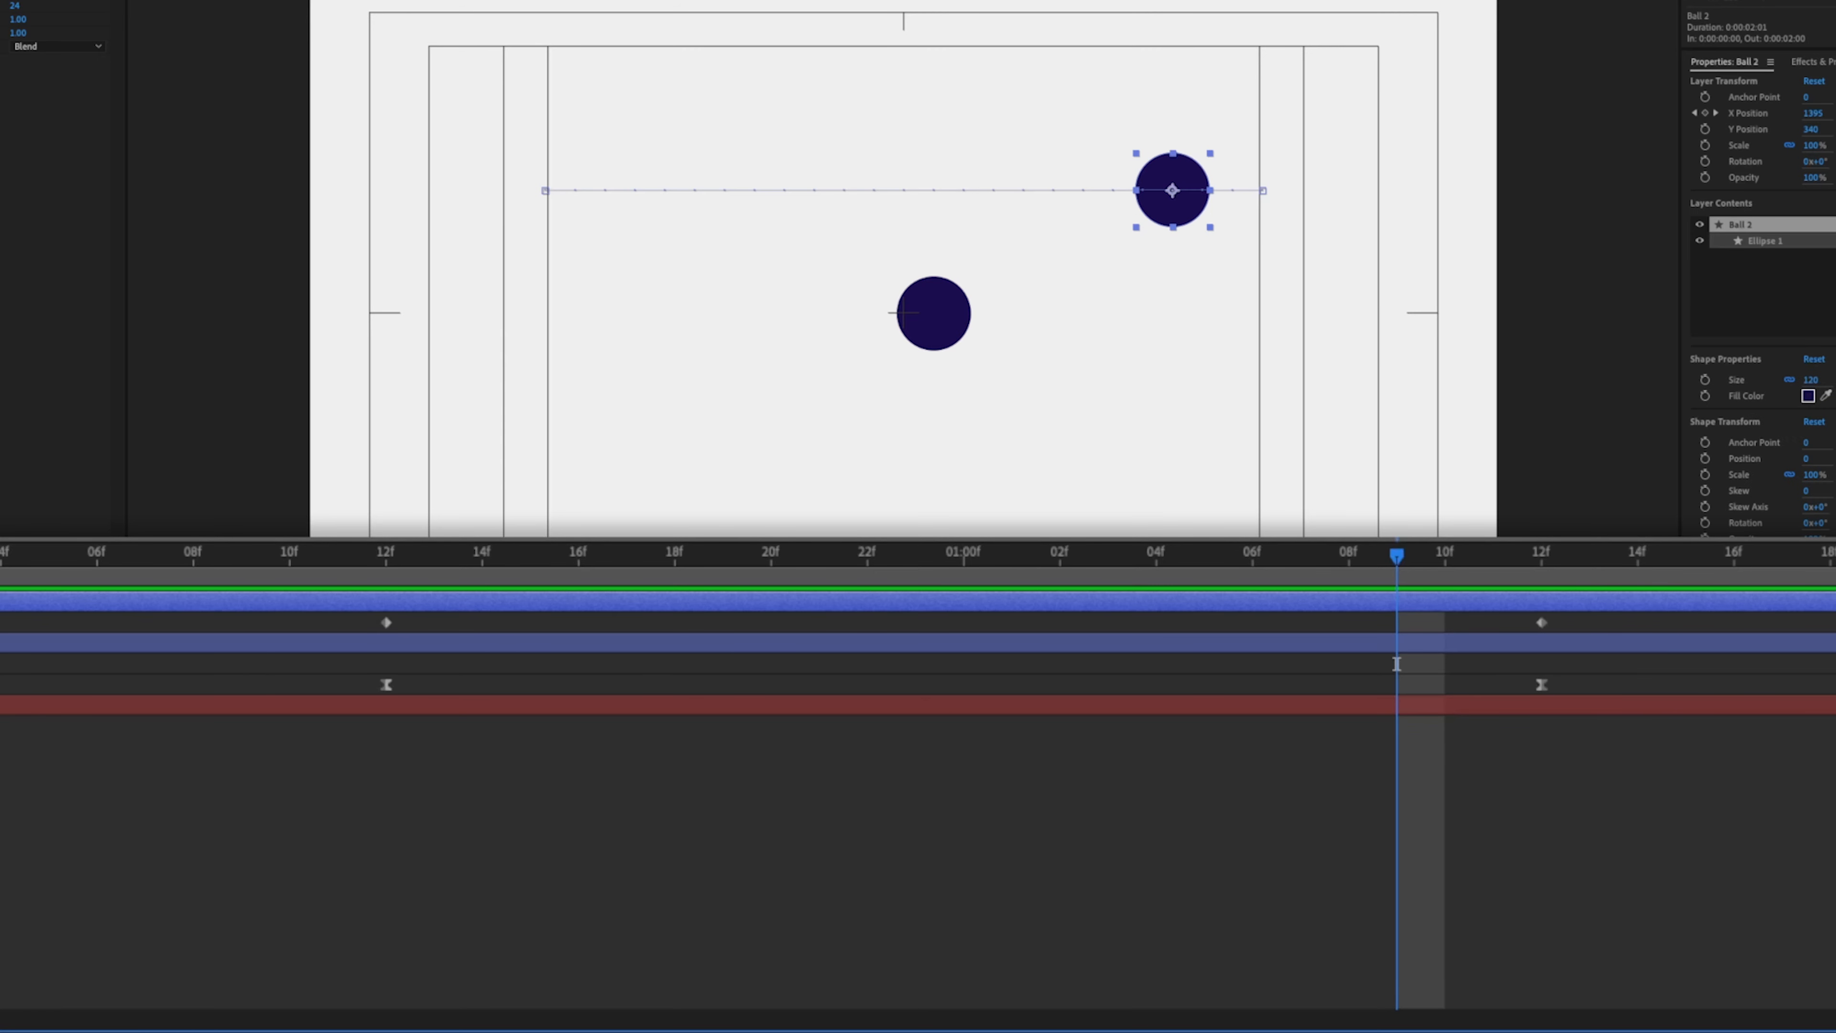
key("Delete")
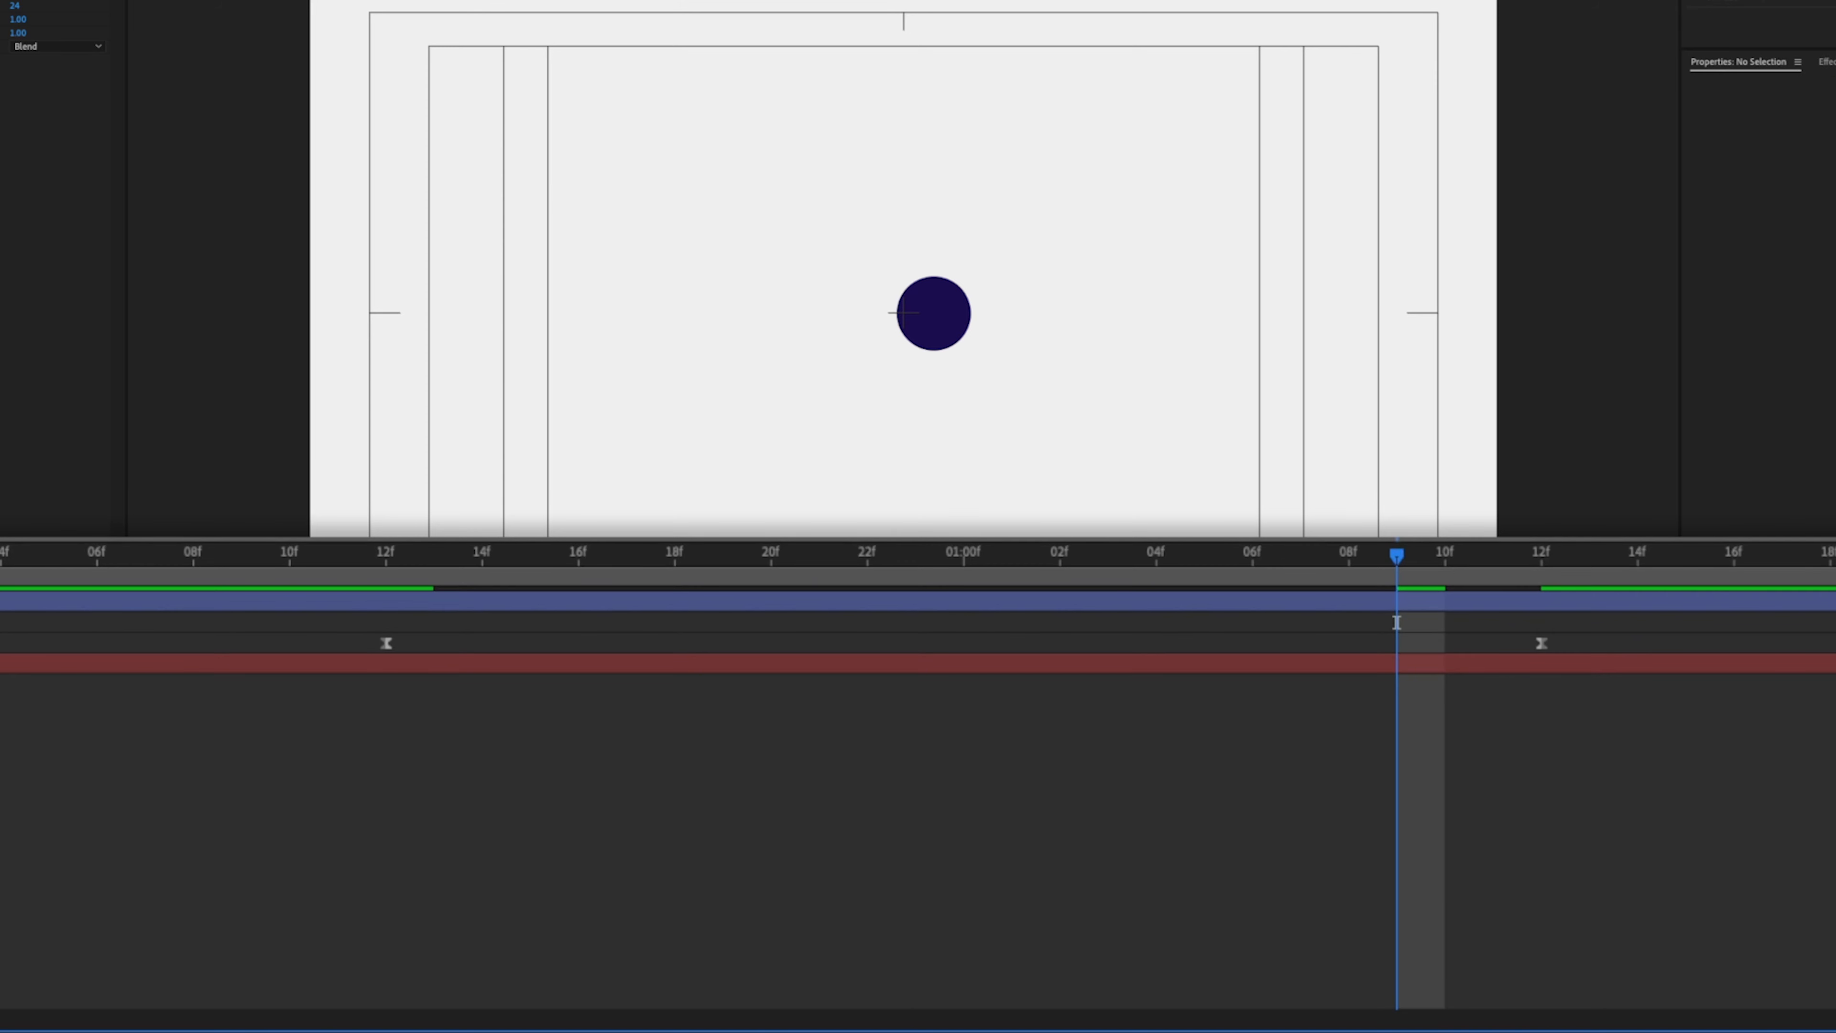
- Select the Ball's X Position keyframes and convert them to linear interpolation
left_click_drag(335, 645, 1589, 631)
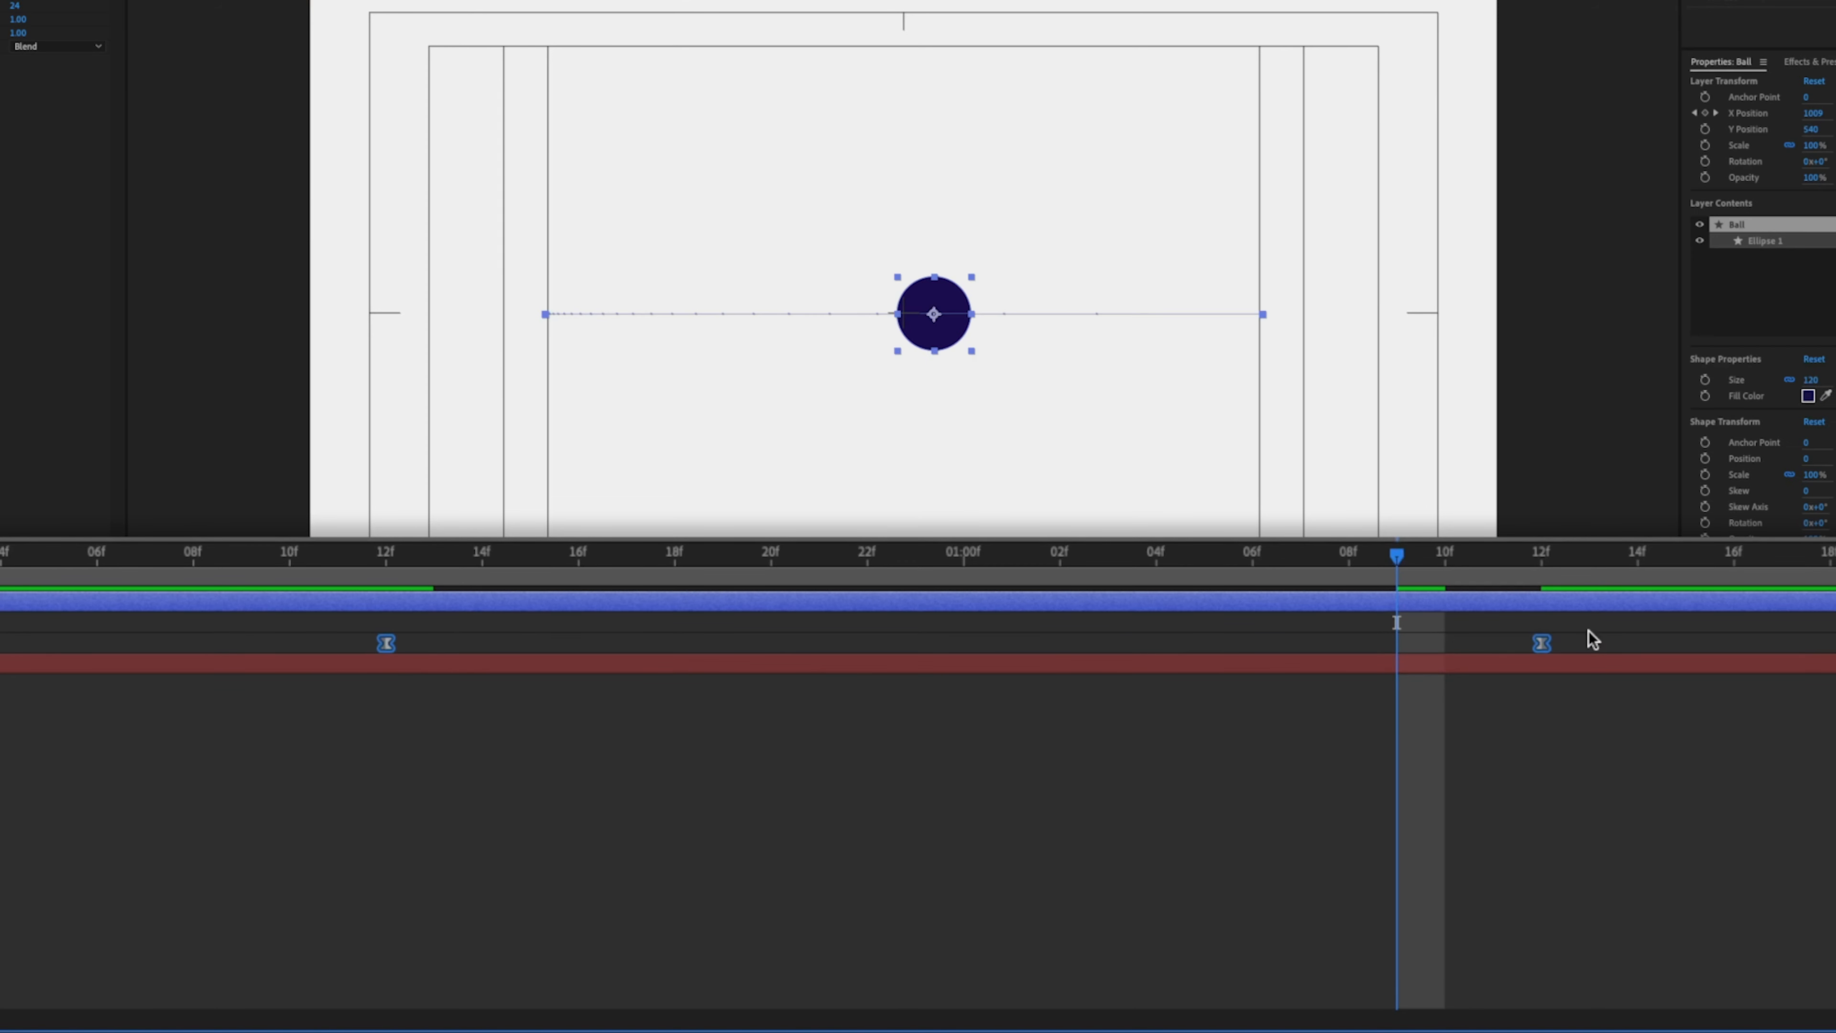
left_click(1543, 643, "super")
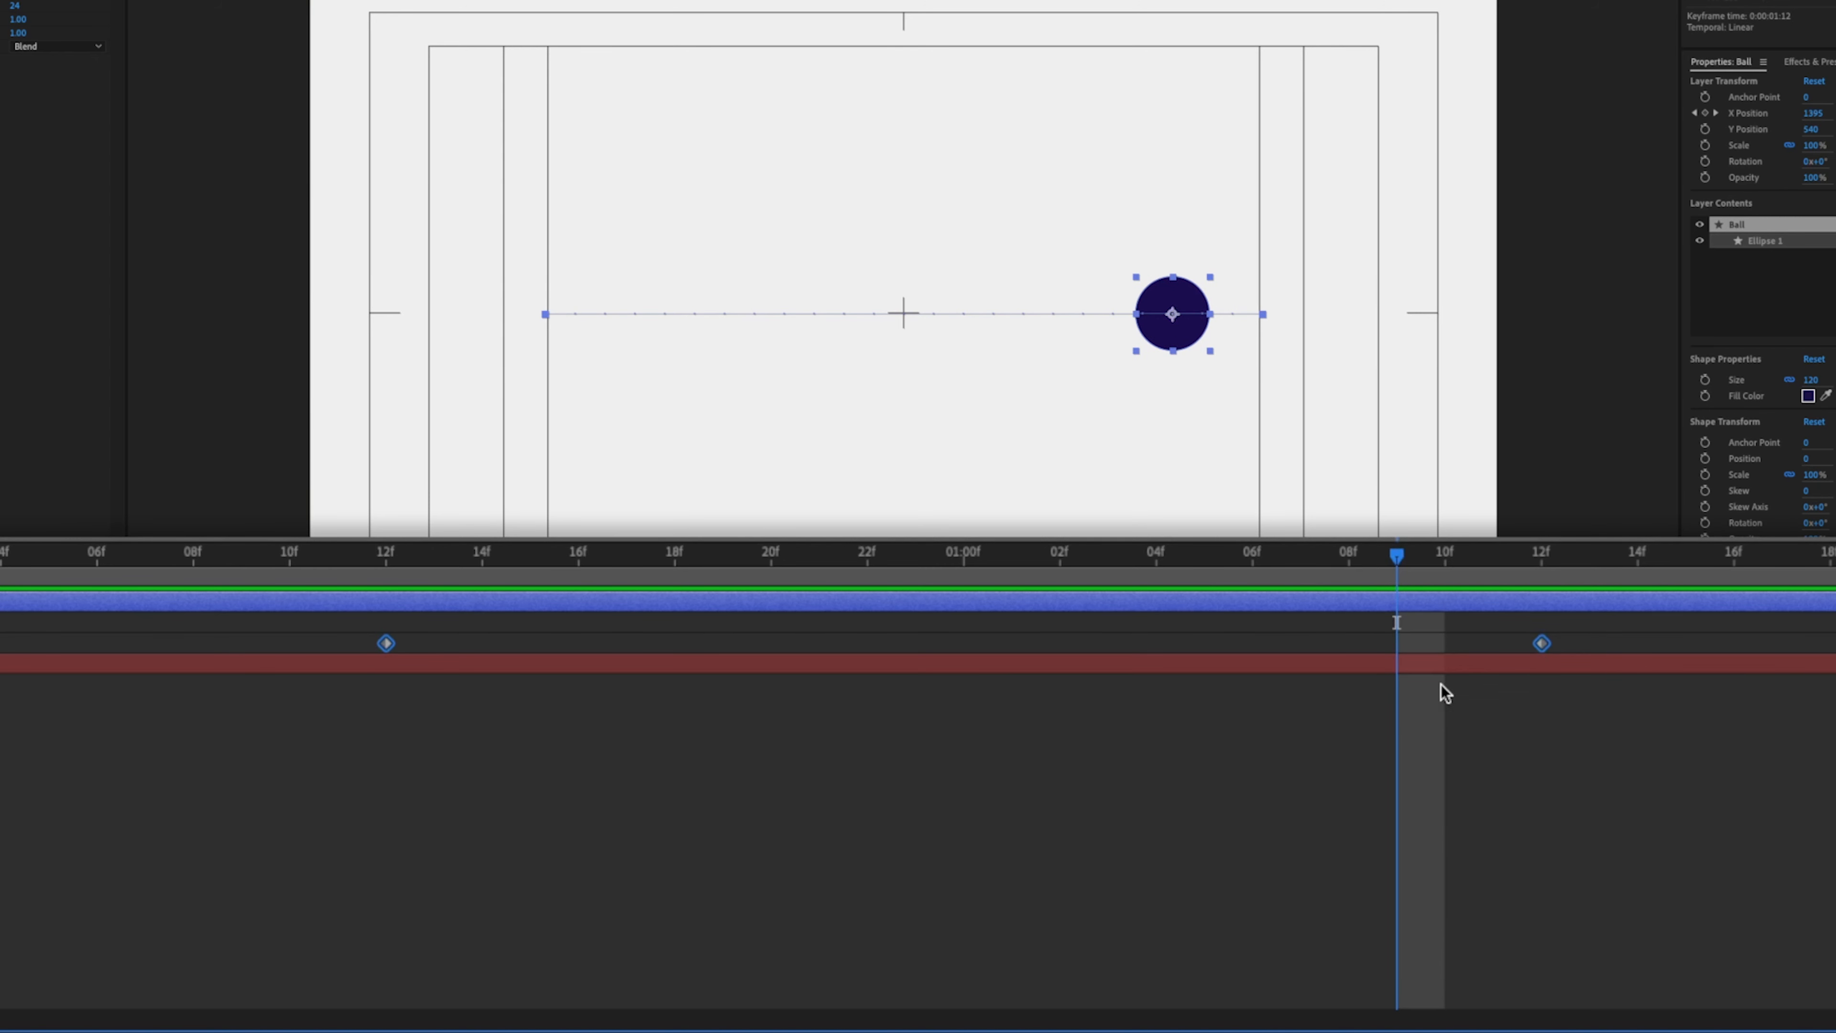
- Open the Graph Editor and switch it to the value graph
key("shift+F3")
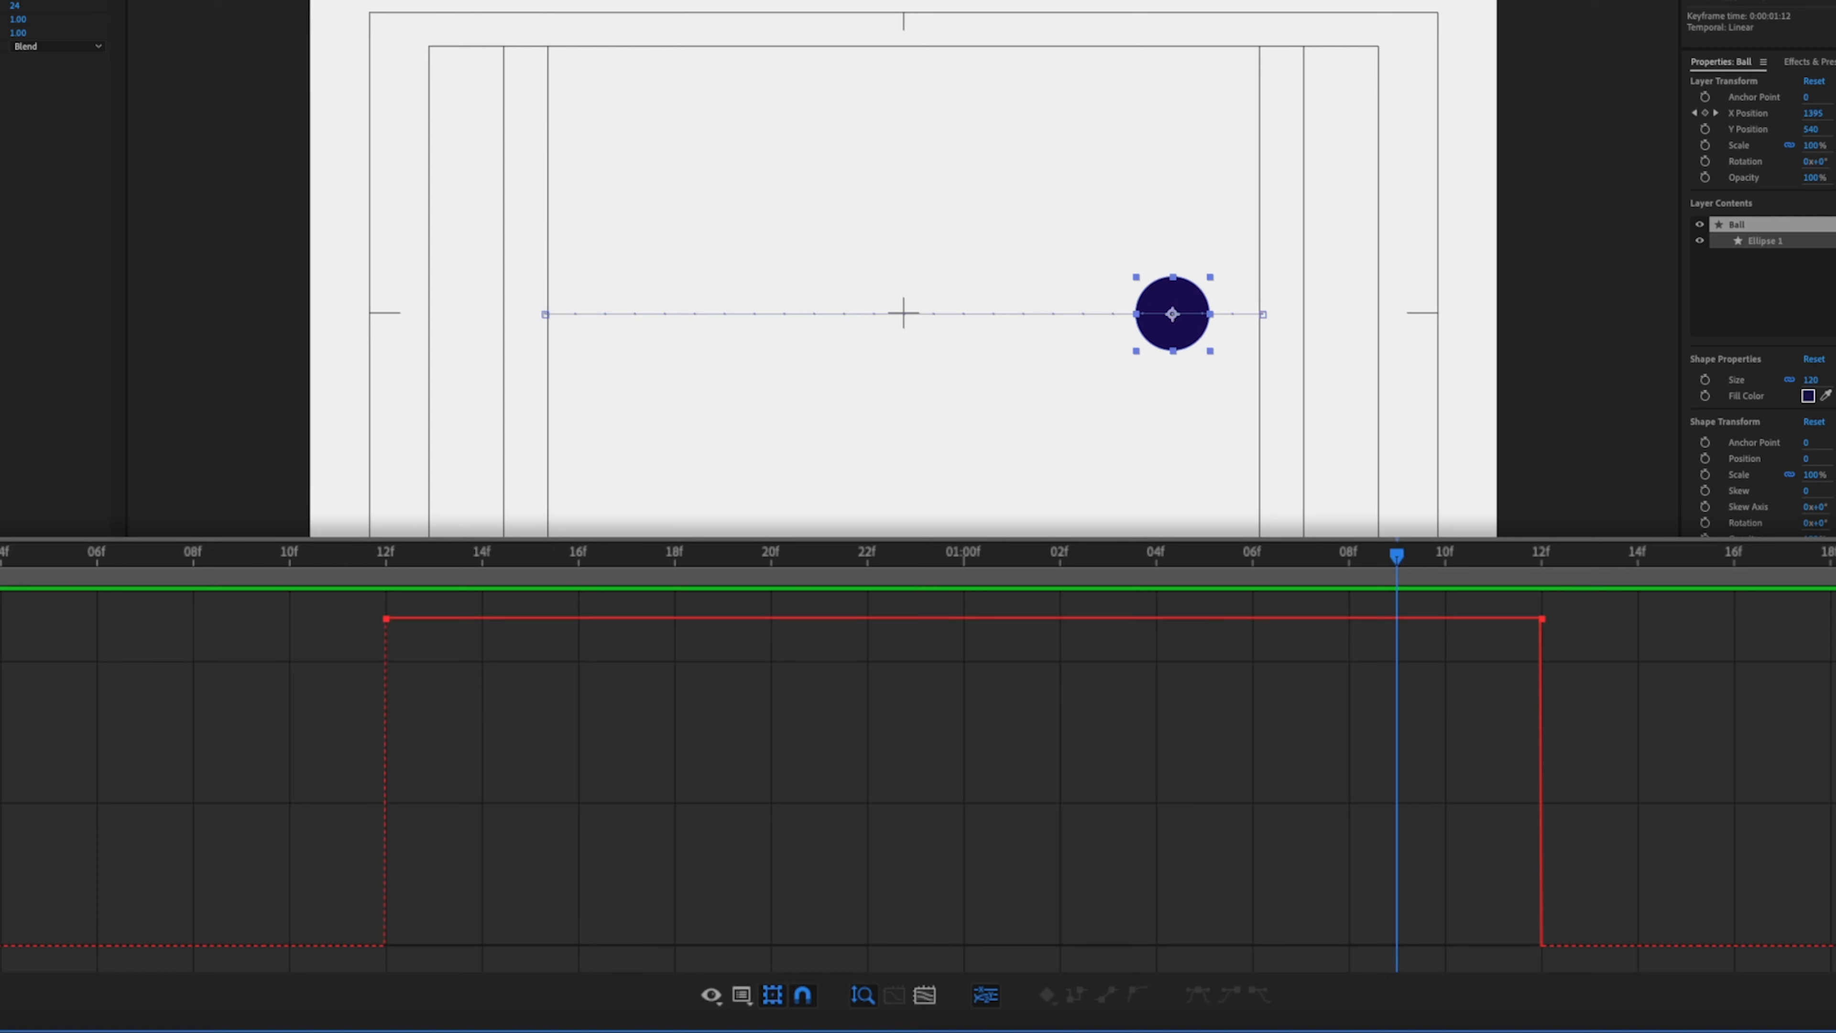
left_click(744, 996)
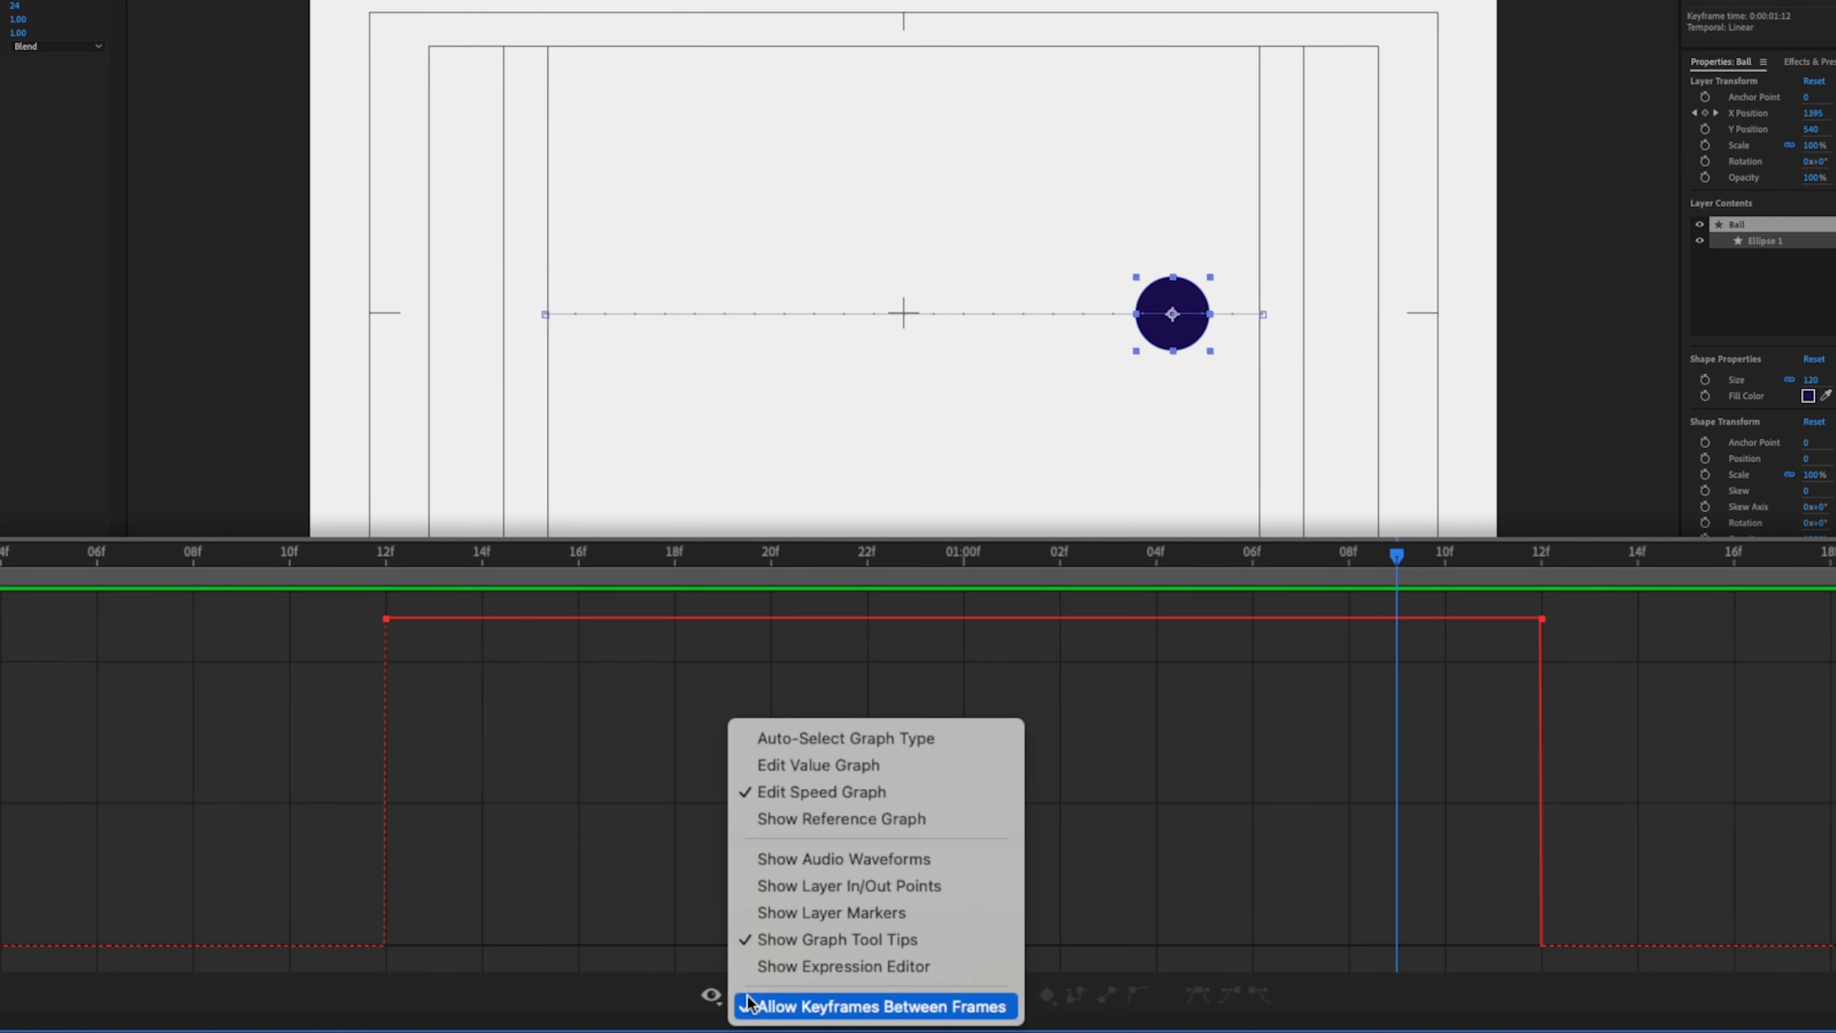
left_click(820, 765)
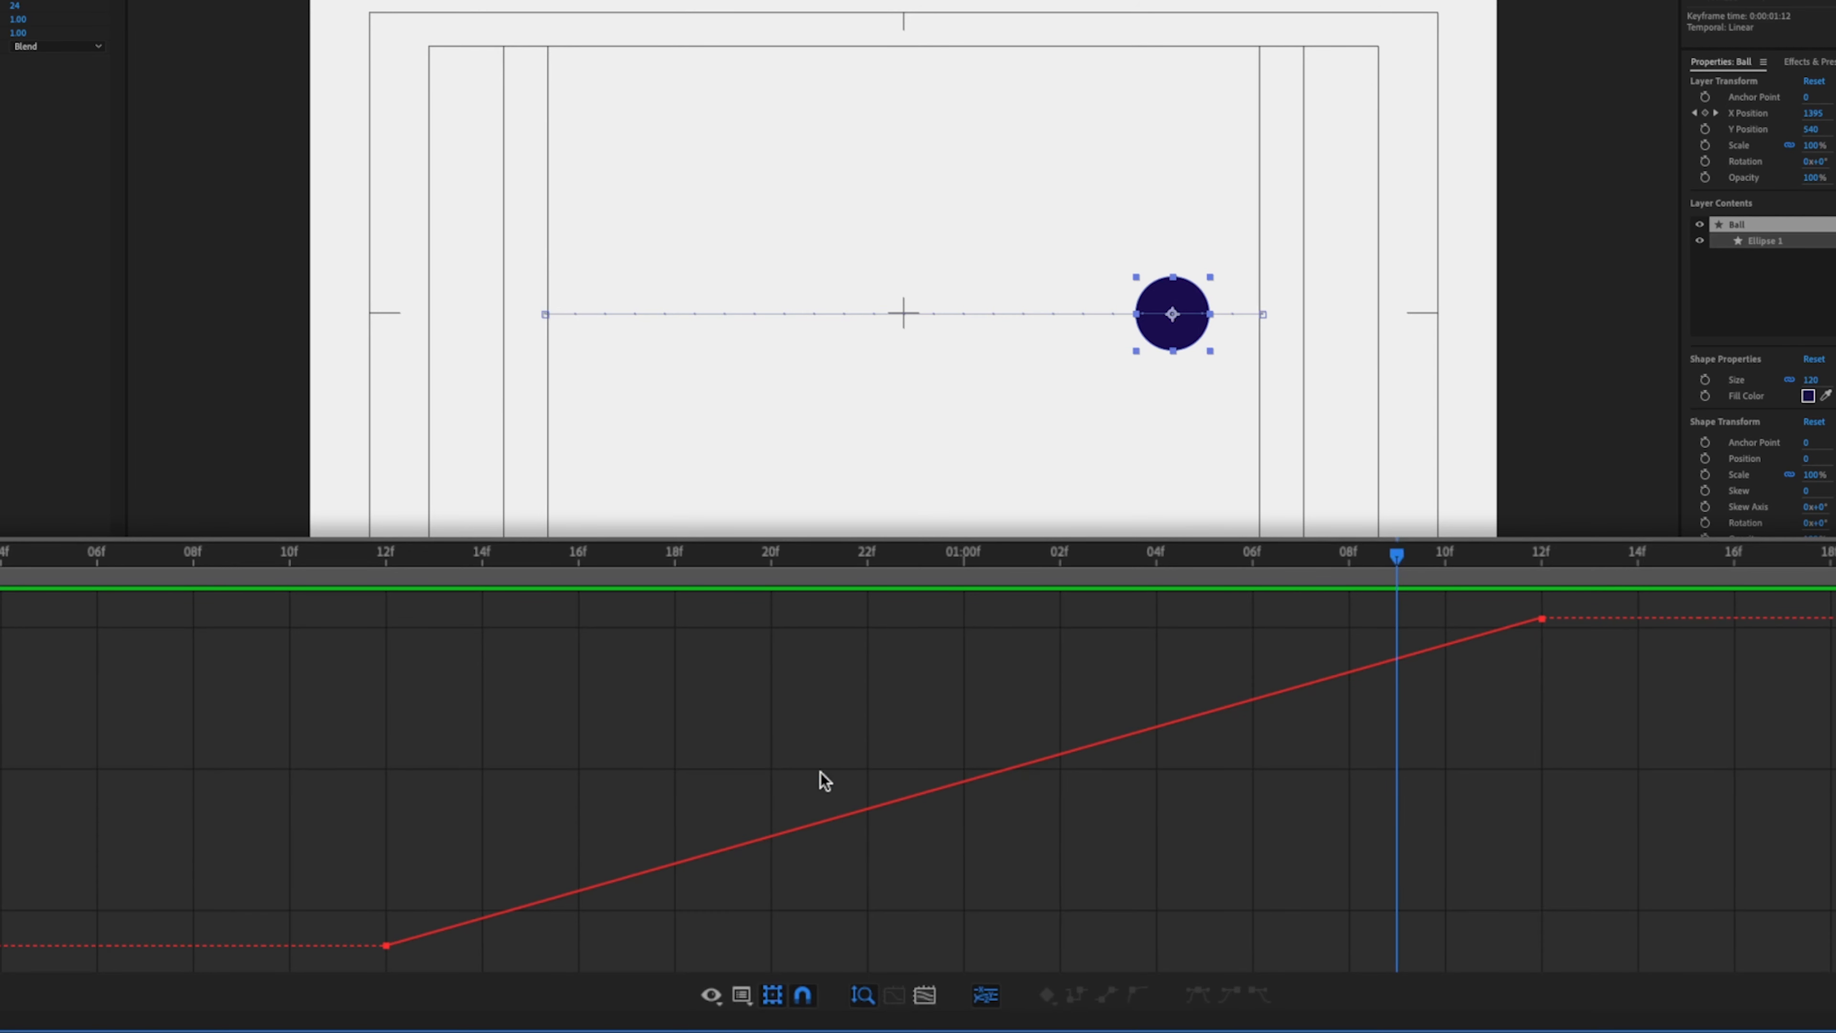
- Select both X Position keyframes and apply Easy Ease to them
left_click(387, 946)
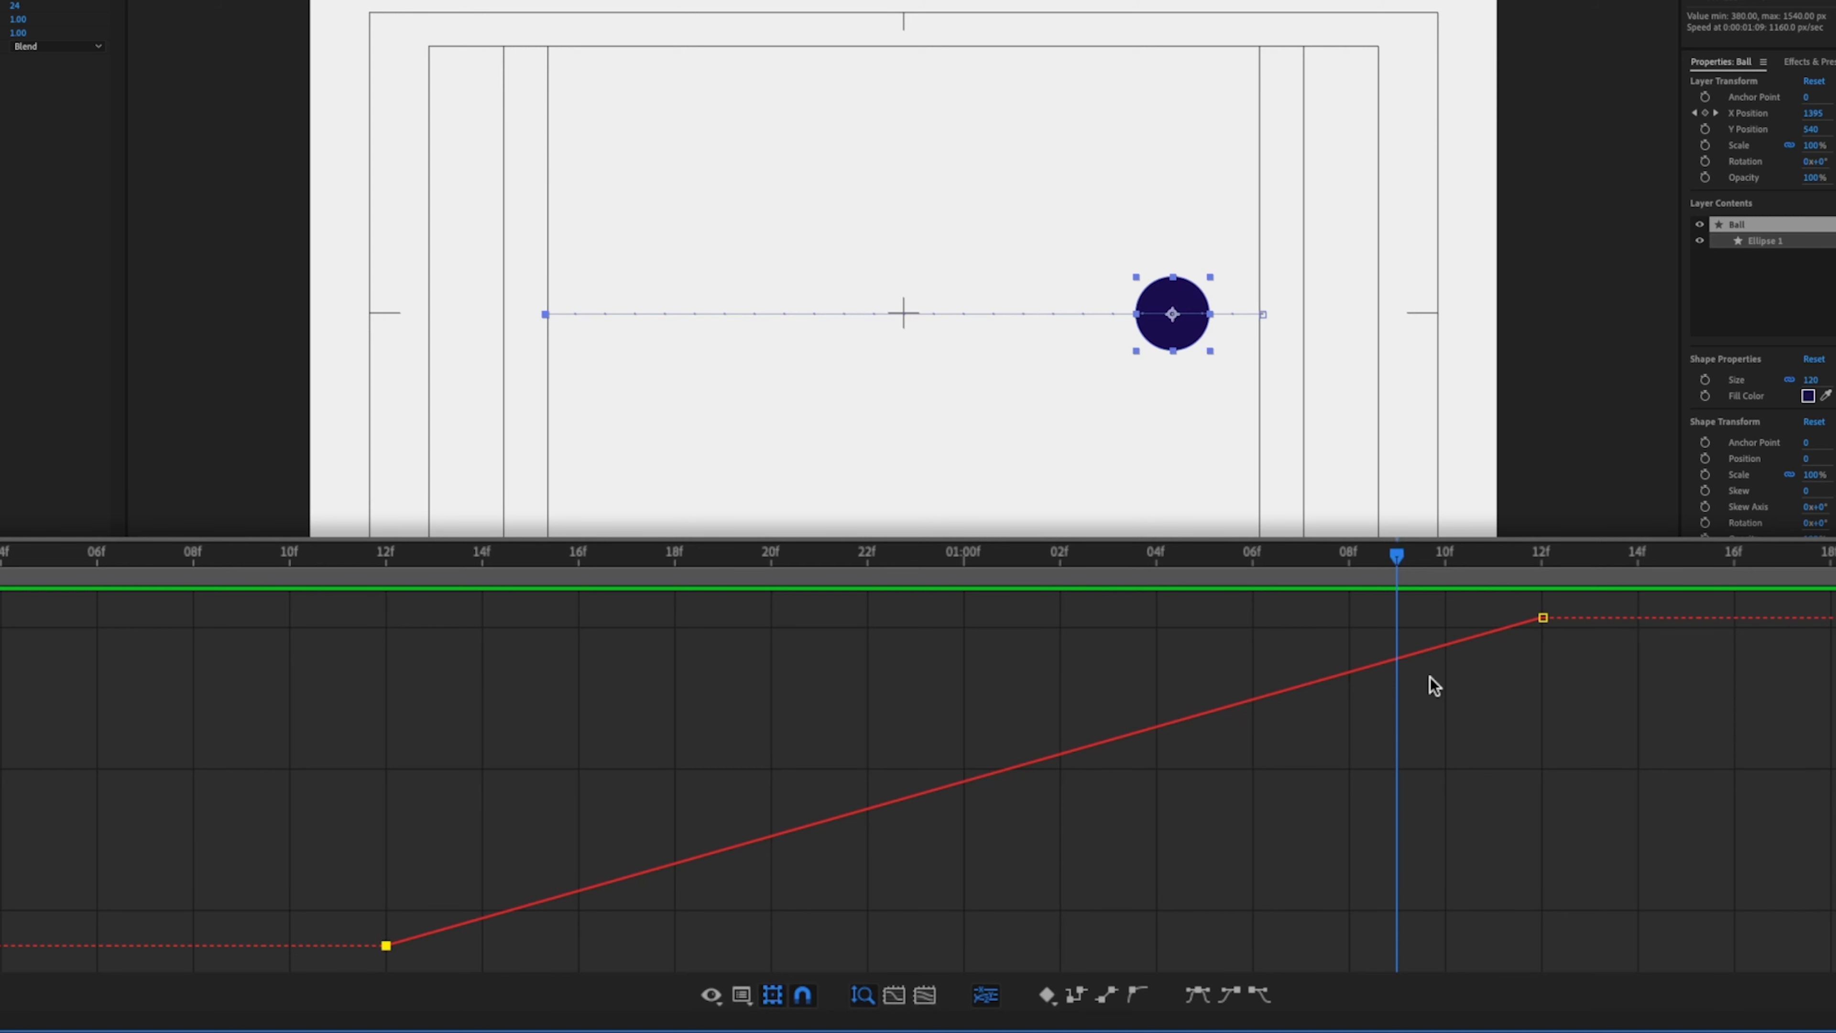
left_click_drag(1567, 597, 195, 962)
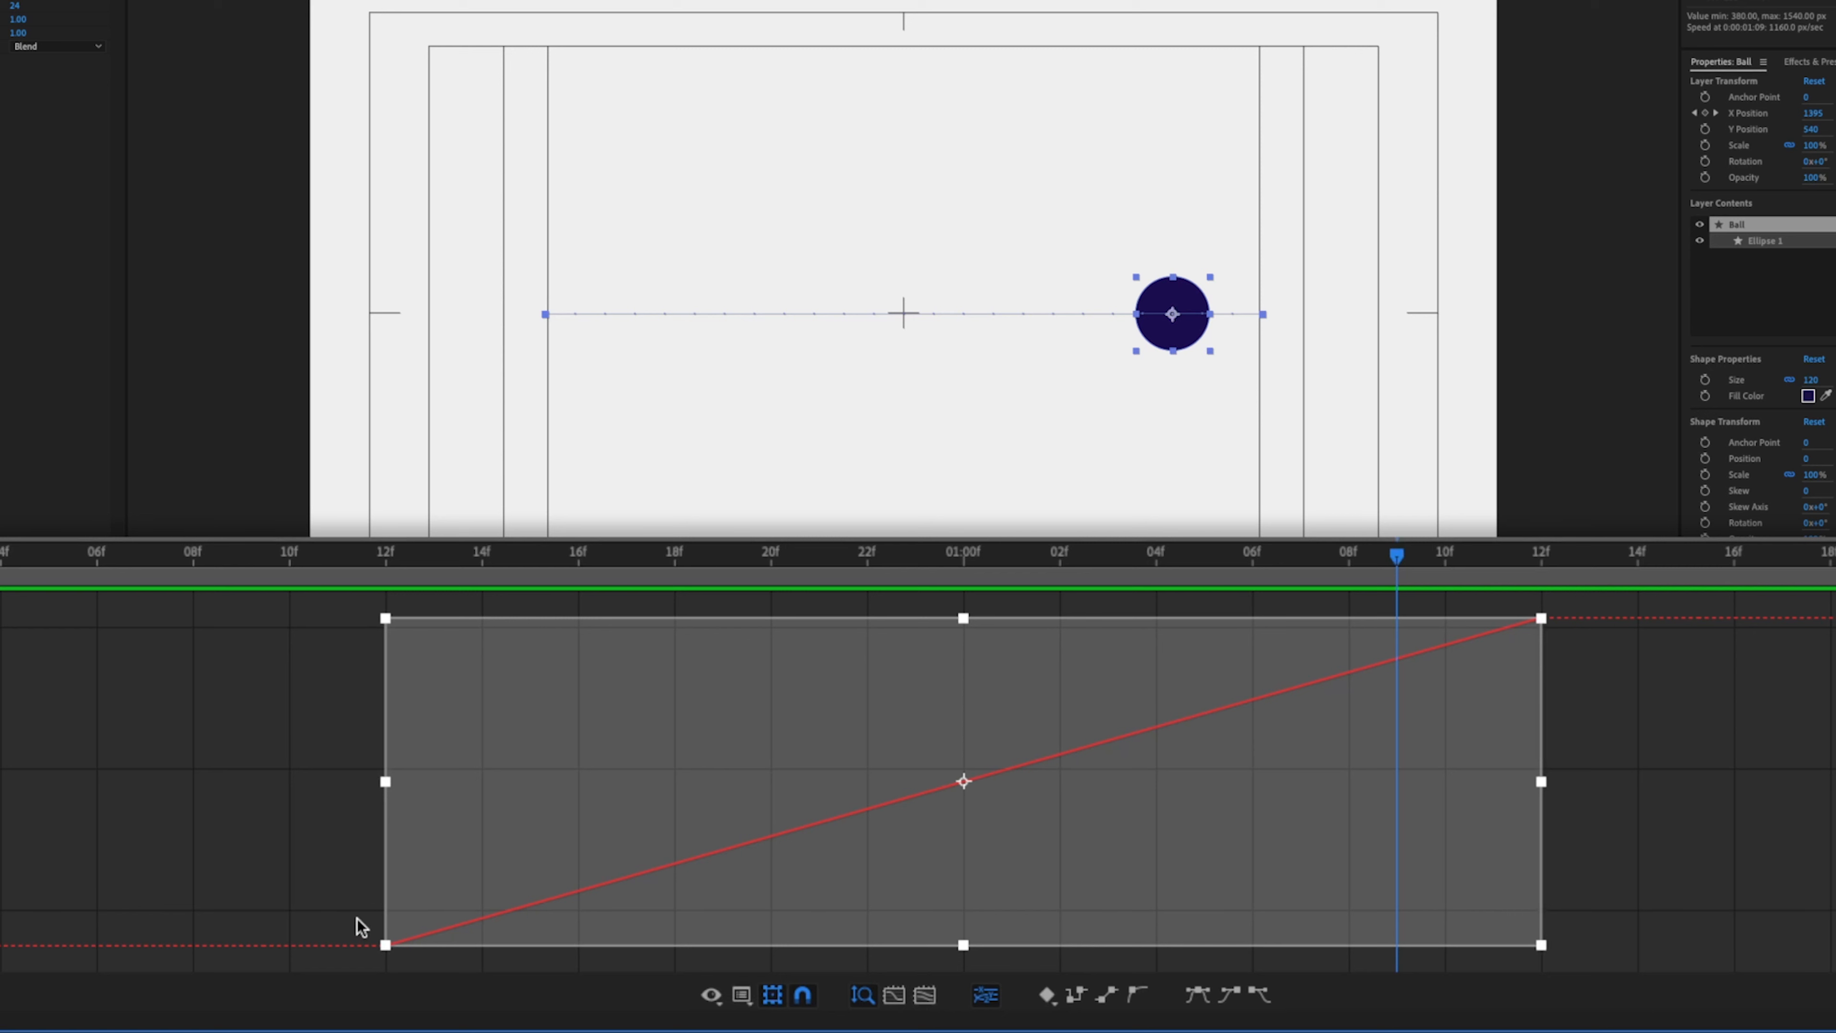
key("F9")
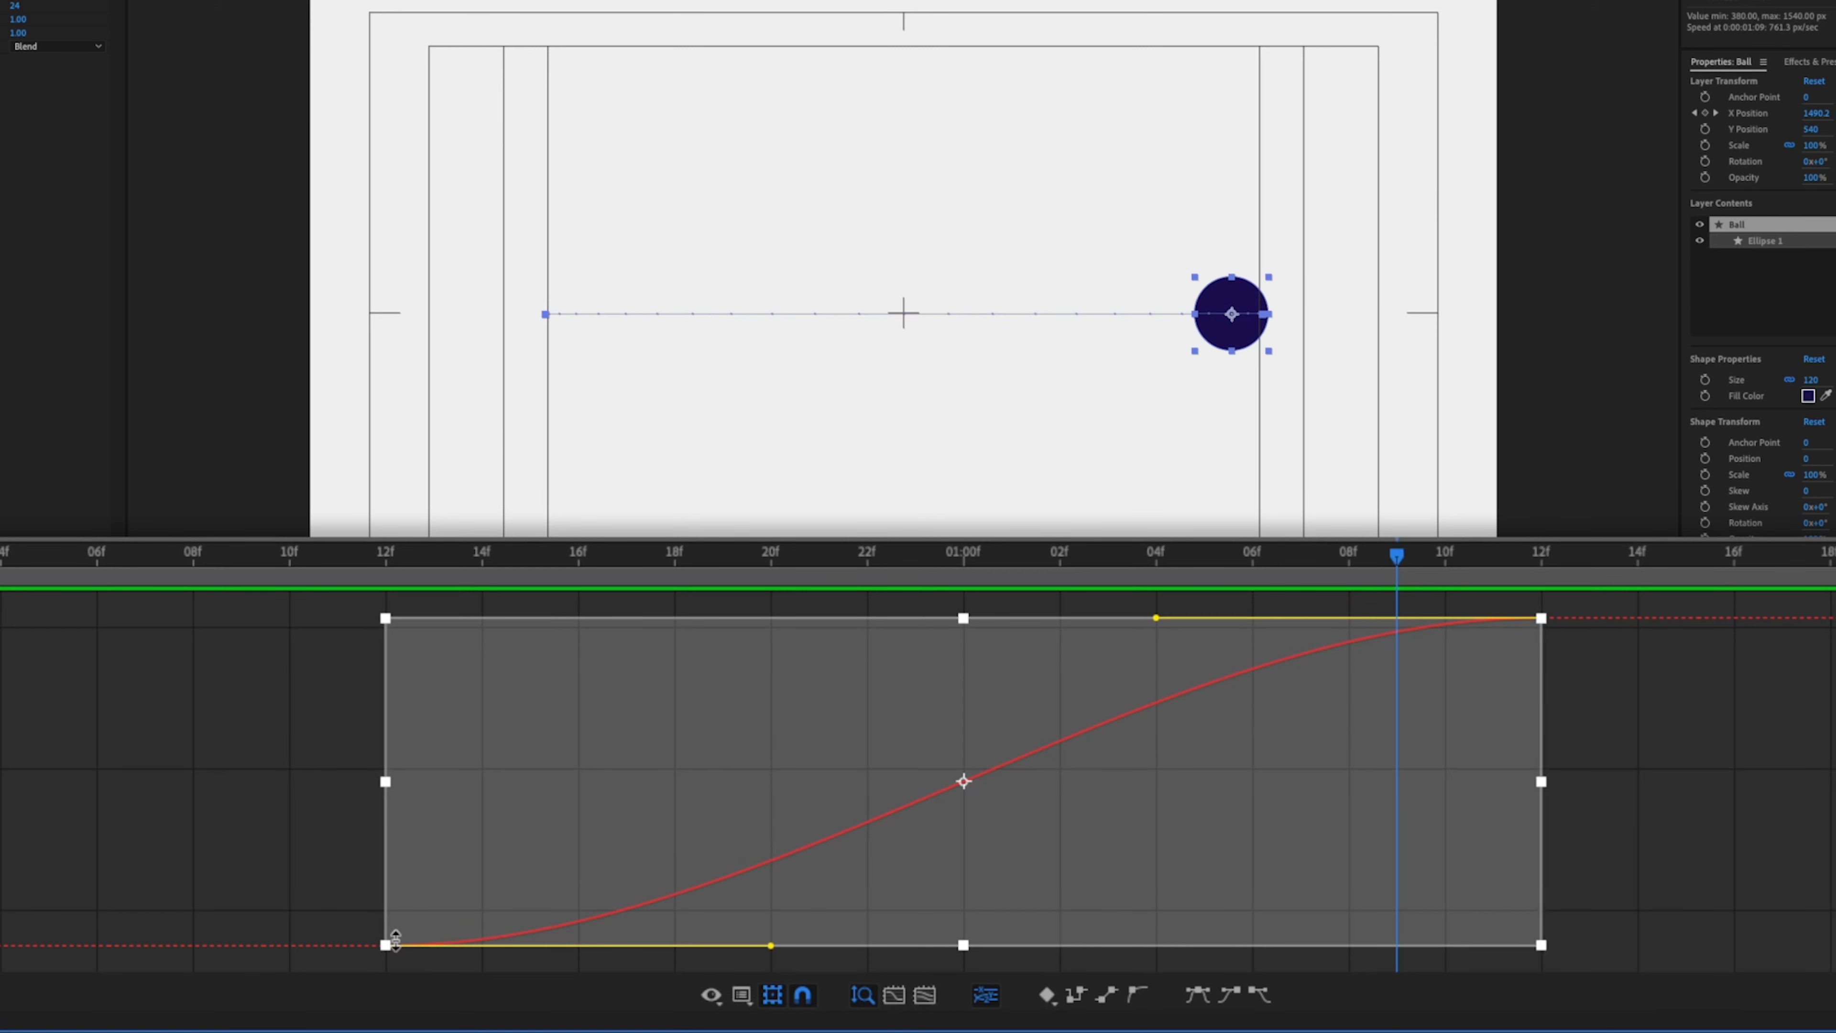
- Reapply Easy Ease through the Keyframe Assistant and turn off the transform box around the selected keyframes
right_click(385, 945)
mouse_move(533, 1007)
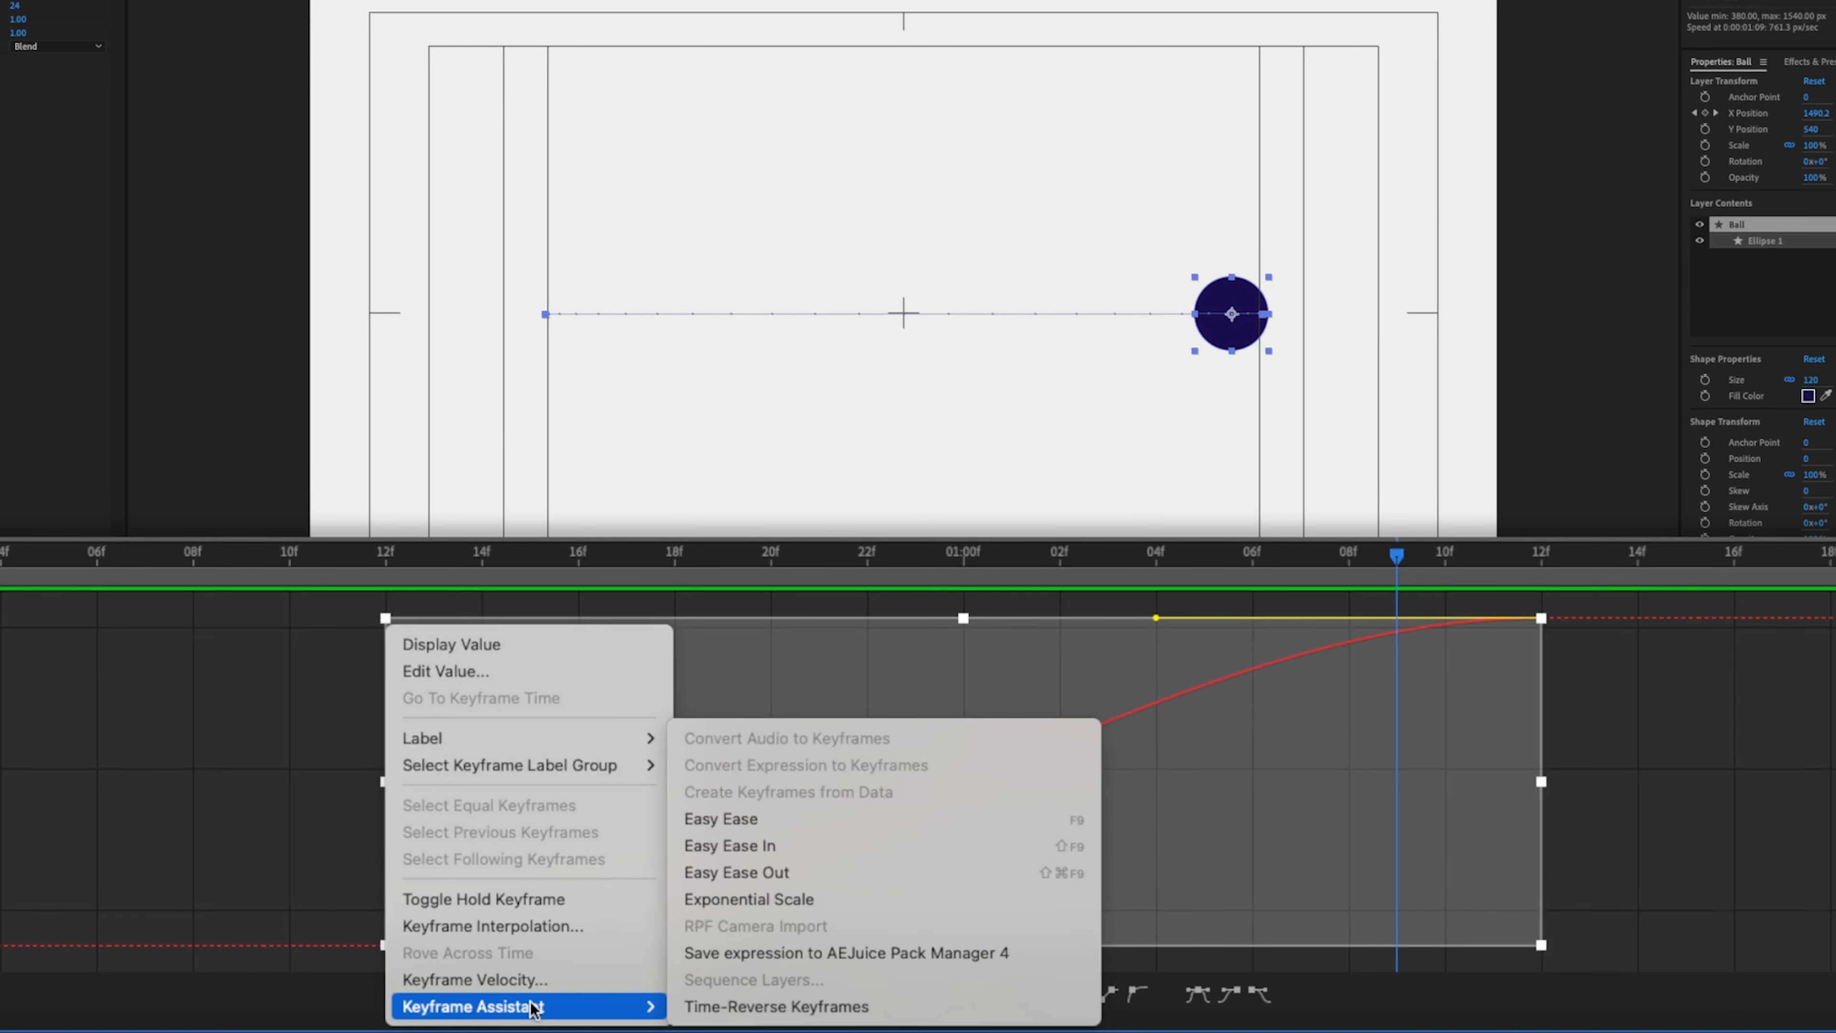
left_click(756, 828)
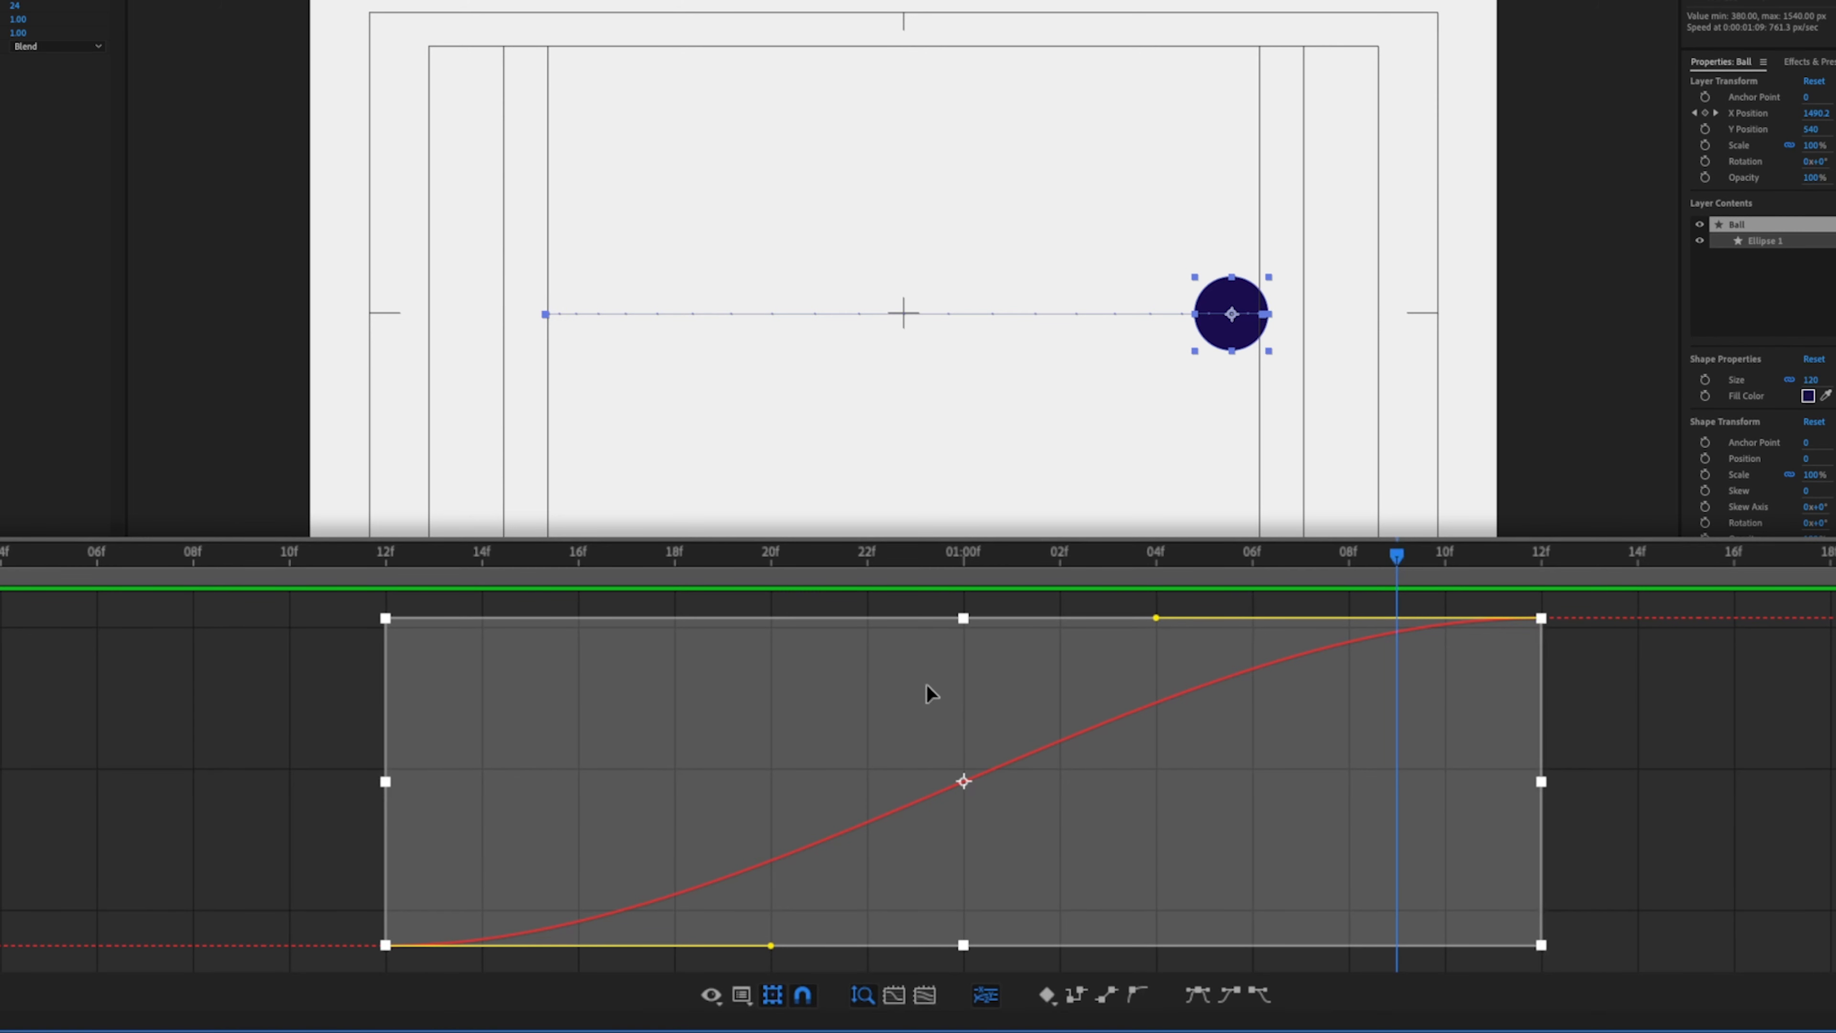
left_click(772, 996)
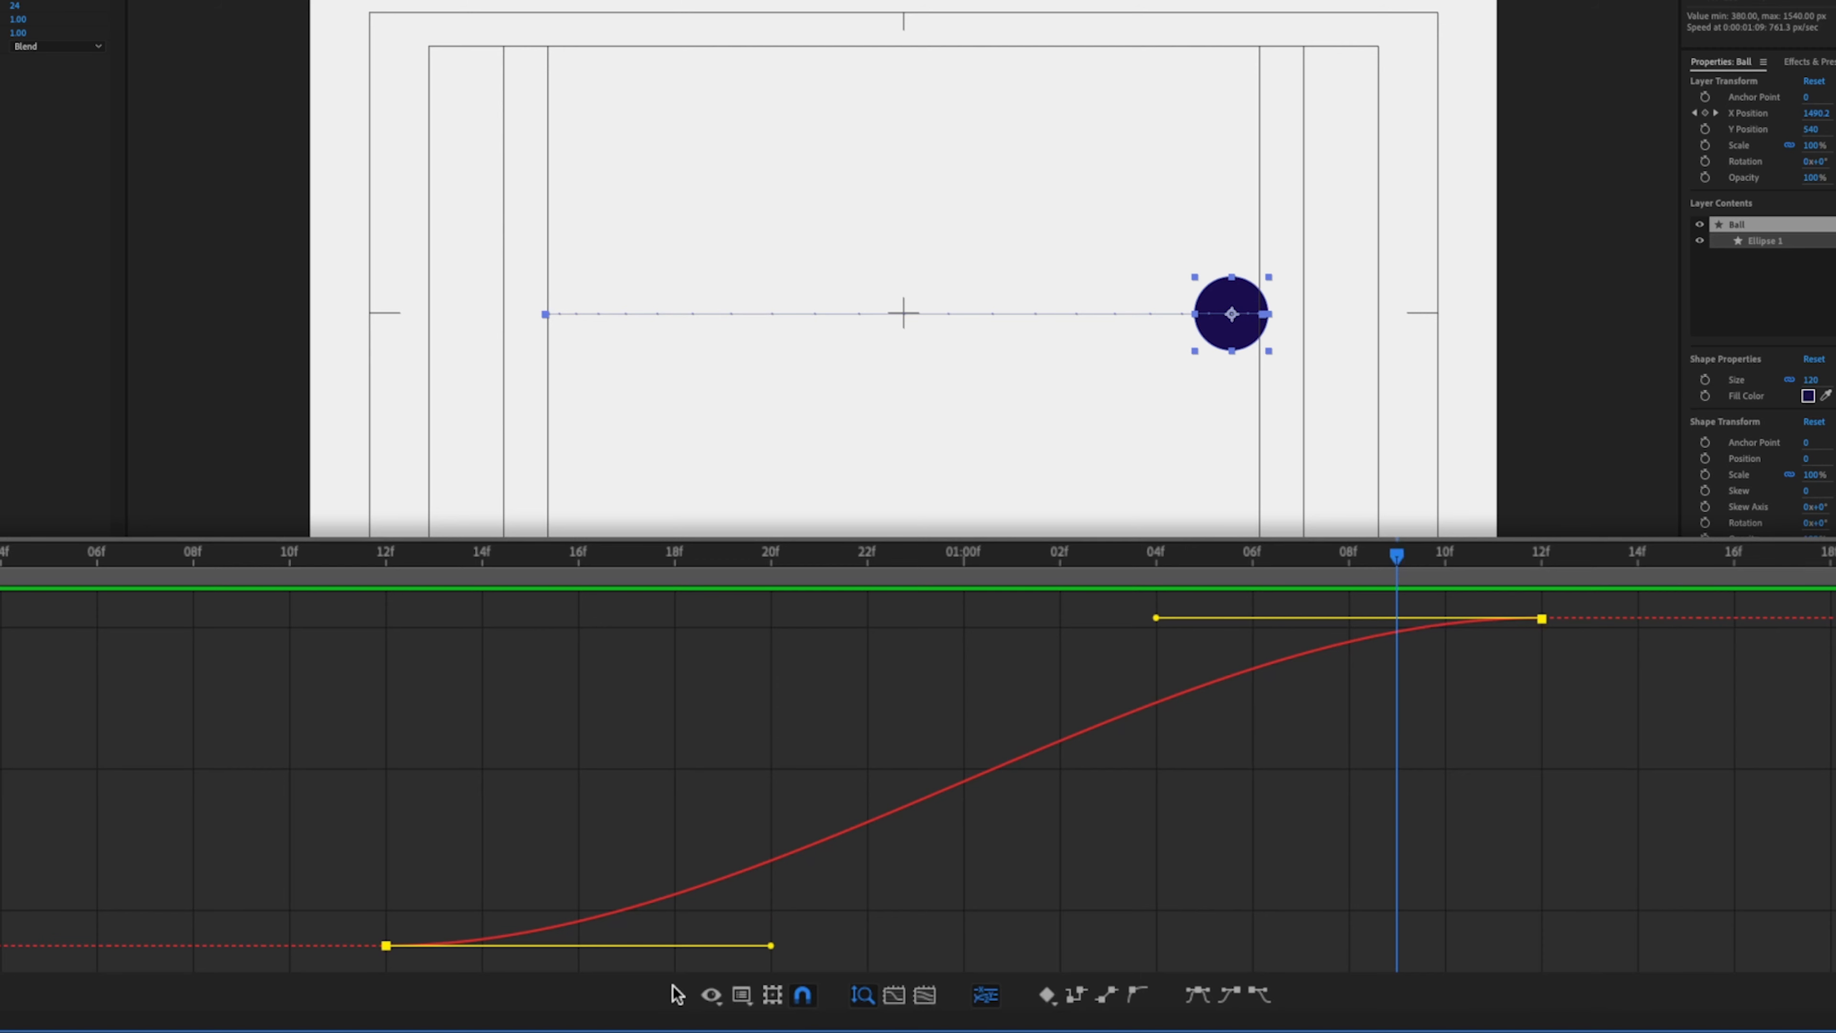
- Drag both keyframes' Bezier handles to reshape the X Position value curve
left_click_drag(1397, 556, 962, 572)
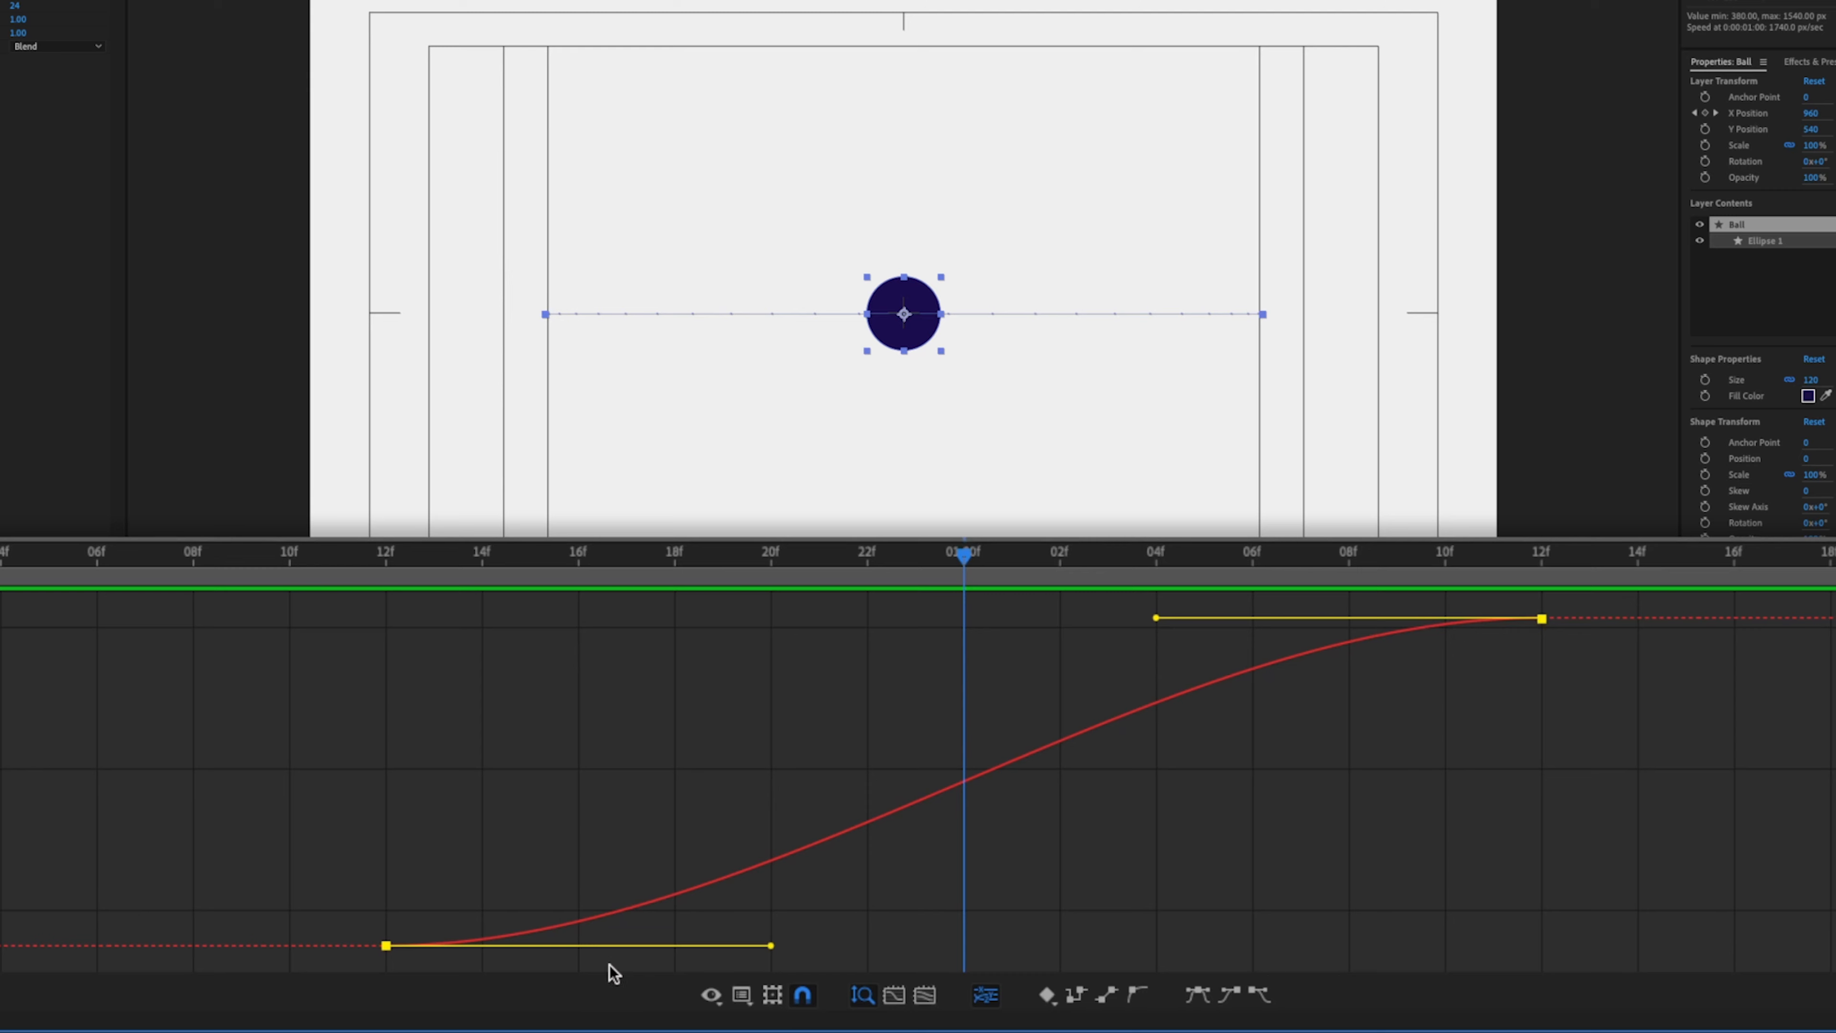
left_click_drag(771, 945, 767, 839)
mouse_move(1156, 622)
left_mouse_down()
mouse_move(1156, 595)
mouse_move(1138, 619)
left_mouse_up()
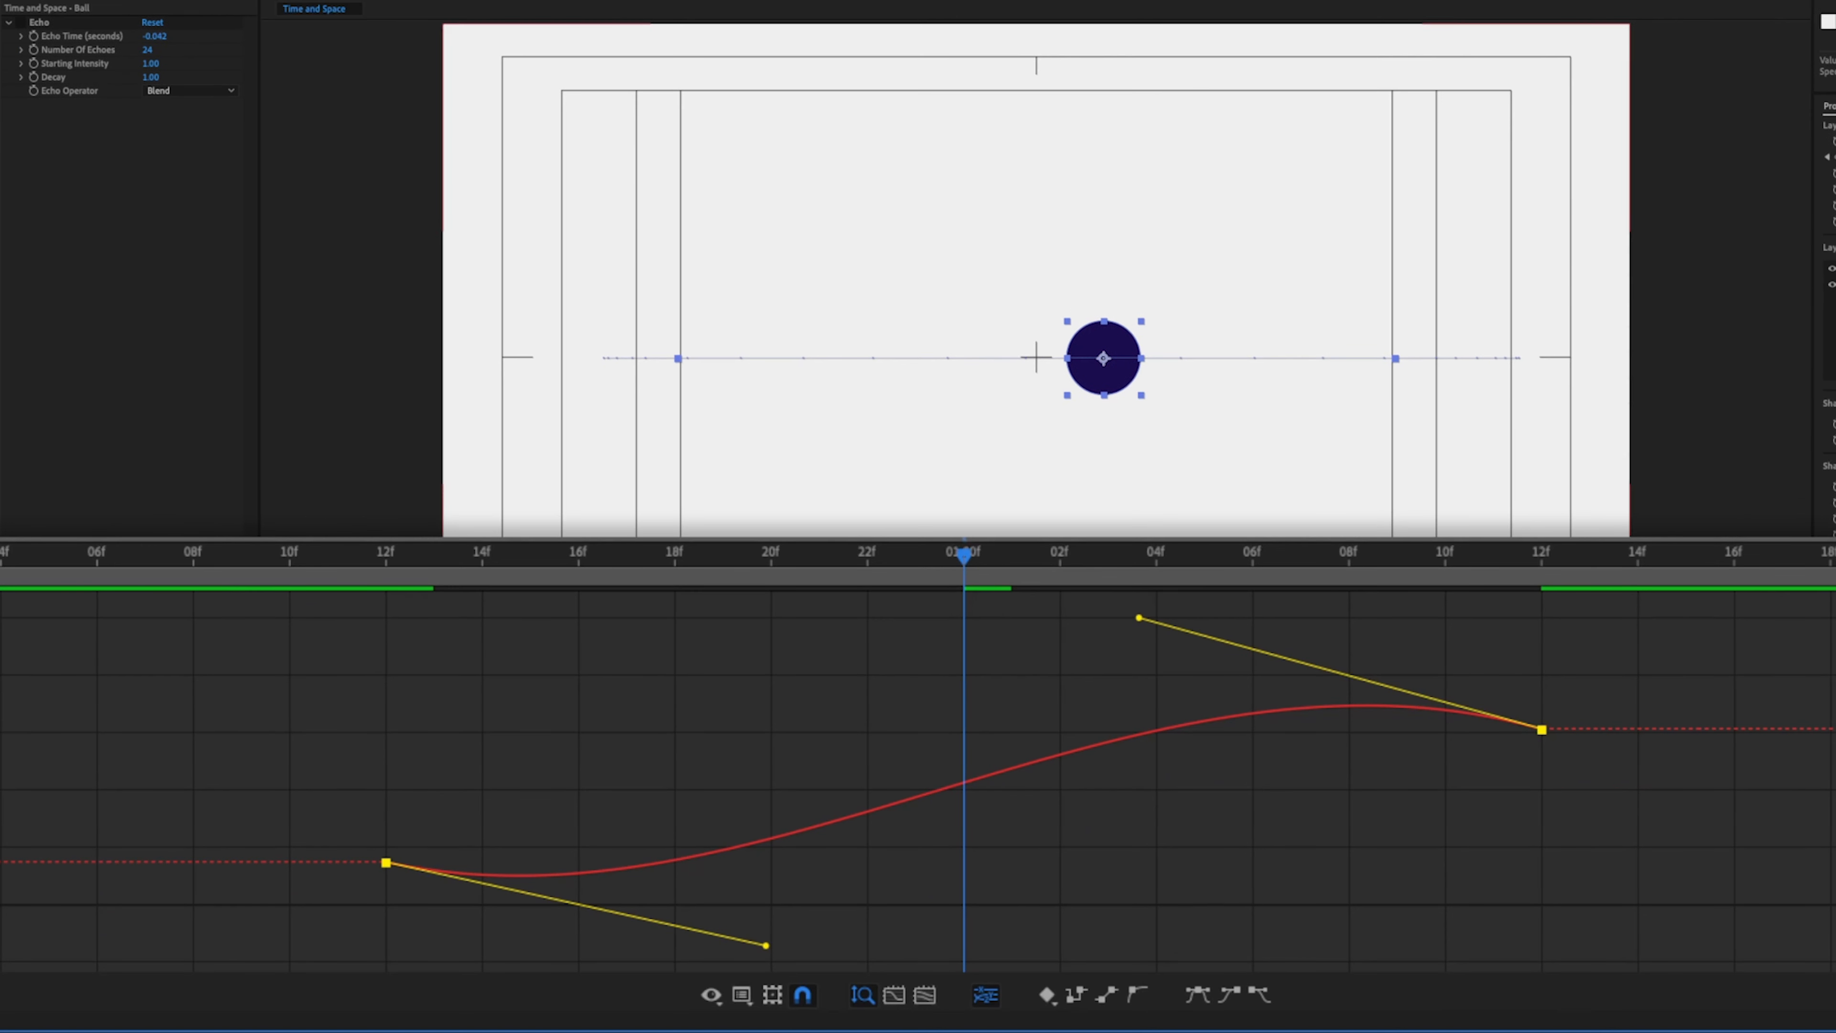
- Turn on the Echo effect and pull the first keyframe's handle down to add an anticipation dip to the curve
left_click(21, 22)
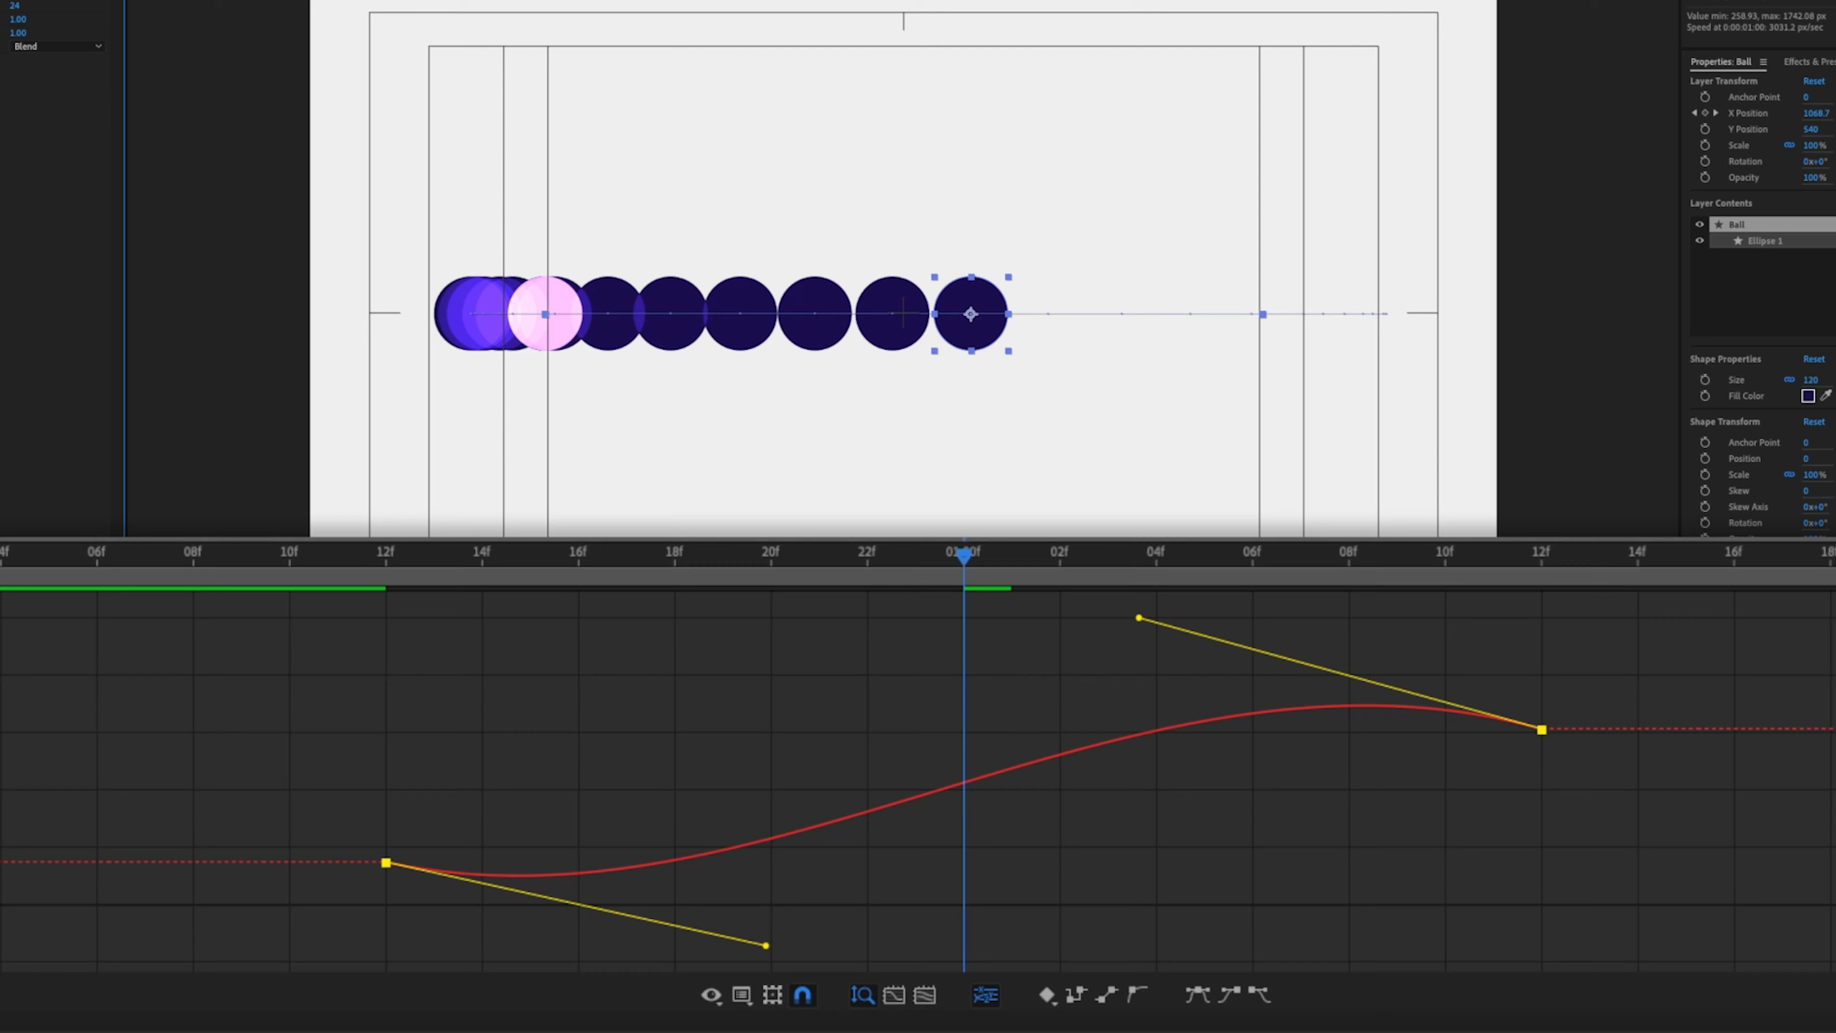
left_click_drag(994, 550, 1553, 557)
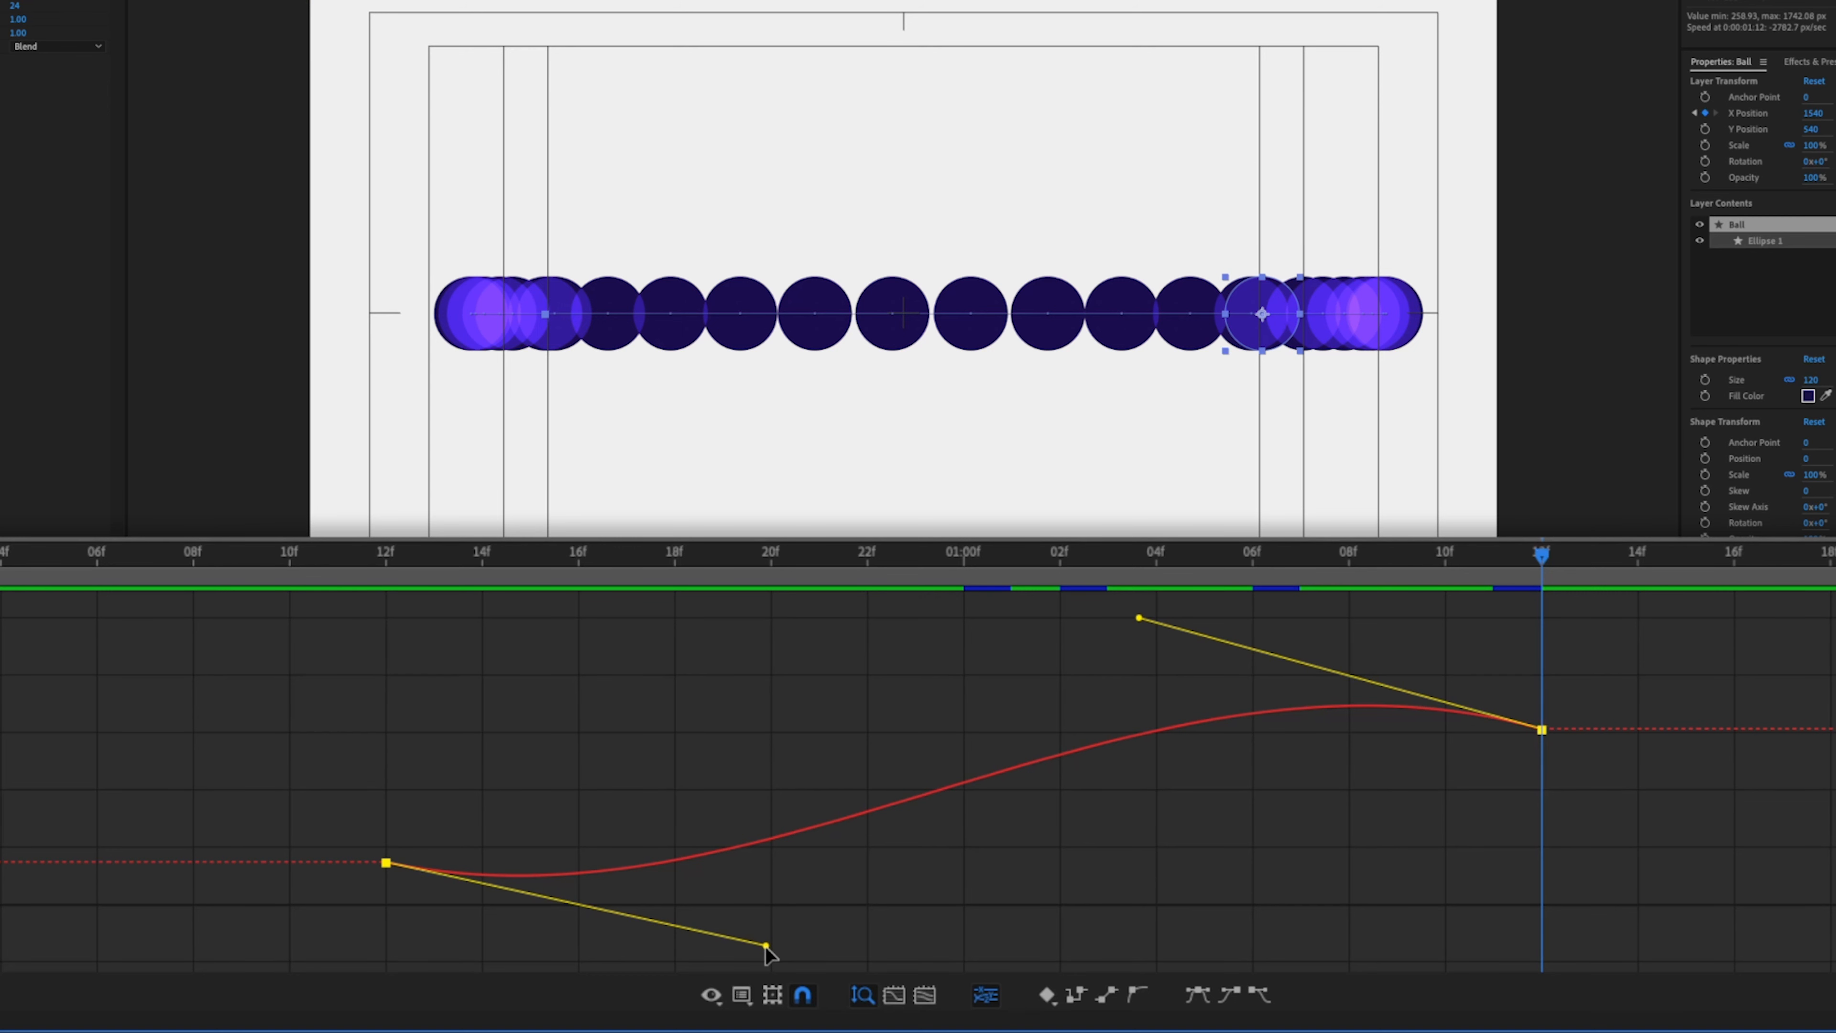
left_click_drag(766, 946, 600, 855)
mouse_move(1141, 620)
left_mouse_down()
mouse_move(1144, 584)
mouse_move(1140, 607)
left_mouse_up()
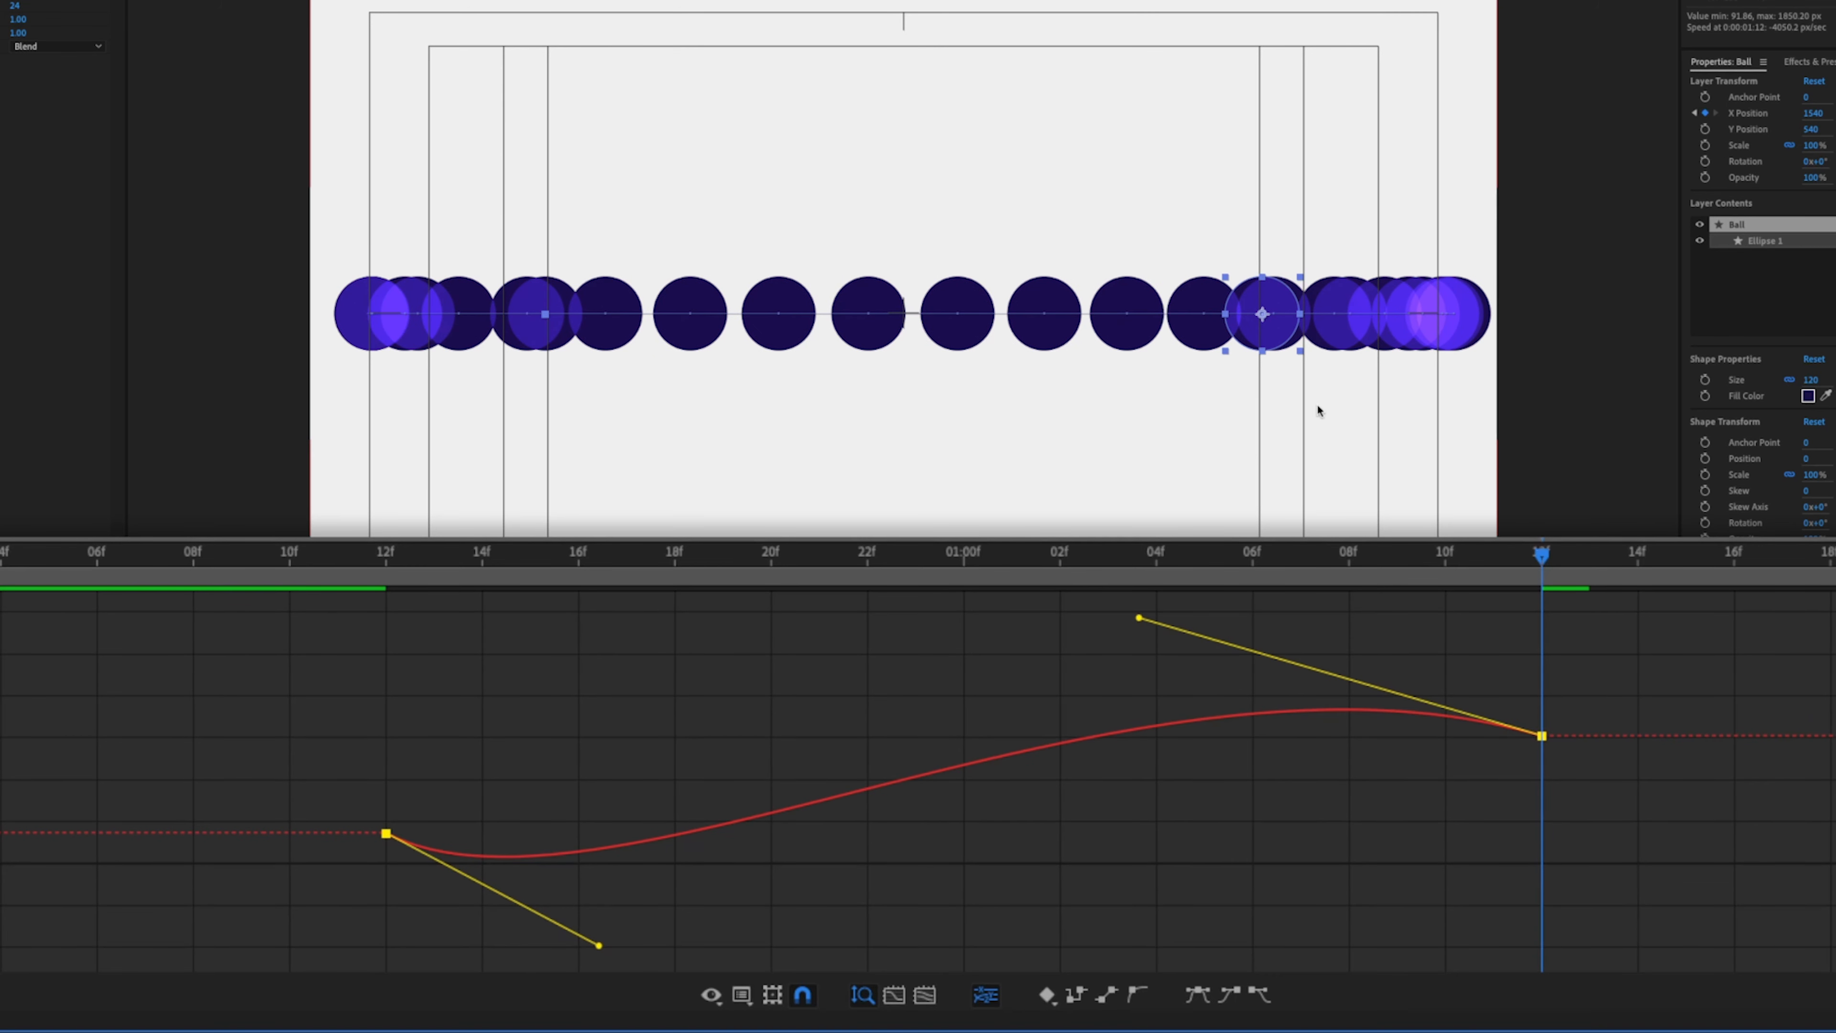
- Deselect the keyframes and play back the ball's animation
left_click(1578, 783)
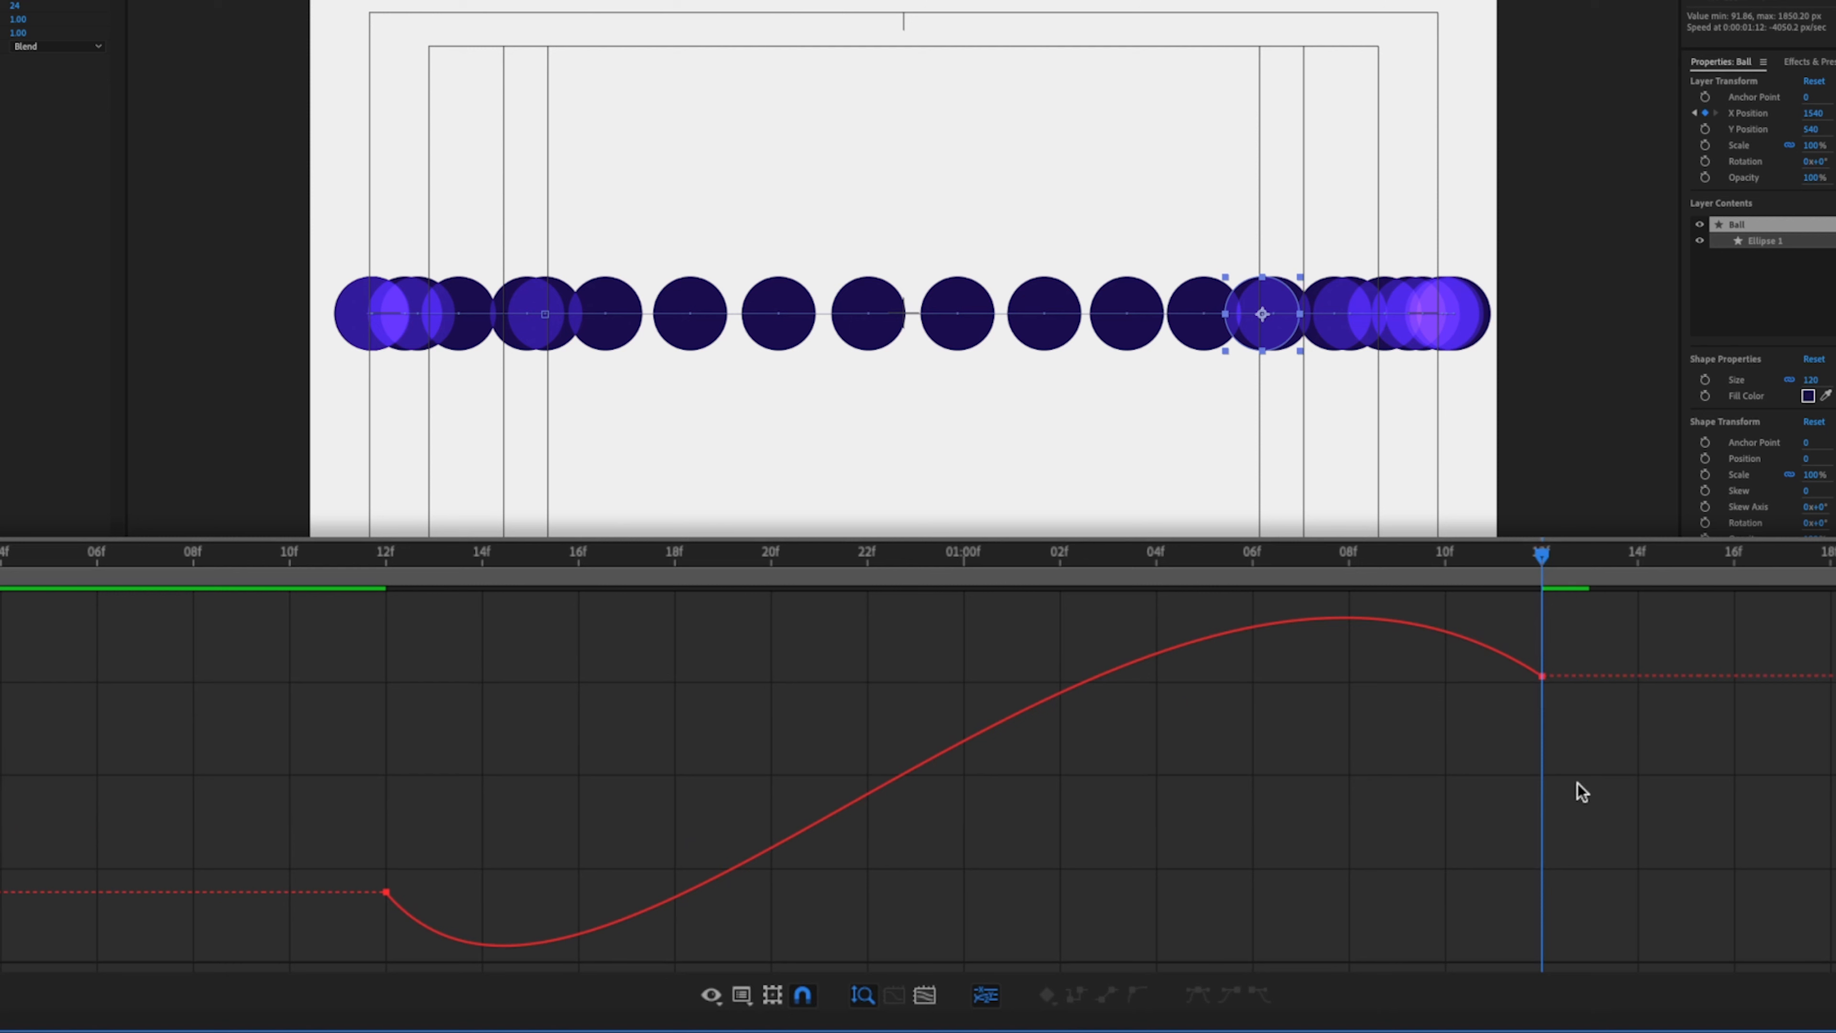
left_click(1, 1)
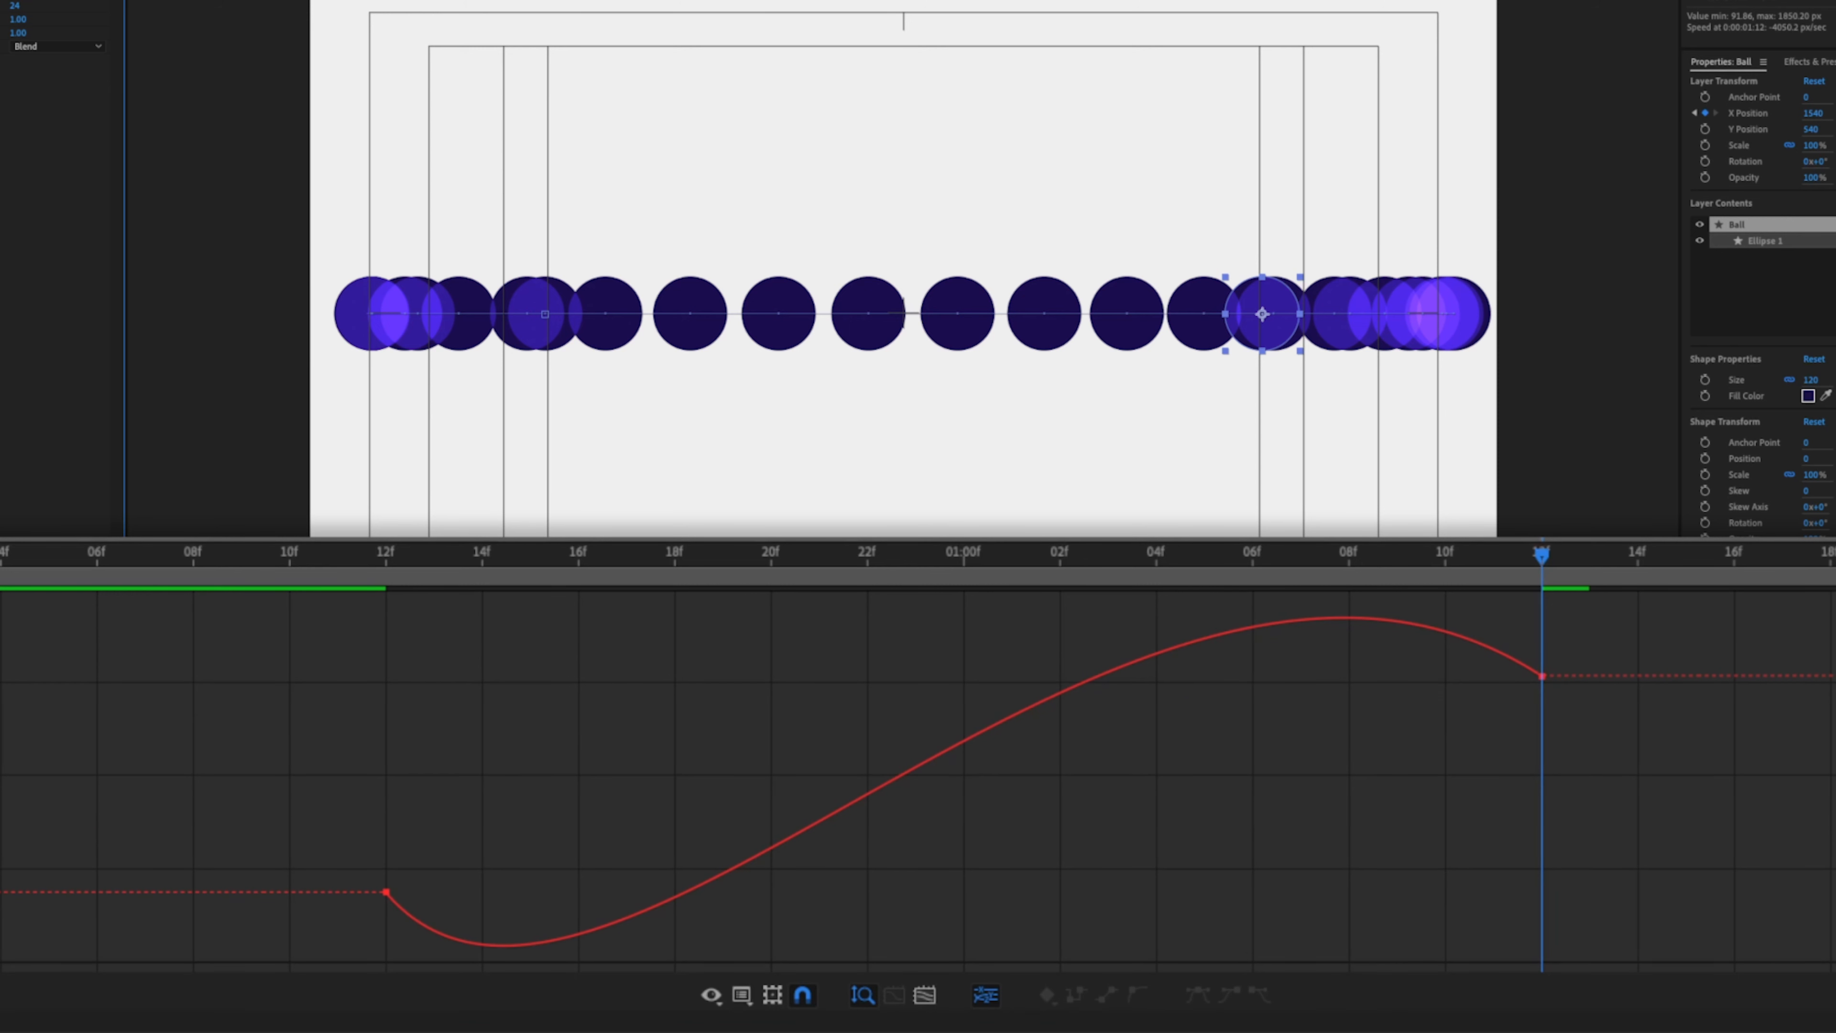
key("space")
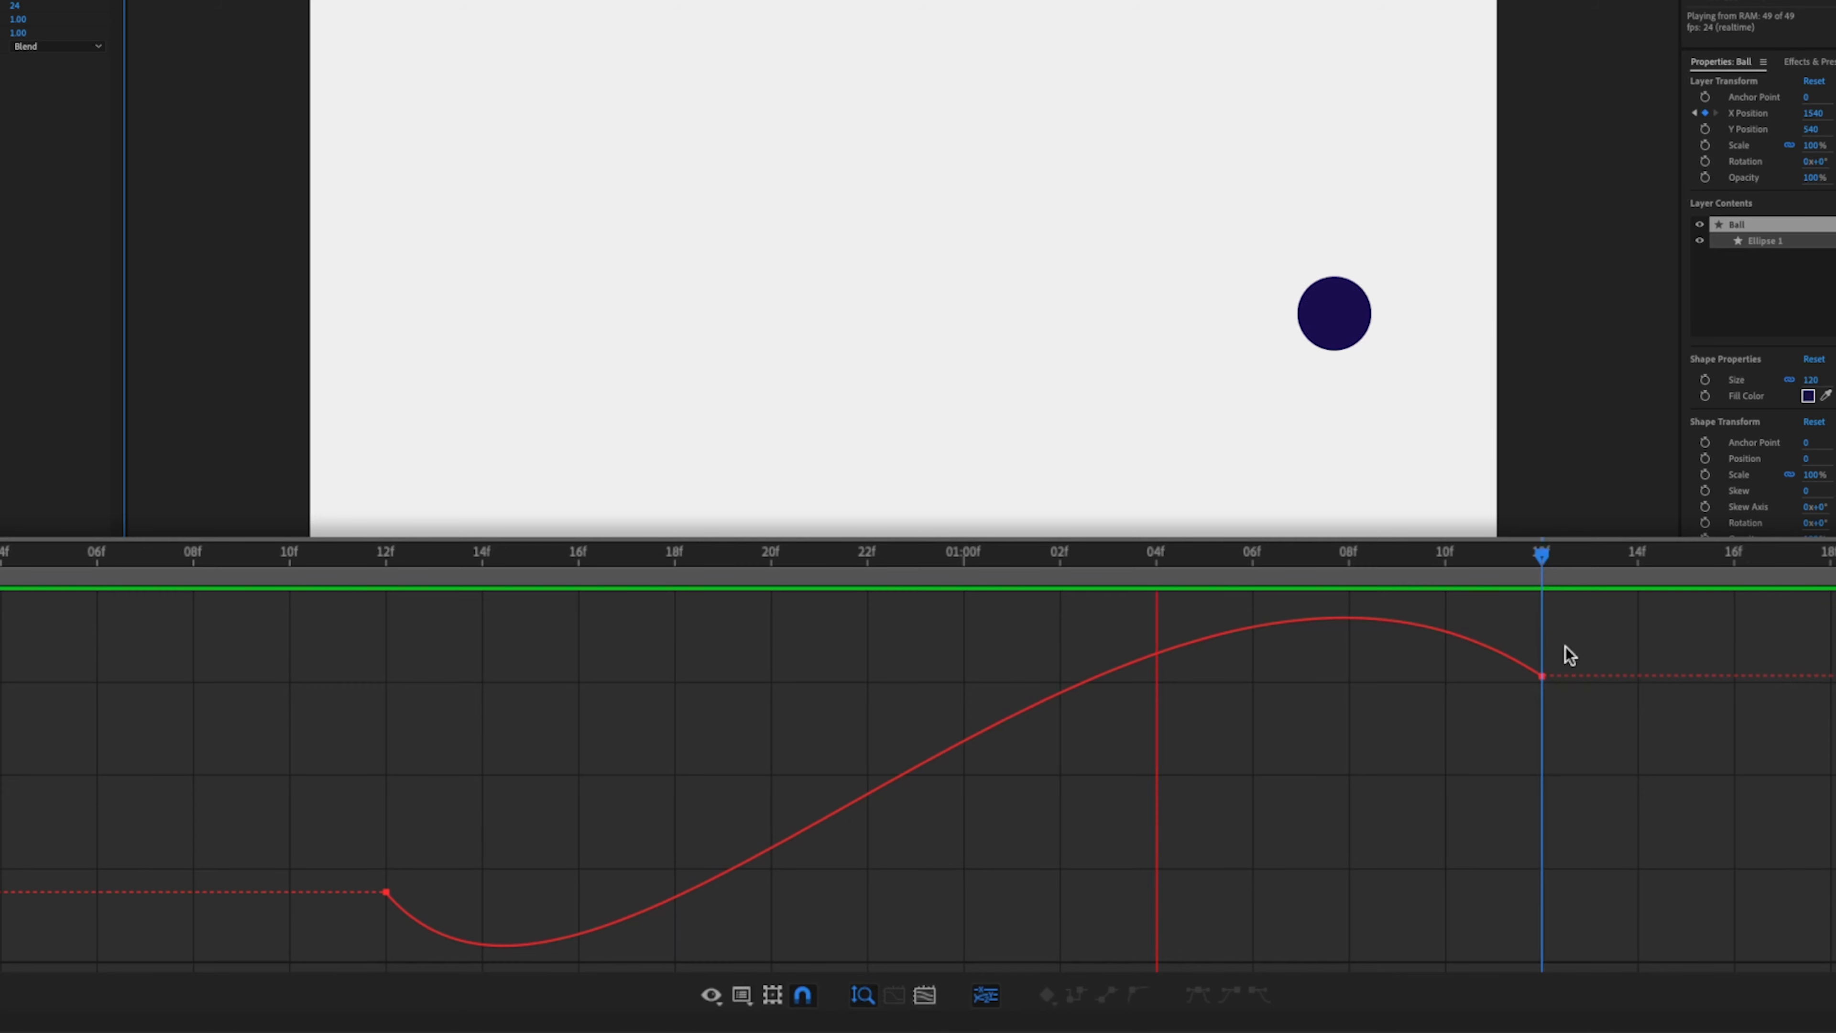
- Select the keyframes and readjust both Bezier handles to soften the dip and overshoot
left_click_drag(427, 854, 365, 932)
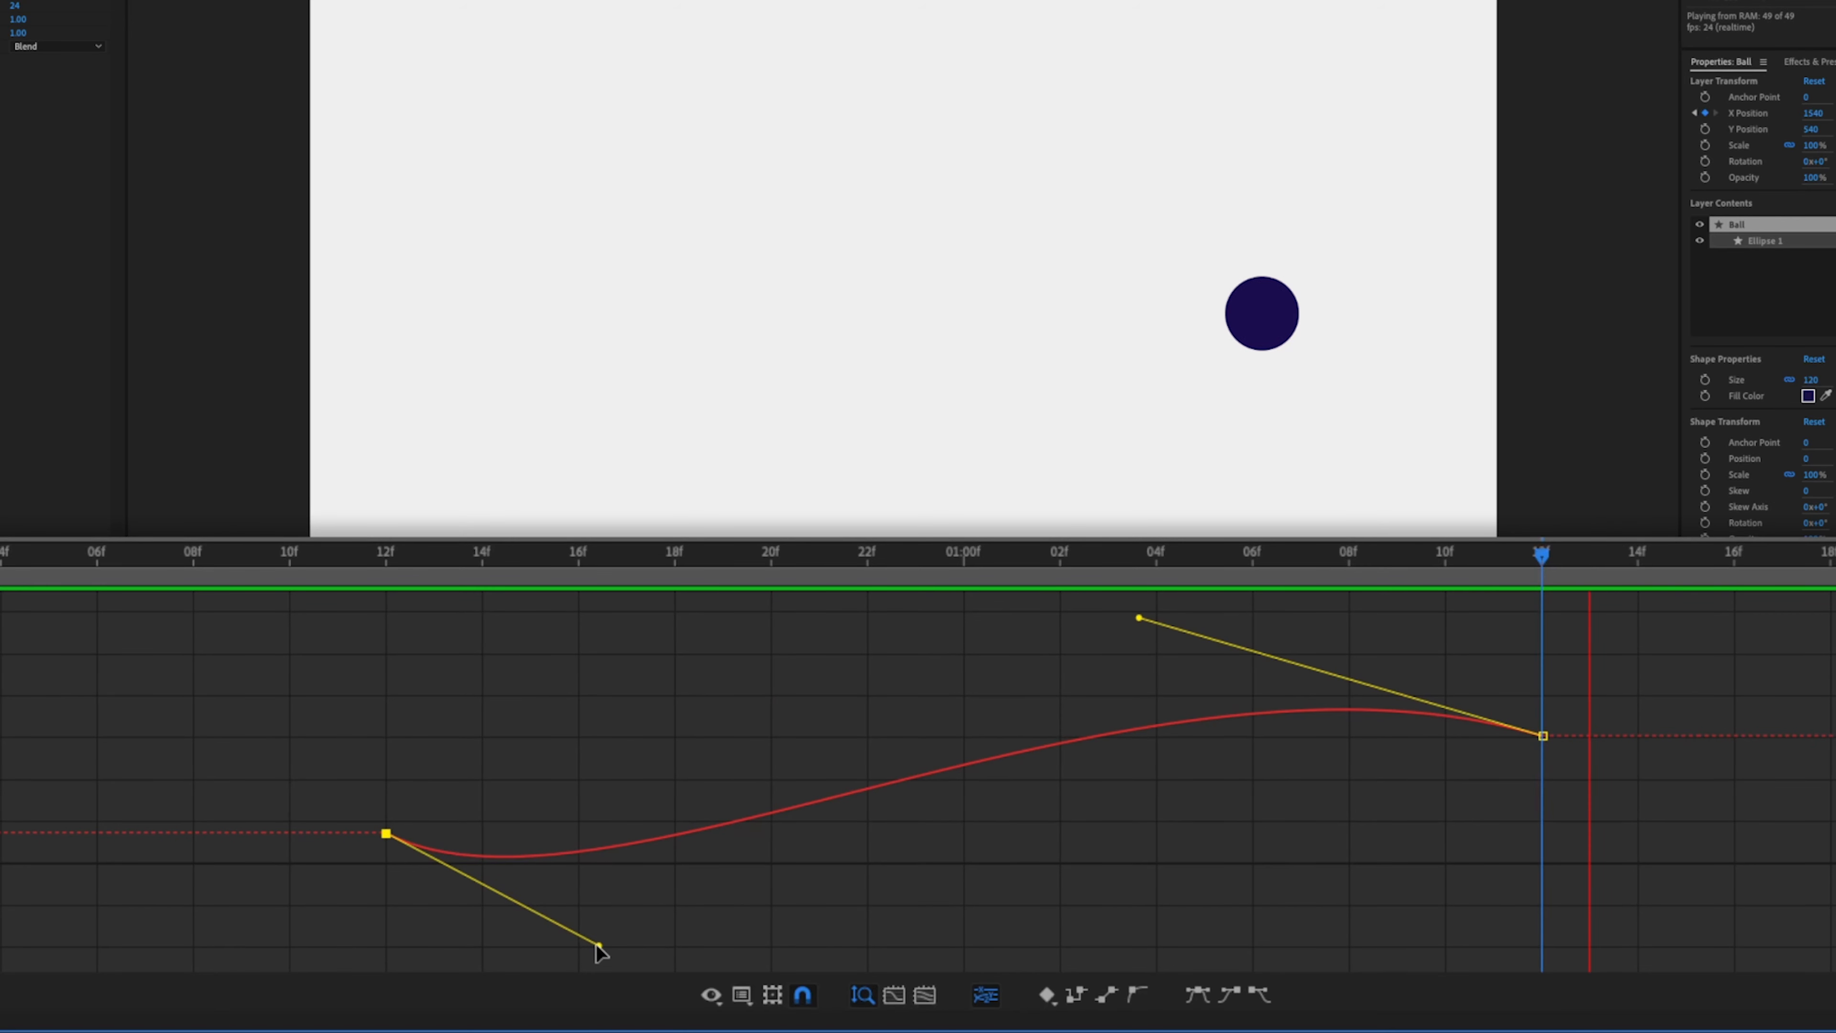
left_click_drag(549, 915, 527, 901)
left_click_drag(1145, 614, 1446, 687)
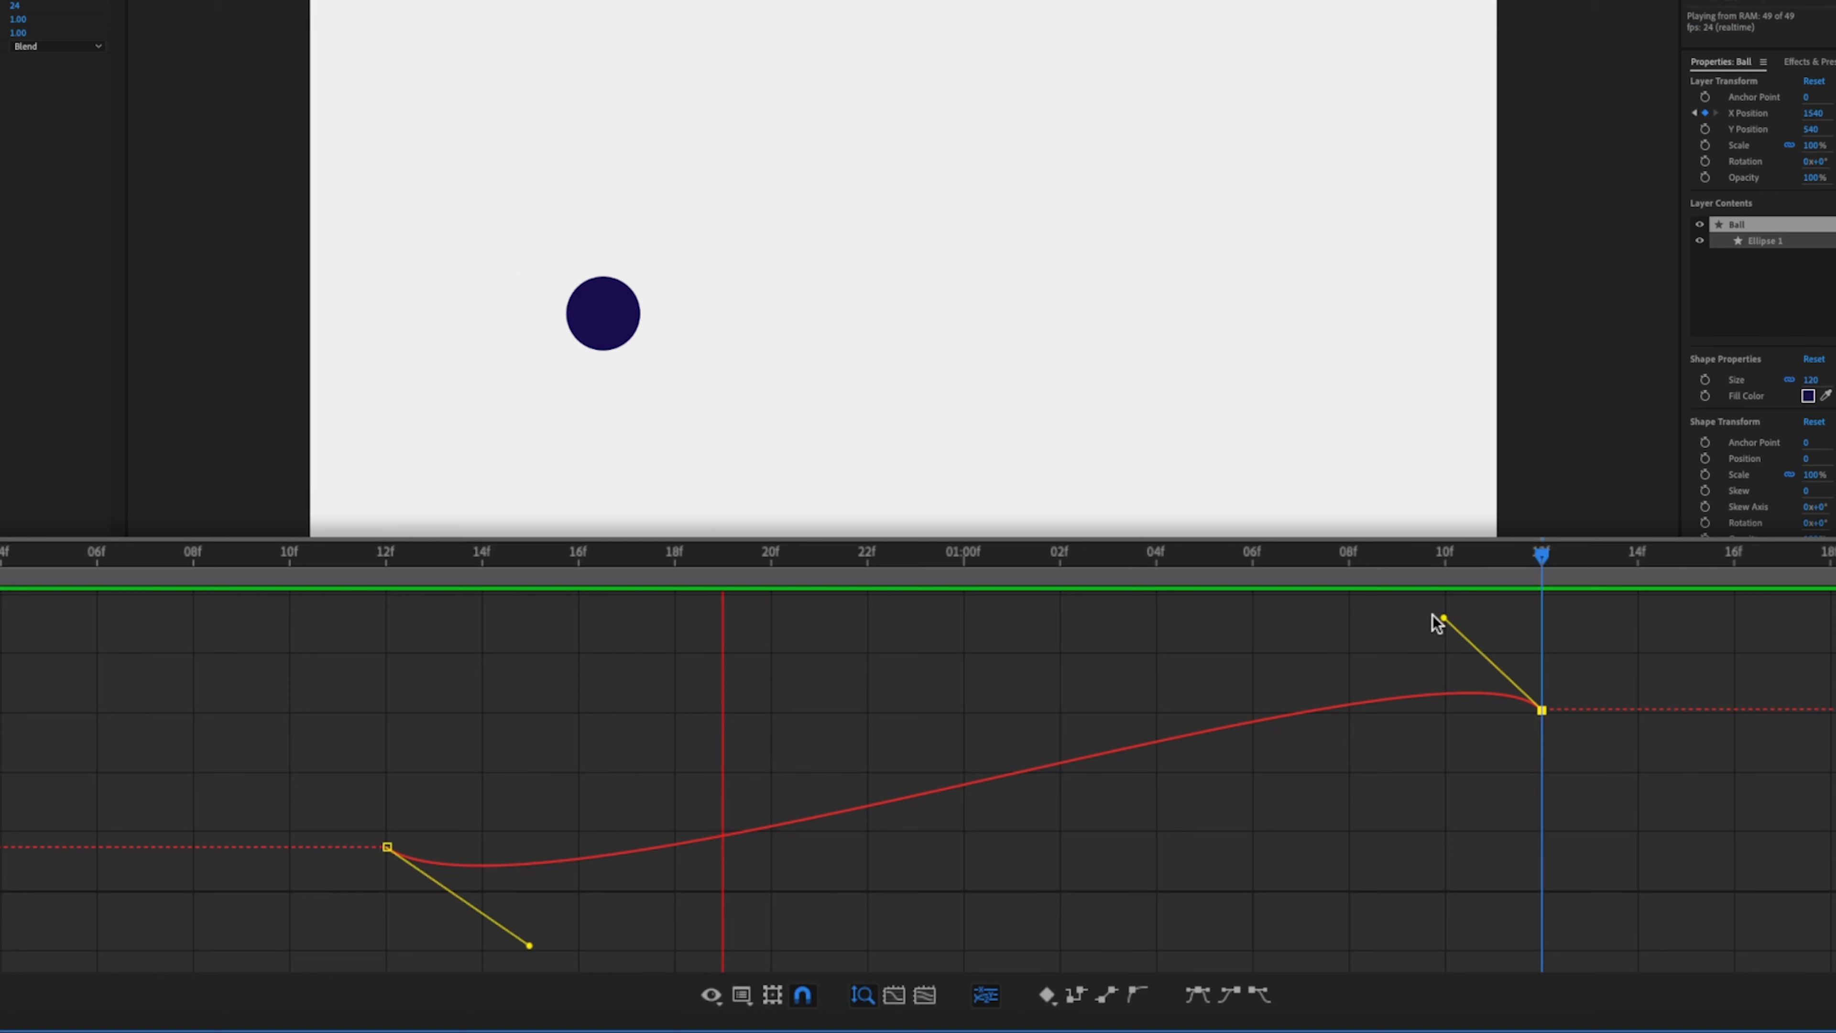
left_click_drag(1304, 617, 1296, 613)
key("space")
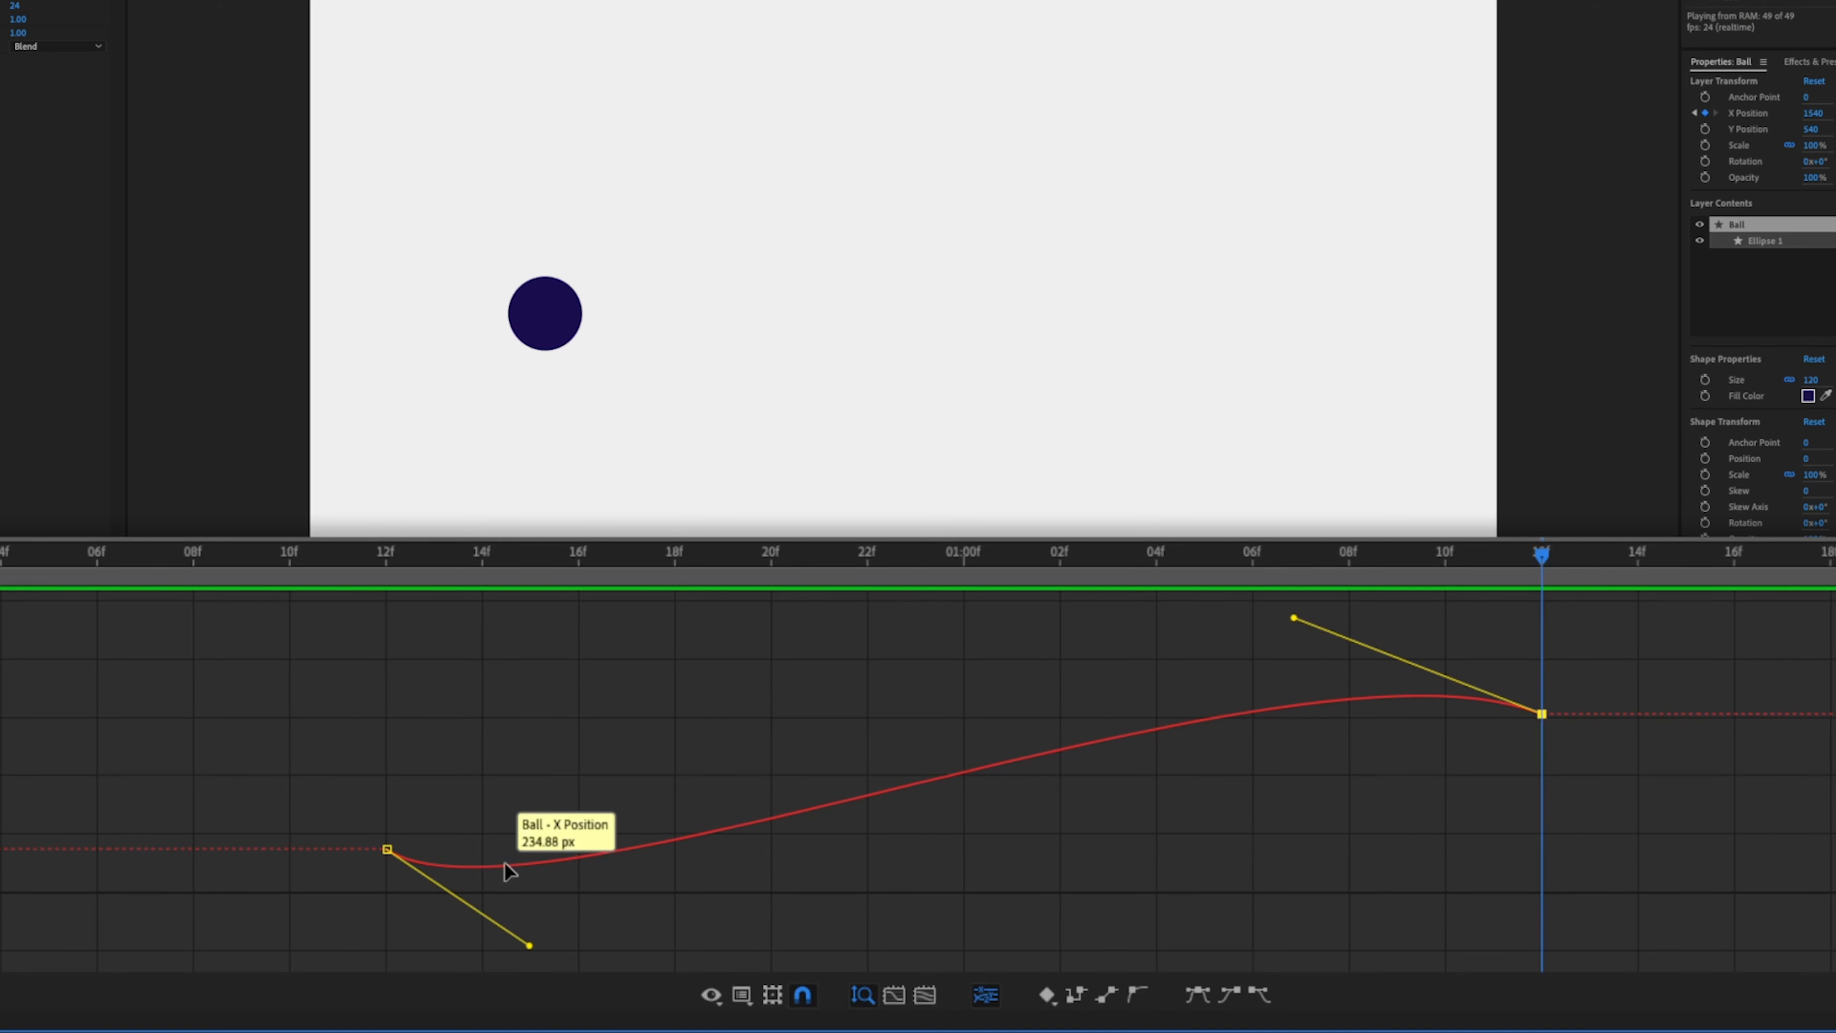
- Pull the first keyframe's handle steeply upward and the second handle lower to form a smooth arcing curve
mouse_move(387, 849)
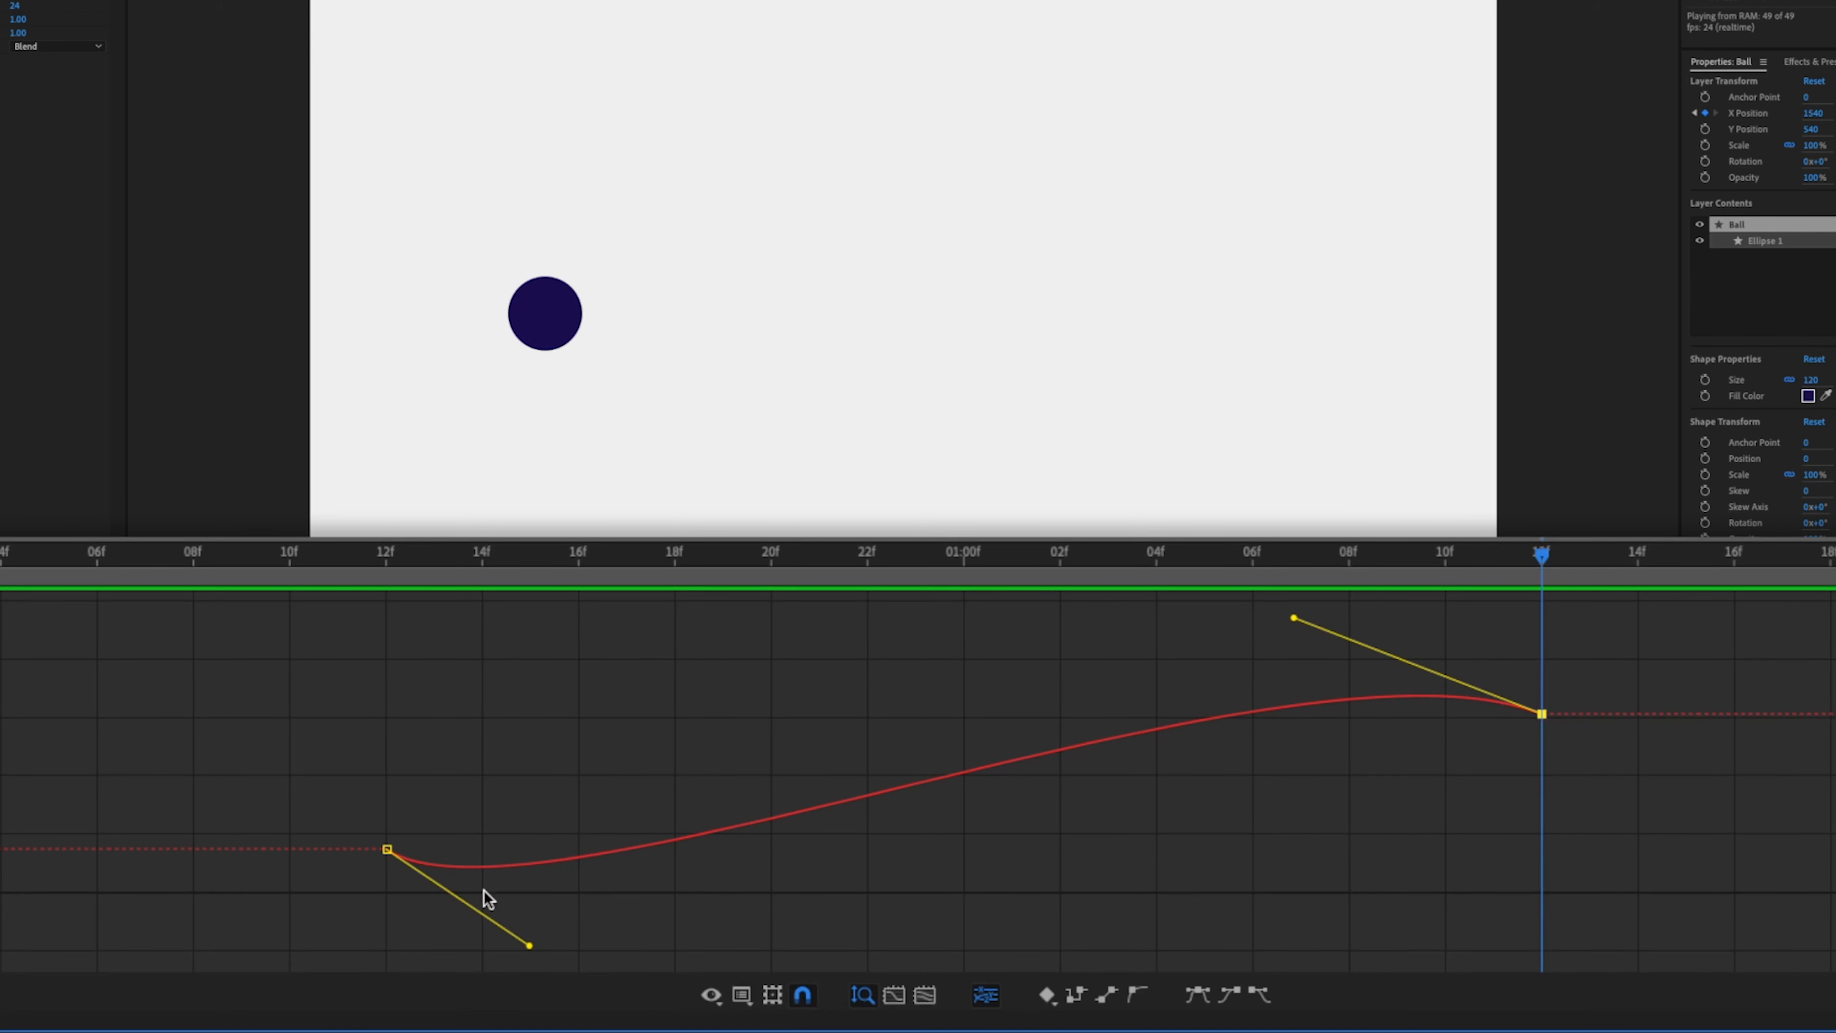
left_click_drag(530, 944, 826, 611)
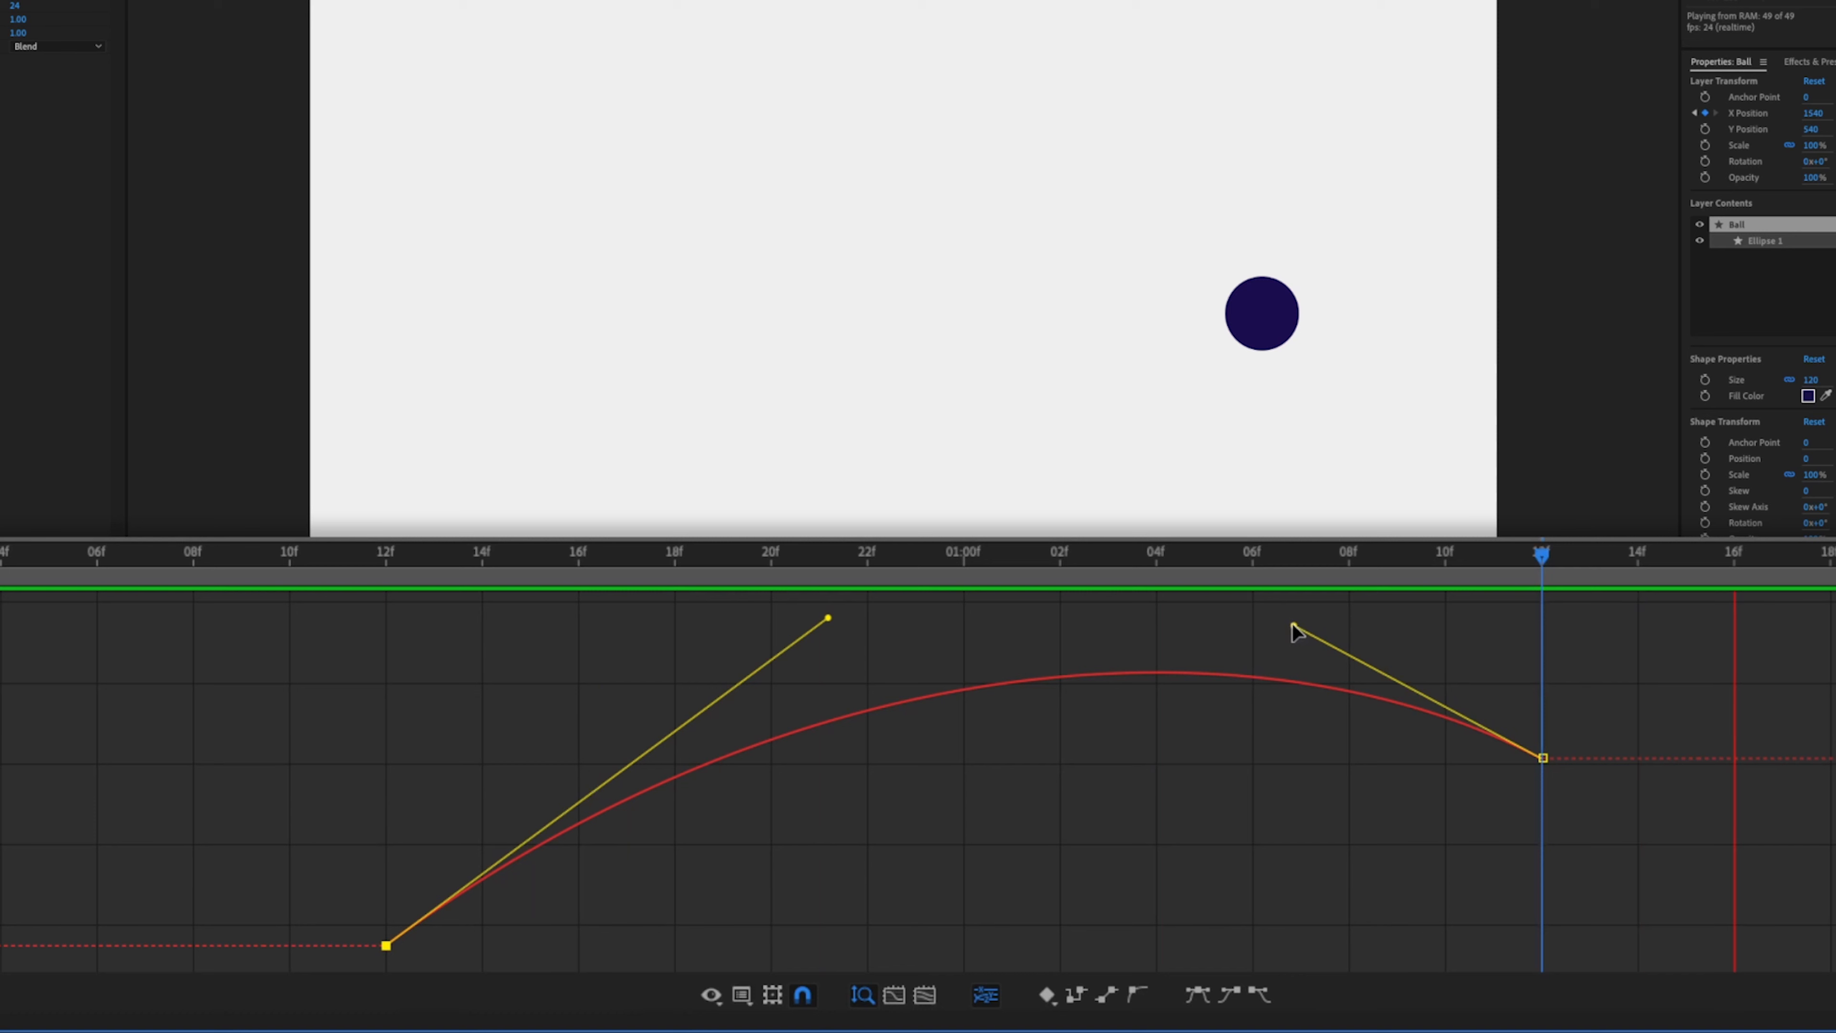
left_click_drag(1296, 626, 1410, 712)
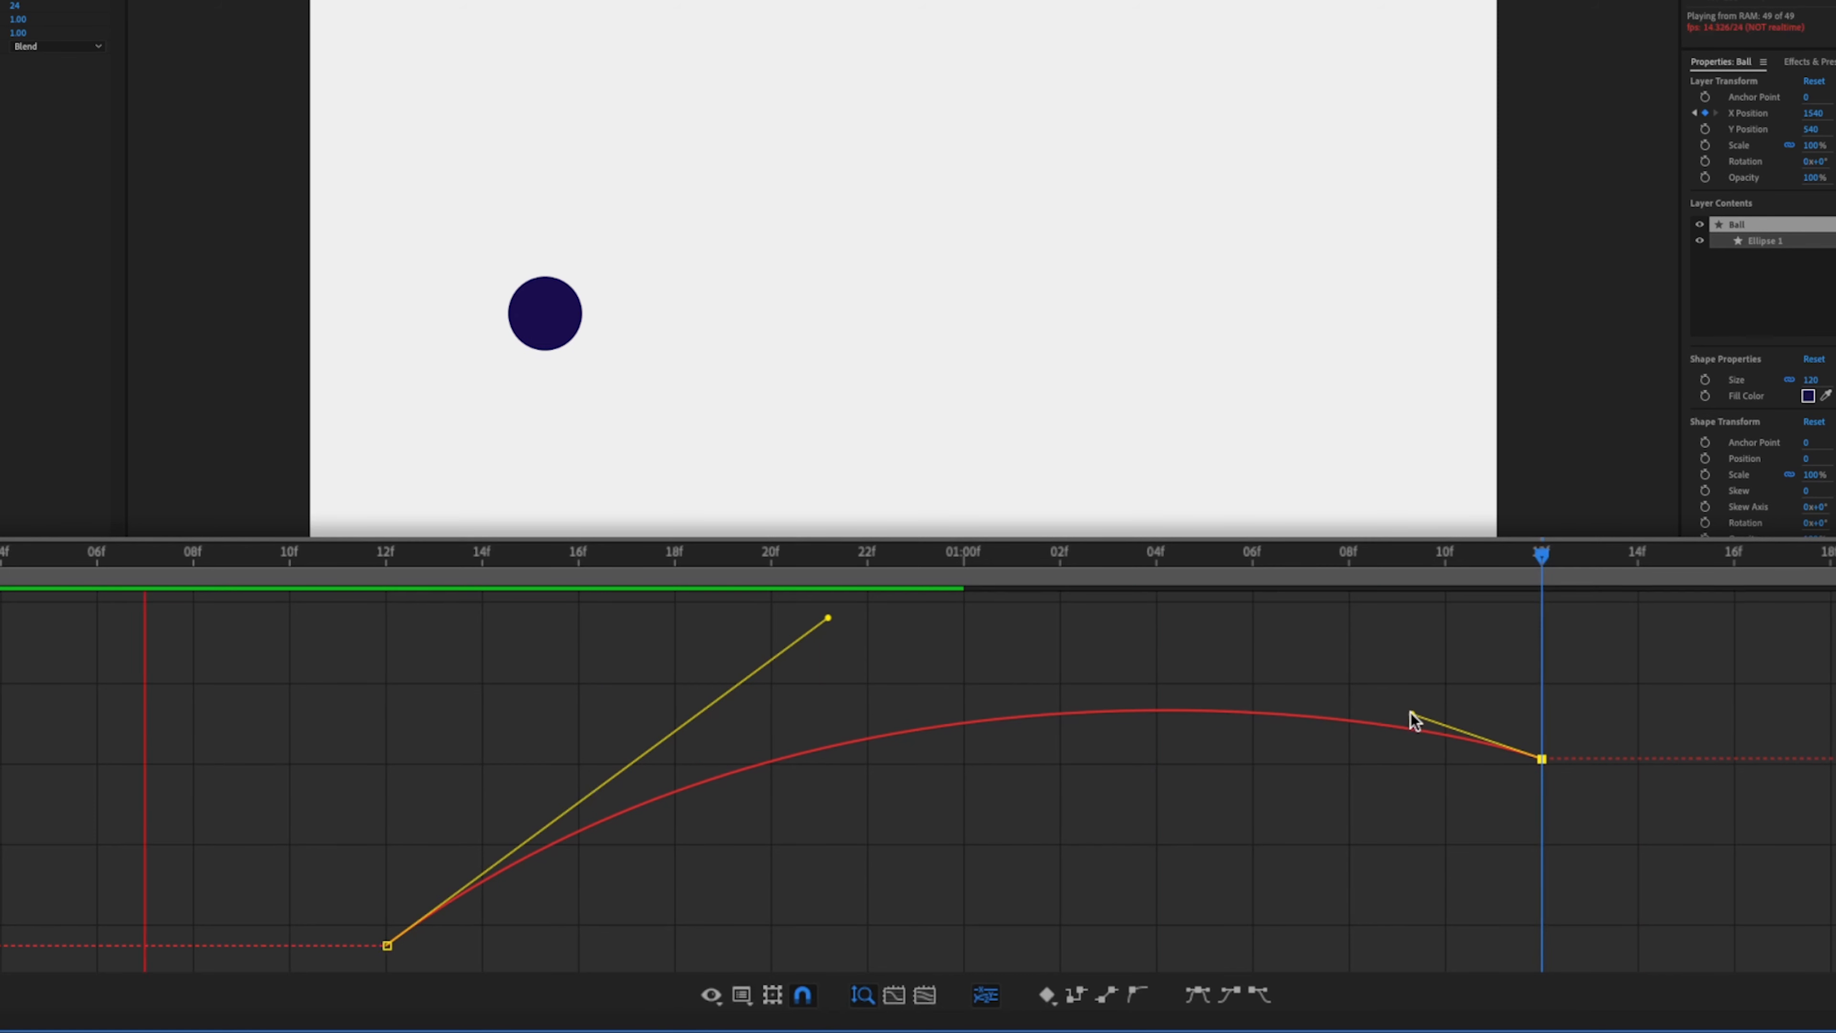